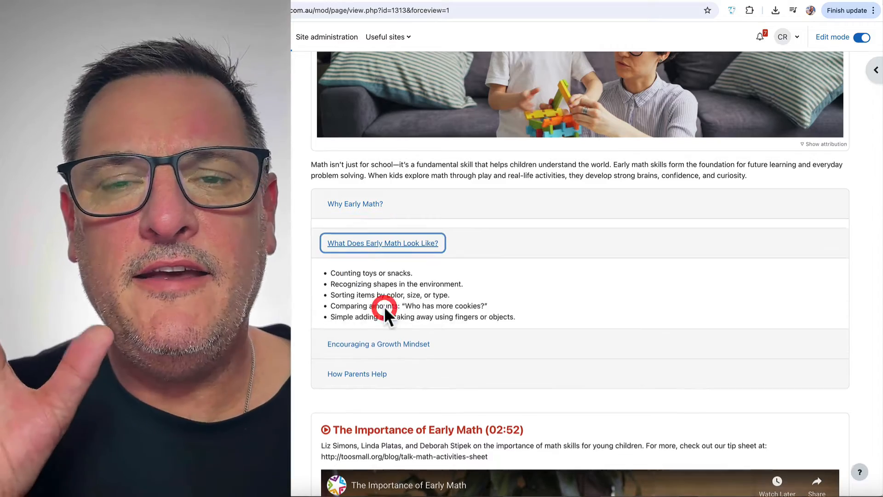
# Expand the "Encouraging a Growth Mindset" and "How Parents Help" sections on the early math page
pyautogui.click(384, 345)
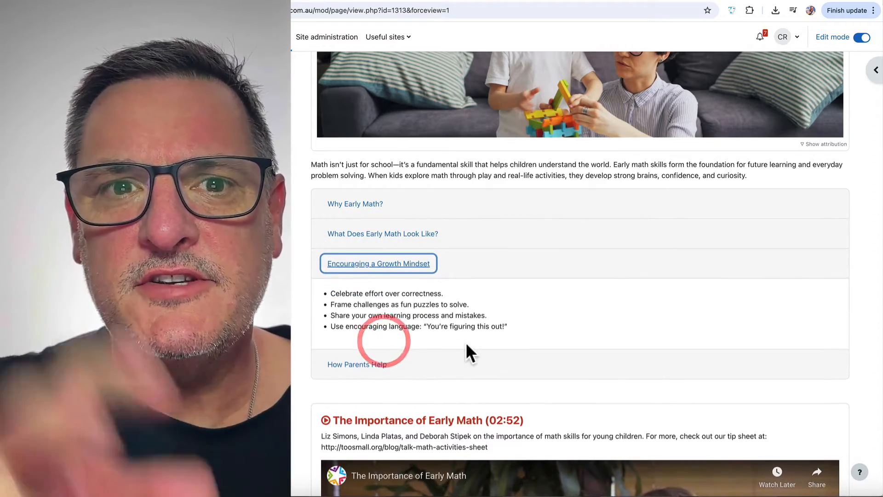
pyautogui.scroll(-3, 466, 342)
pyautogui.click(371, 243)
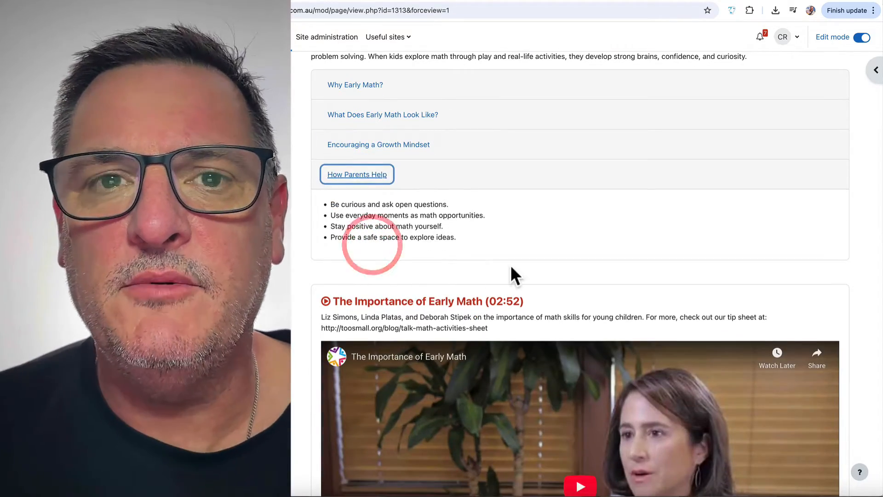
# Examine the rest of the finished early math page, including the embedded video, the five-reasons infographic and the reflection questions
pyautogui.scroll(-3, 510, 264)
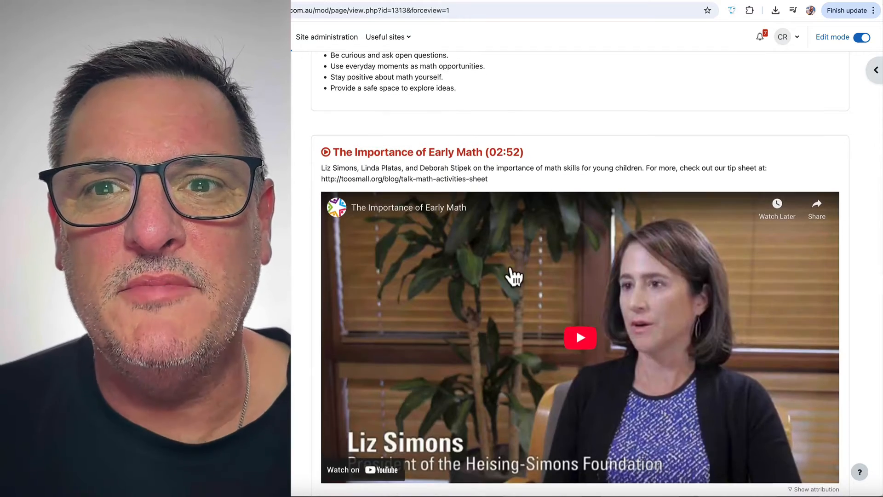
pyautogui.scroll(-2, 508, 276)
pyautogui.scroll(-8, 526, 295)
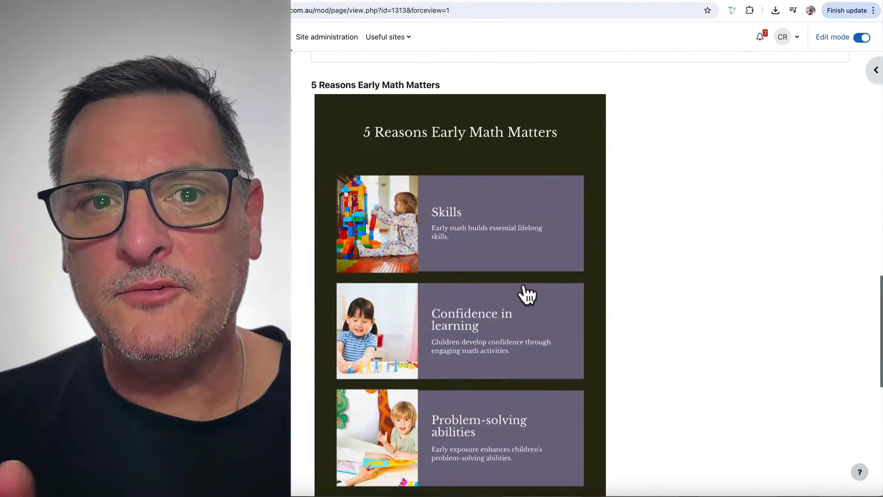
pyautogui.scroll(-2, 465, 216)
pyautogui.scroll(-9, 463, 209)
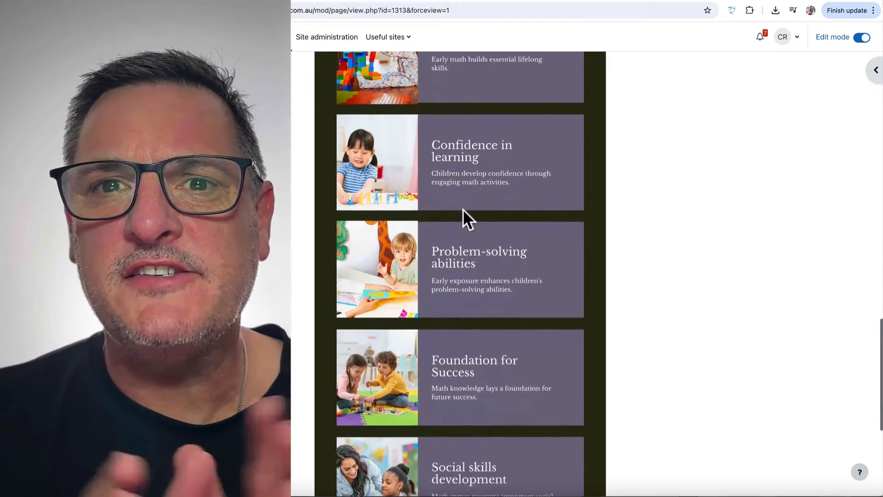
pyautogui.scroll(13, 463, 209)
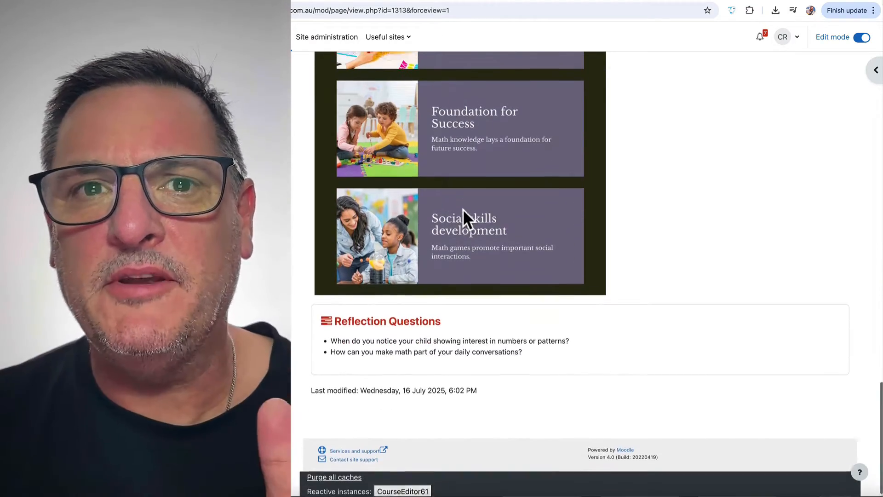
pyautogui.scroll(-5, 463, 208)
pyautogui.scroll(-8, 463, 208)
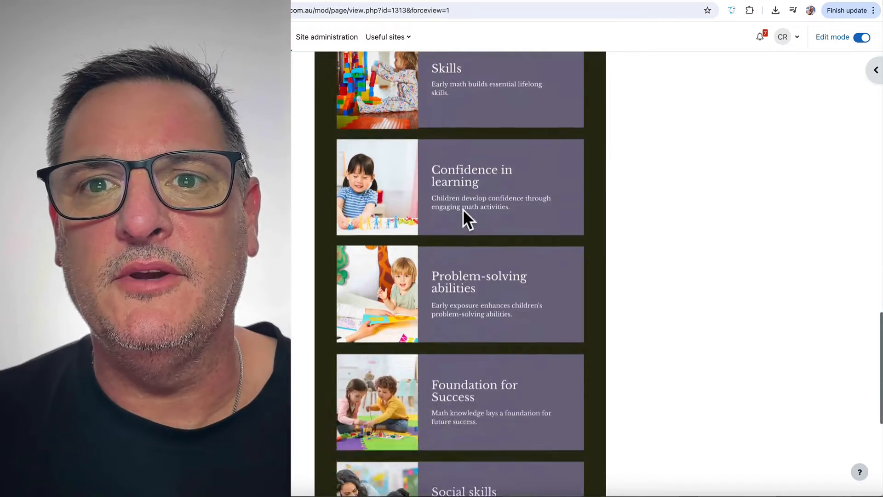
pyautogui.scroll(8, 463, 209)
pyautogui.scroll(5, 463, 209)
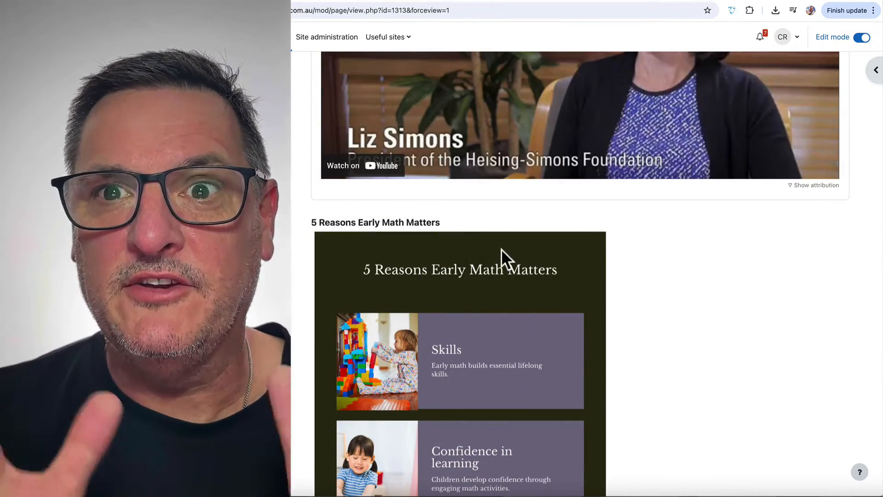
pyautogui.scroll(-10, 727, 369)
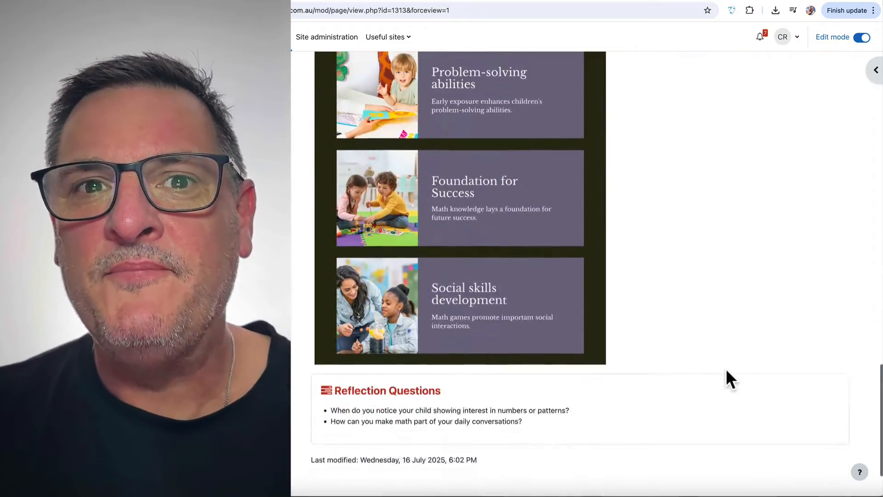
pyautogui.scroll(15, 726, 368)
pyautogui.scroll(4, 726, 368)
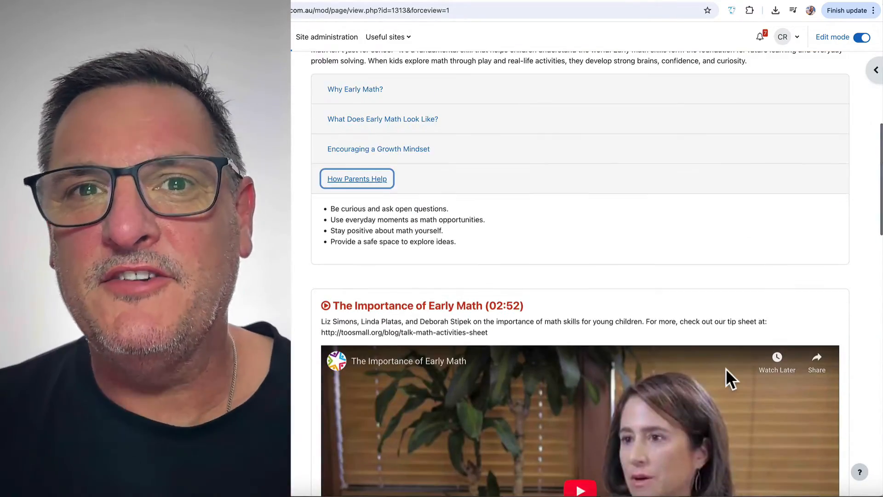
pyautogui.scroll(-13, 726, 368)
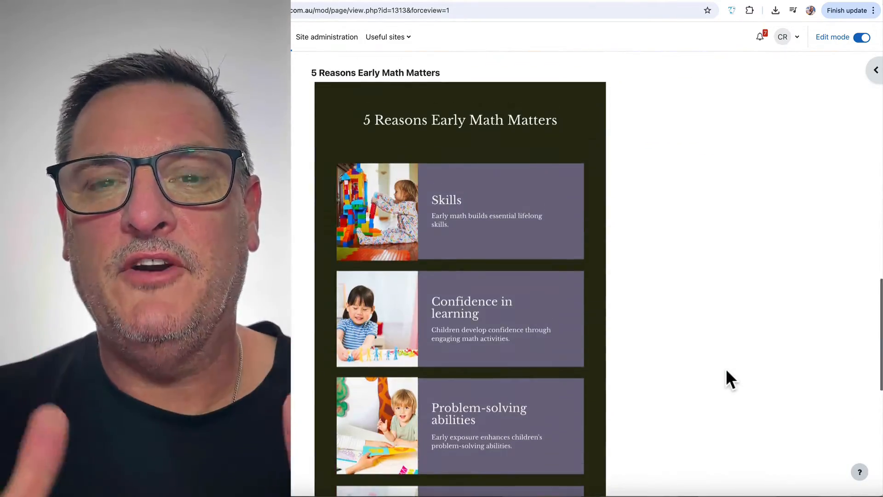
pyautogui.scroll(-9, 726, 368)
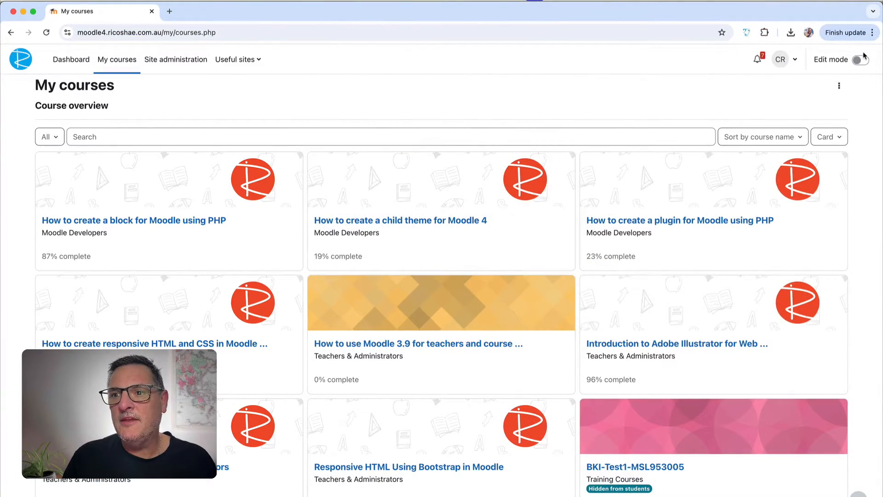
# Turn on edit mode for My courses and start a new course
pyautogui.click(861, 59)
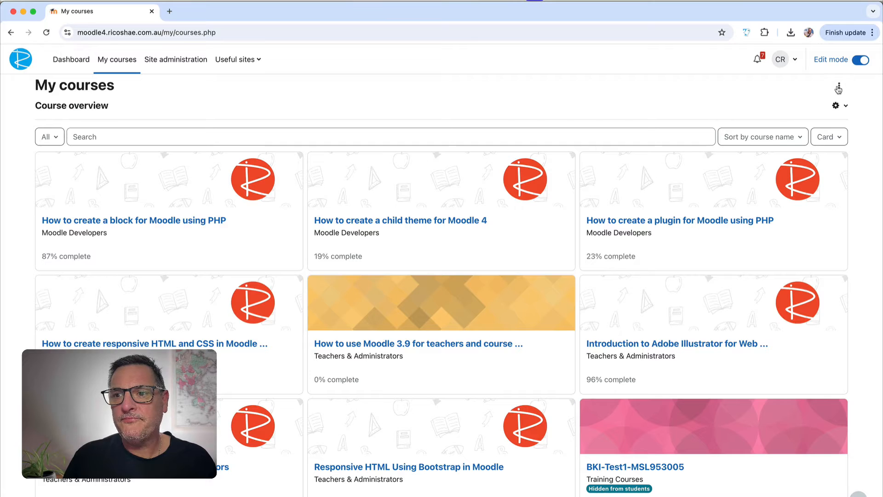
pyautogui.click(838, 89)
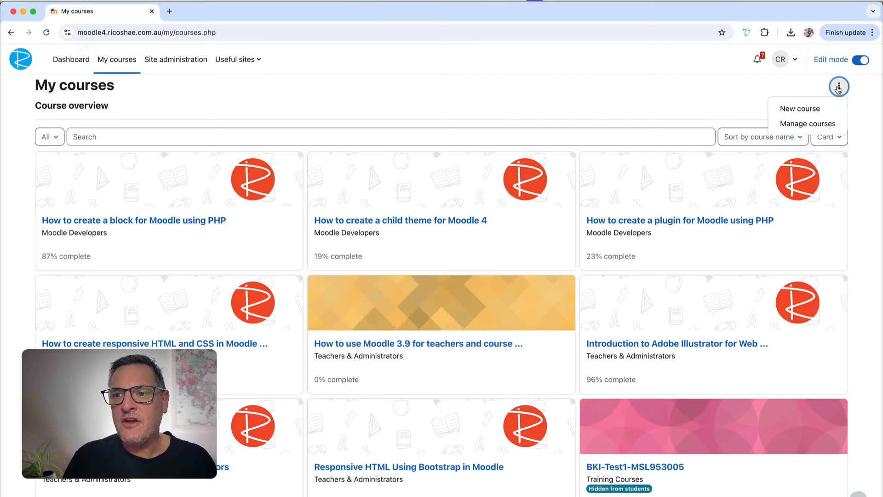
pyautogui.click(790, 110)
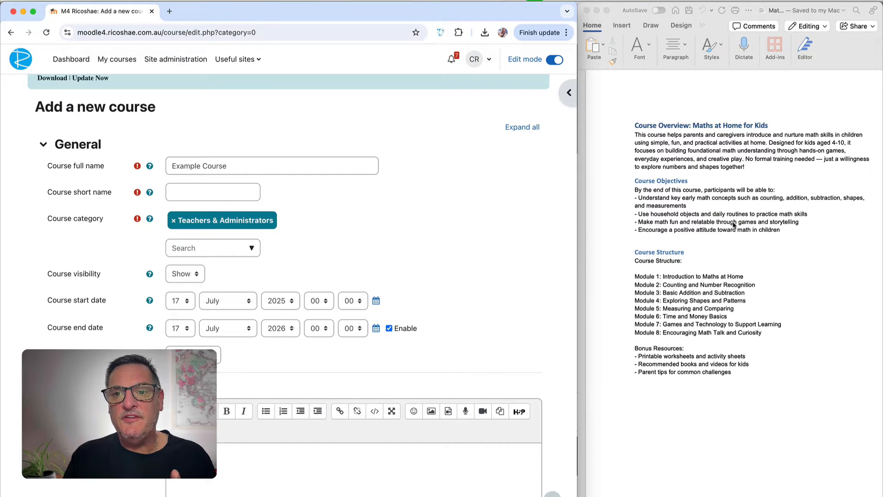
# Review the overview paragraph, the Module 1 to 8 list and the bonus resources in the Word course outline
pyautogui.click(653, 131)
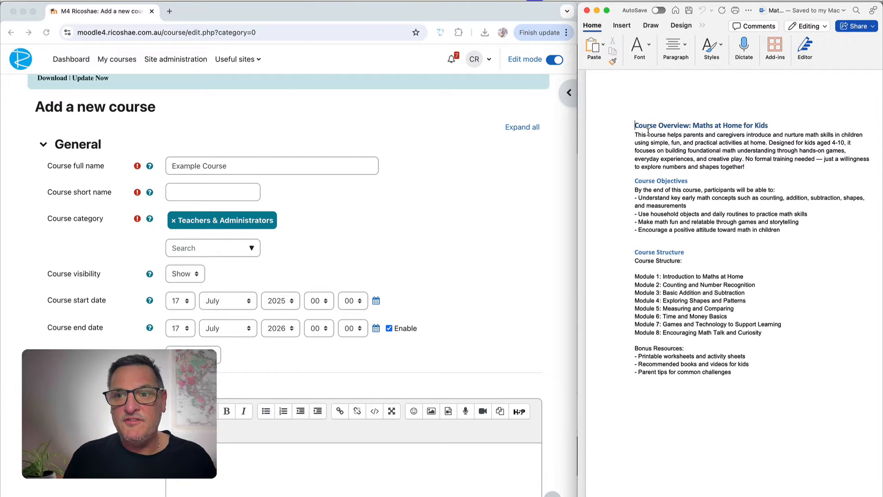
pyautogui.moveTo(636, 134); pyautogui.dragTo(749, 168)
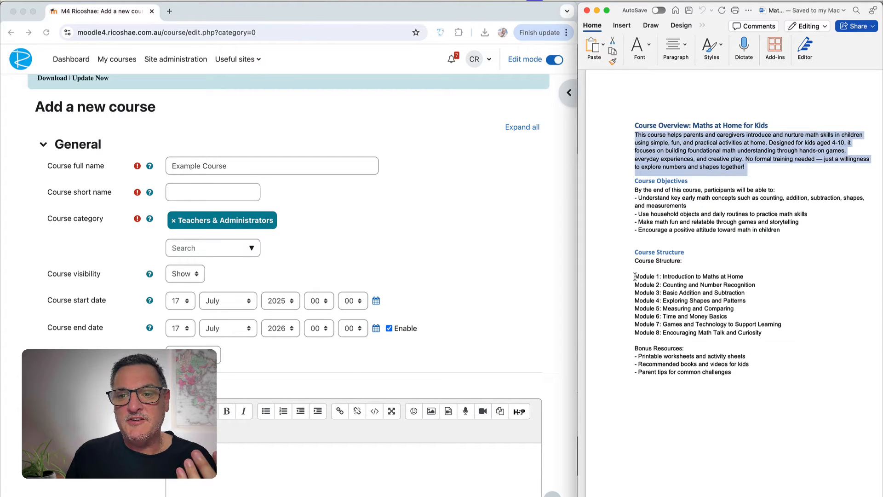
pyautogui.moveTo(635, 277); pyautogui.dragTo(777, 339)
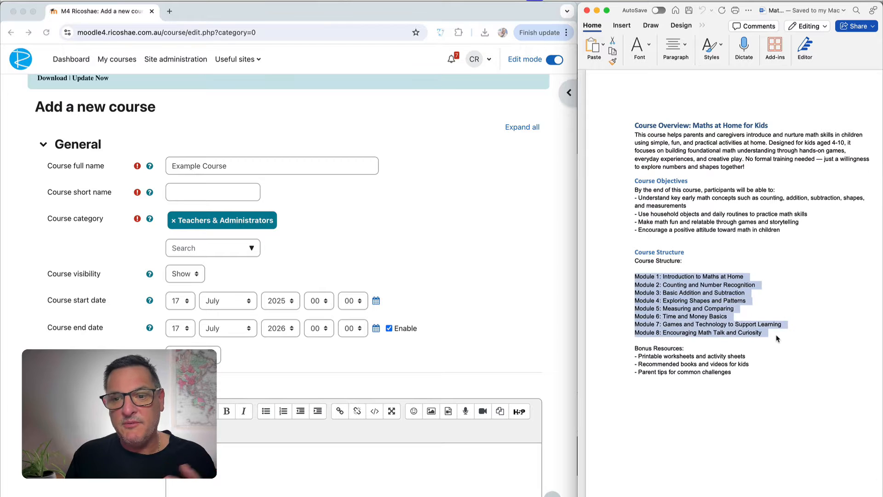
pyautogui.click(700, 288)
pyautogui.moveTo(639, 356); pyautogui.dragTo(740, 375)
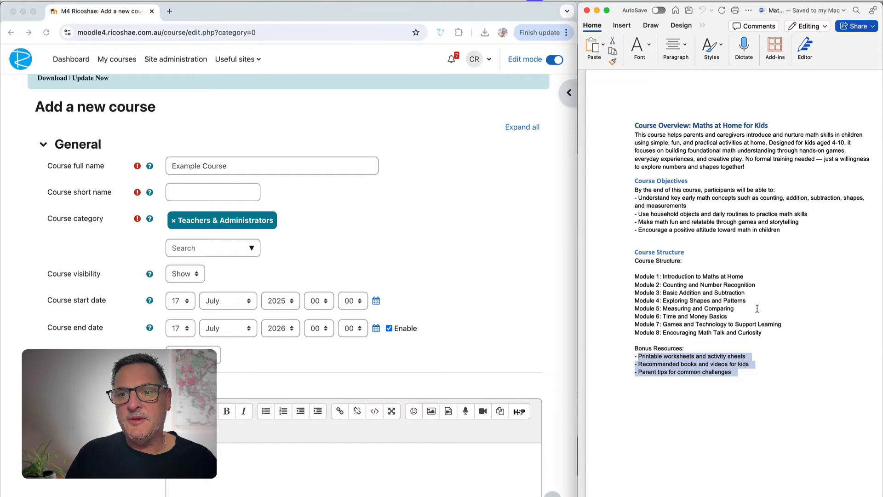
# Copy the title "Maths at Home for Kids" from the Word outline into the course full name and short name
pyautogui.moveTo(694, 124); pyautogui.dragTo(772, 127)
pyautogui.press('super+c')
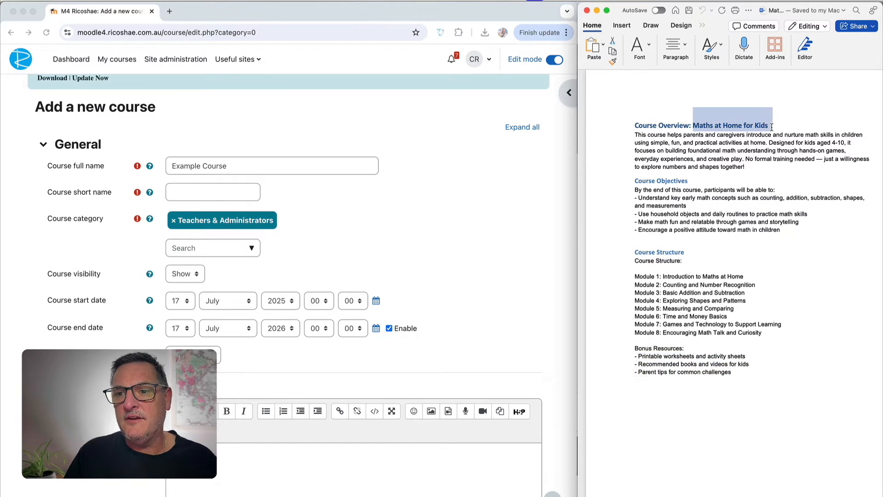
pyautogui.click(244, 171)
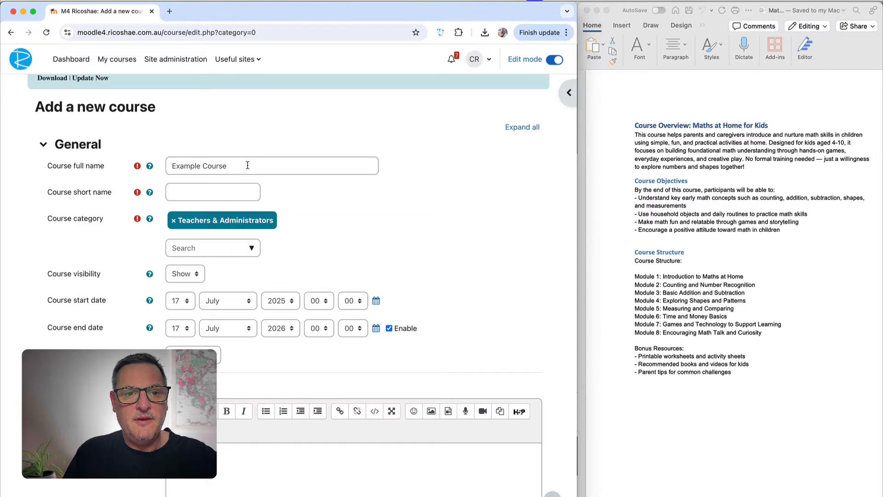
pyautogui.tripleClick(244, 166)
pyautogui.press('super+v')
pyautogui.click(202, 190)
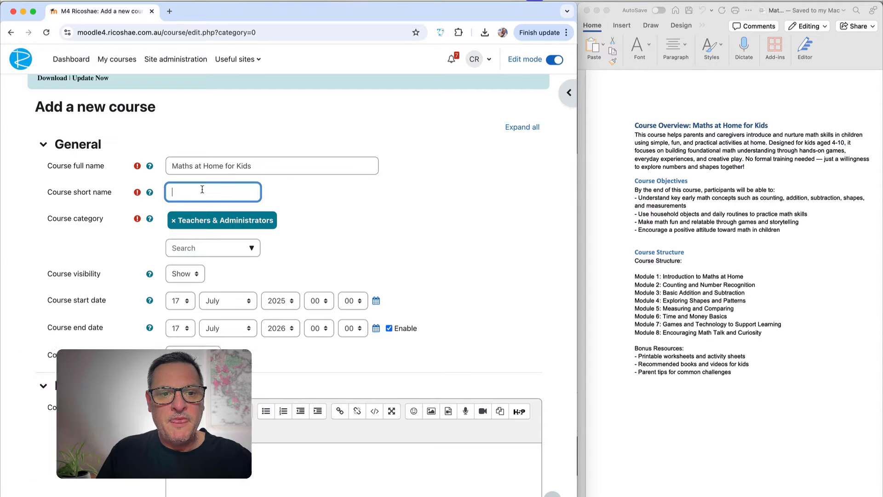
pyautogui.press('super+v')
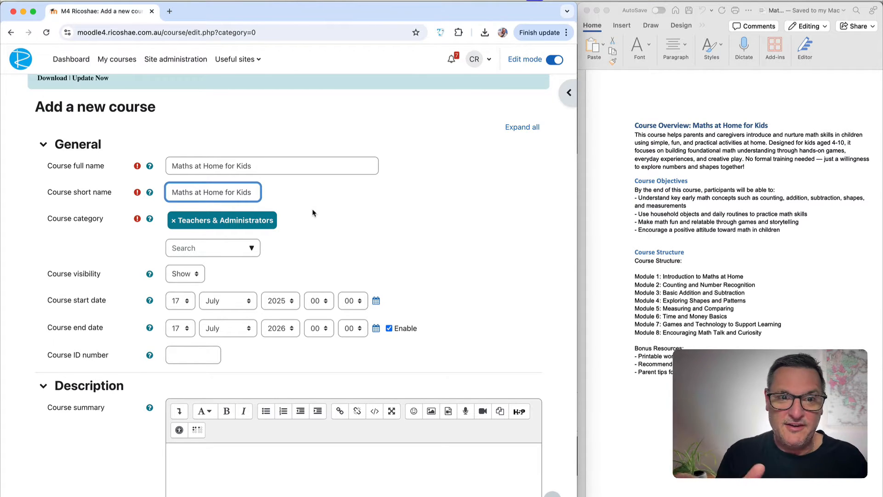
# Disable the course end date and set the course category to Training Courses
pyautogui.scroll(-2, 312, 213)
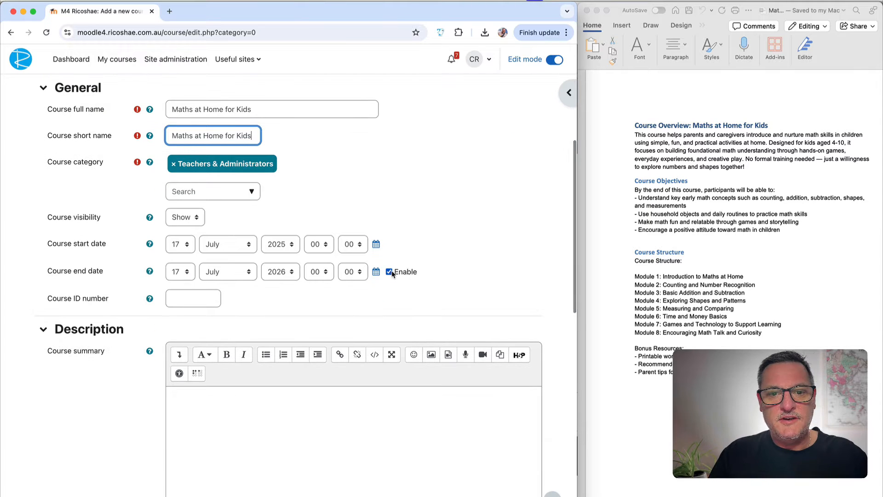
pyautogui.click(389, 271)
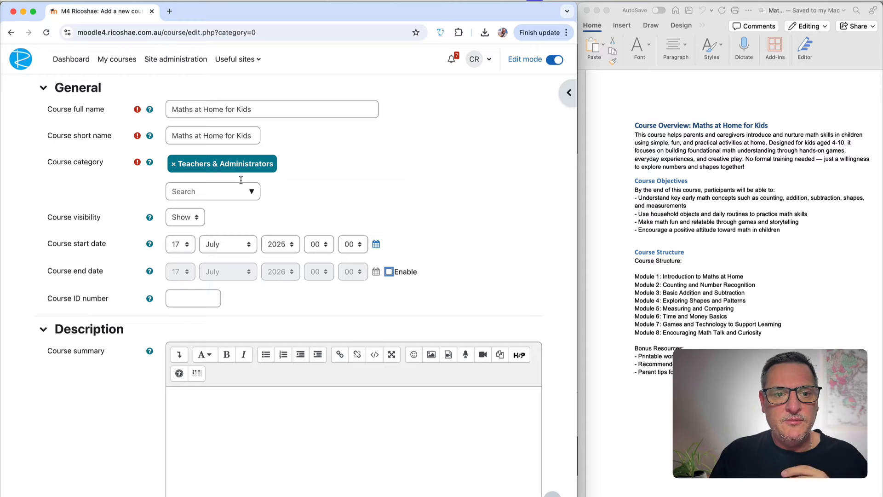
pyautogui.click(251, 193)
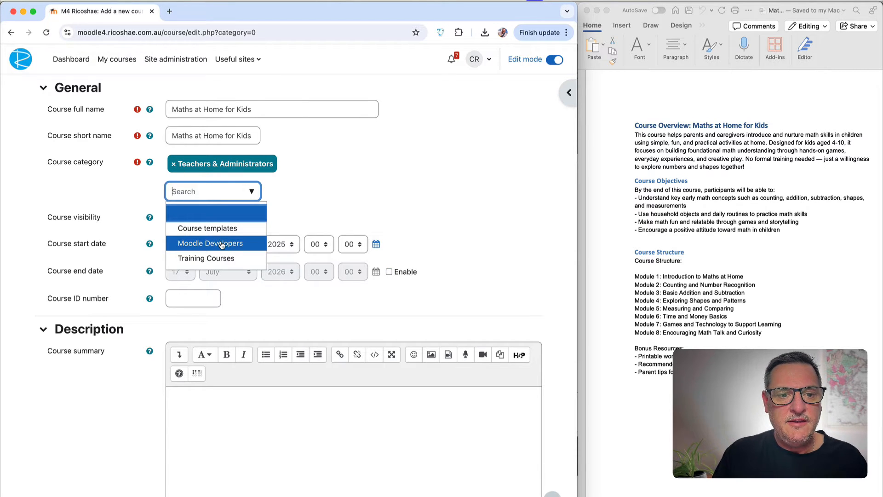
pyautogui.click(211, 258)
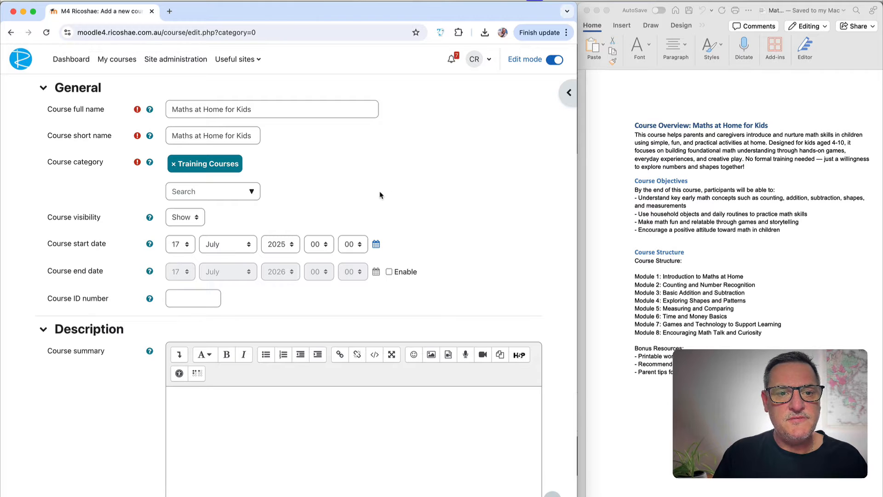
# Try pasting the overview paragraph from the Word outline into the course summary with a normal paste, and clear the summary again
pyautogui.scroll(-20, 350, 370)
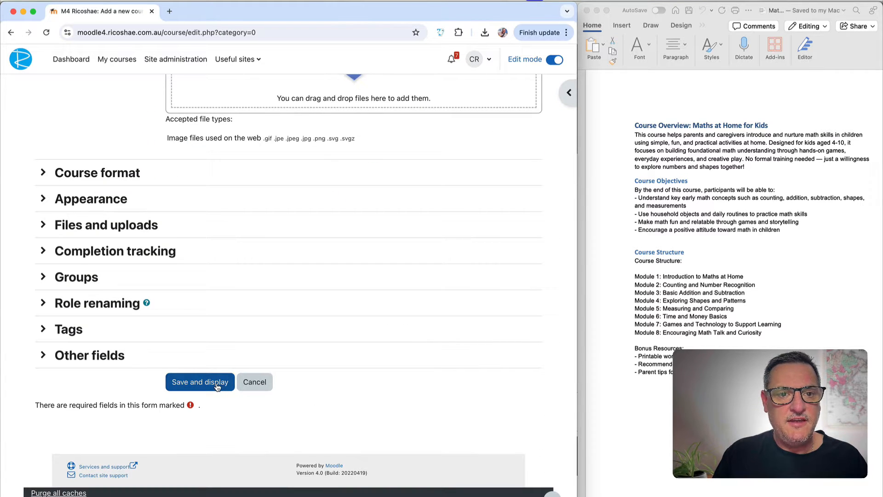
pyautogui.scroll(10, 217, 386)
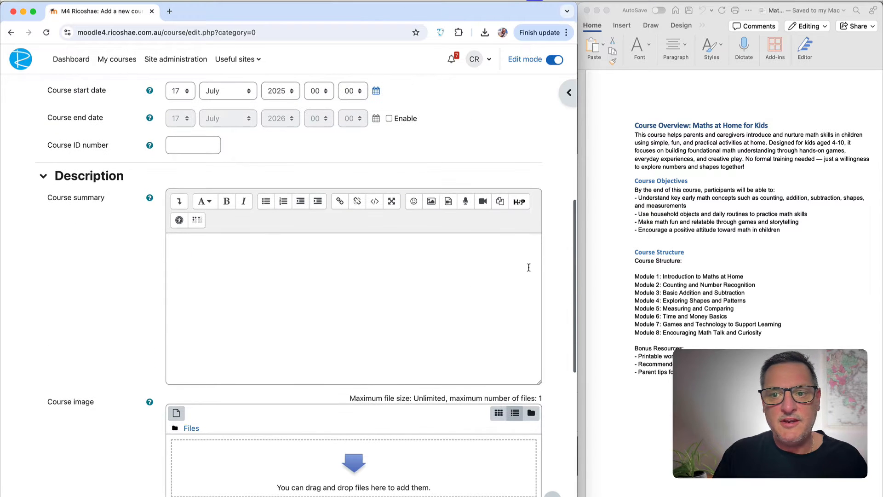
pyautogui.click(638, 136)
pyautogui.moveTo(635, 135); pyautogui.dragTo(756, 166)
pyautogui.press('super+c')
pyautogui.click(240, 237)
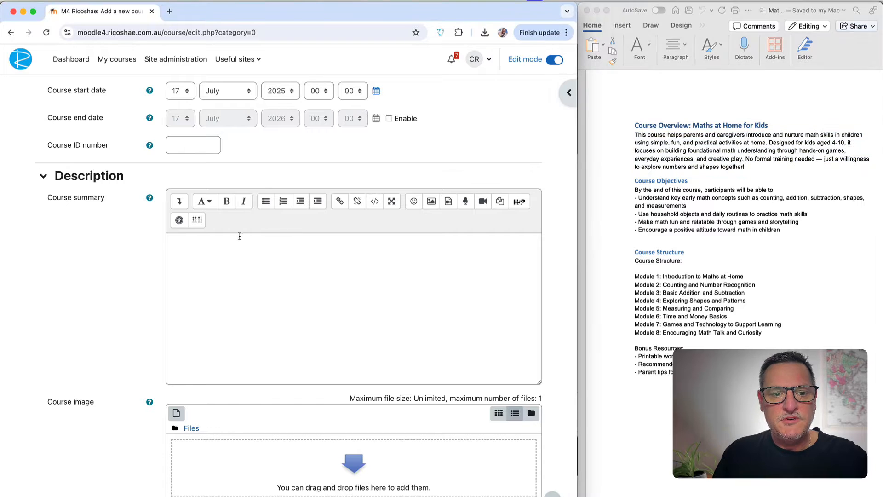
pyautogui.click(277, 256)
pyautogui.press('super+v')
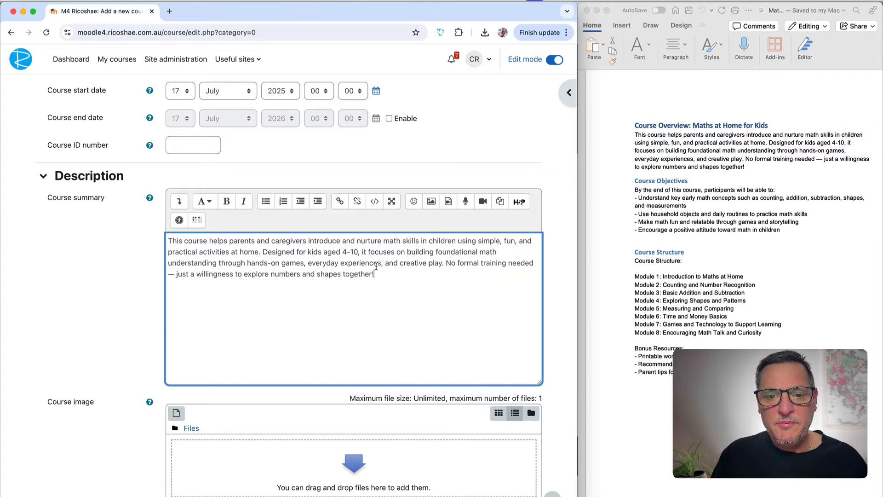
pyautogui.moveTo(392, 271); pyautogui.dragTo(163, 240)
pyautogui.press('BackSpace')
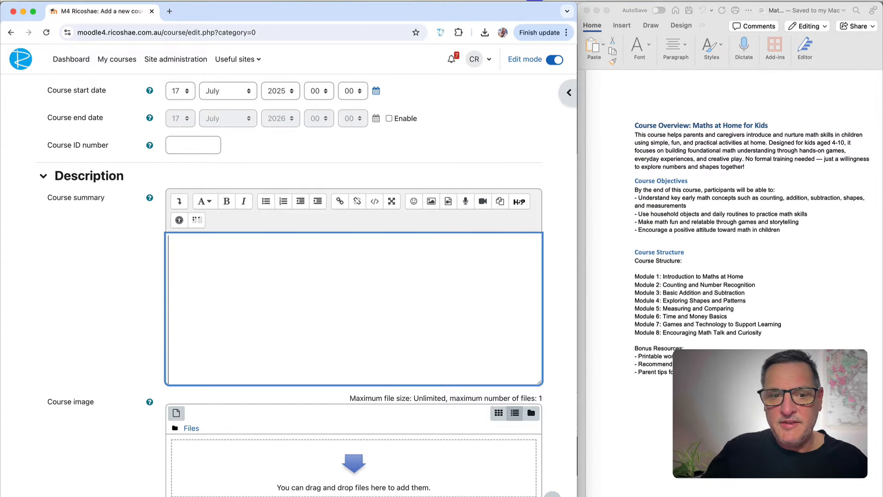
# Copy the overview paragraph from the Word outline and paste it without formatting into the course summary
pyautogui.tripleClick(720, 155)
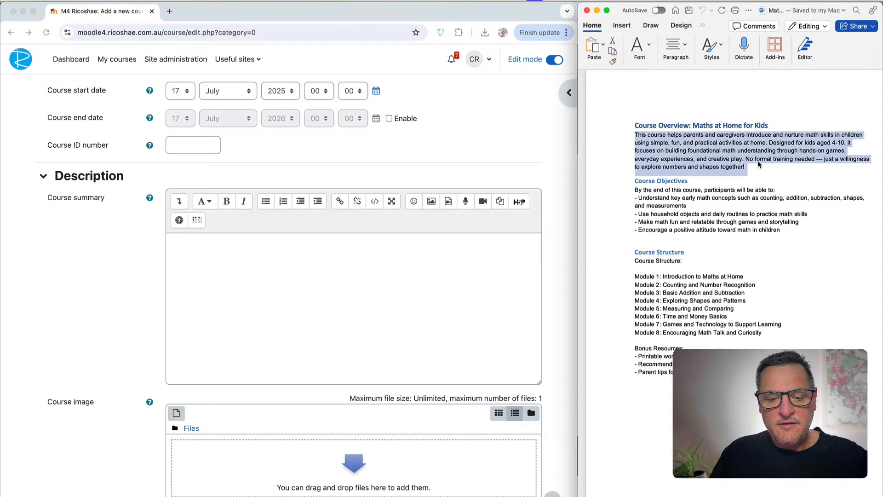
pyautogui.click(233, 258)
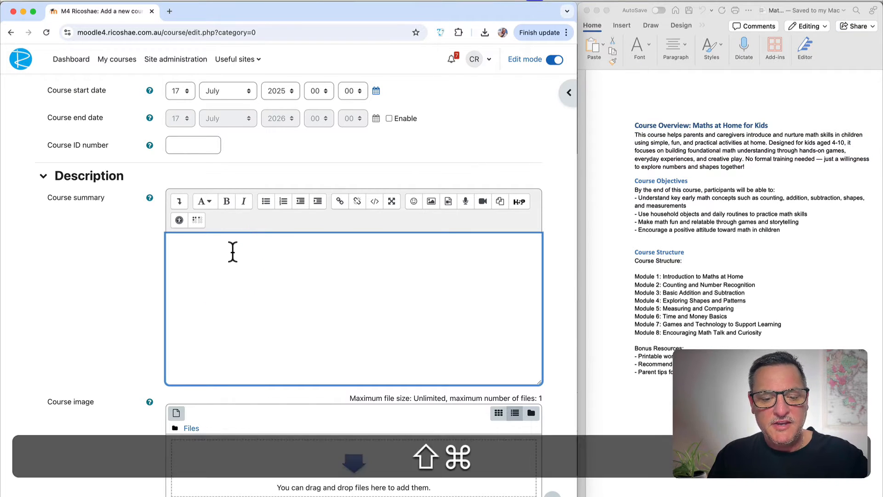
pyautogui.press('shift+super+v')
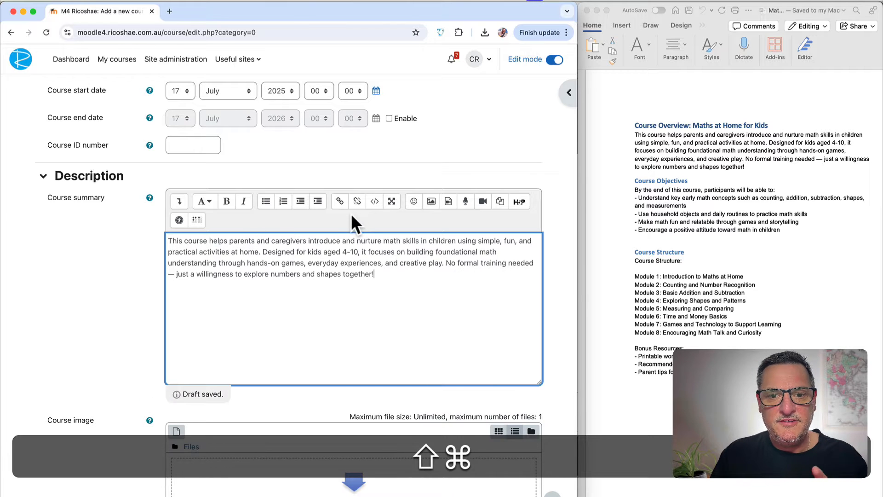
# Open the course summary's HTML source and remove the inline font-size style from the opening span tag
pyautogui.click(375, 202)
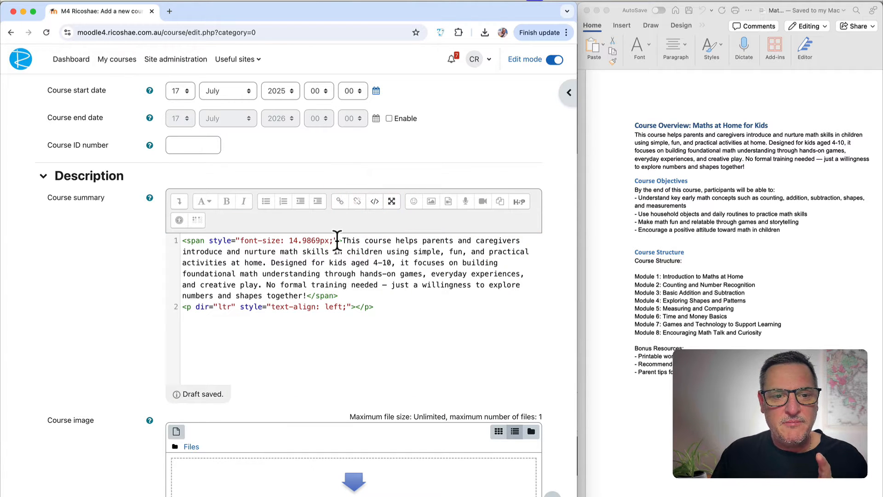
pyautogui.moveTo(338, 240); pyautogui.dragTo(209, 239)
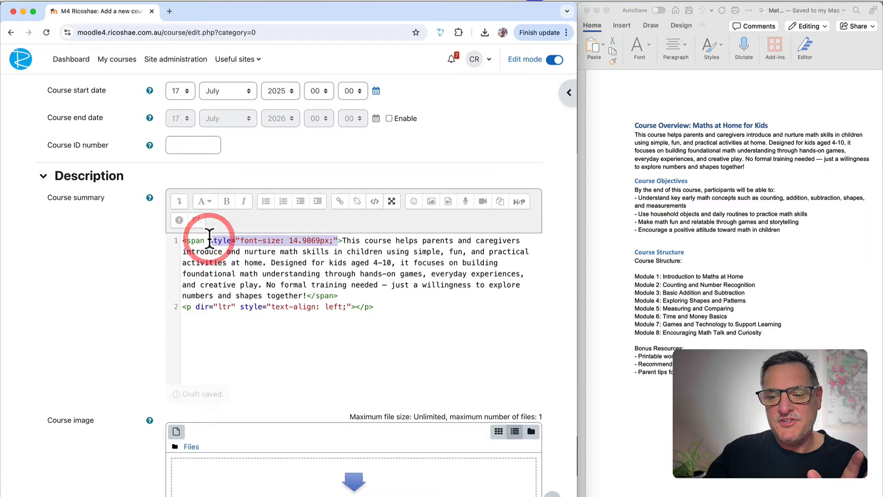
pyautogui.press('BackSpace')
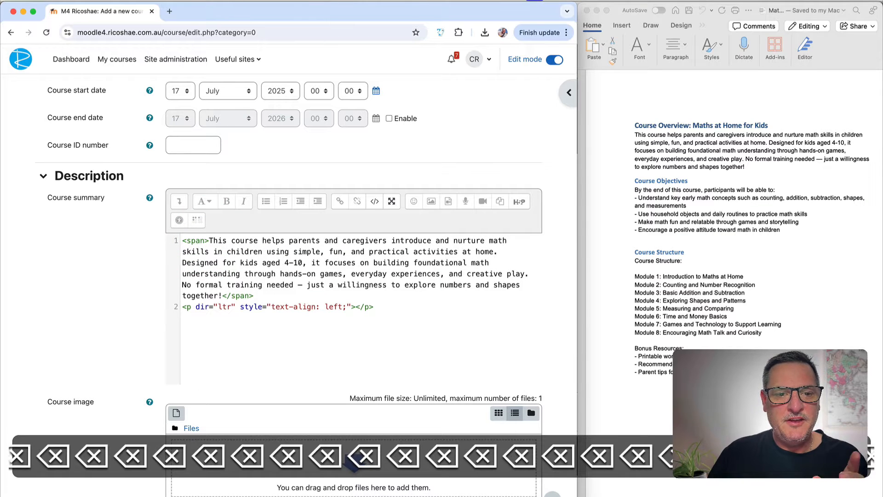
# Change the summary's opening and closing span tags to p tags and delete the empty left-aligned paragraph below them
pyautogui.doubleClick(197, 240)
pyautogui.write('p')
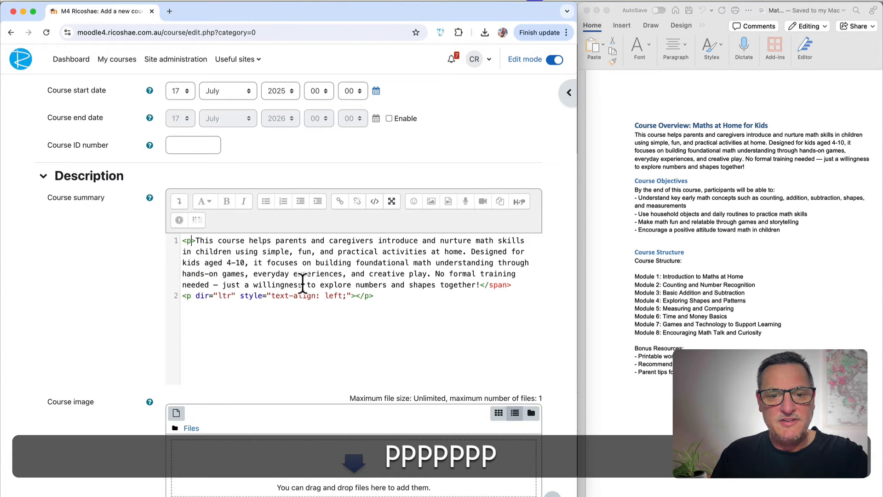
pyautogui.click(477, 295)
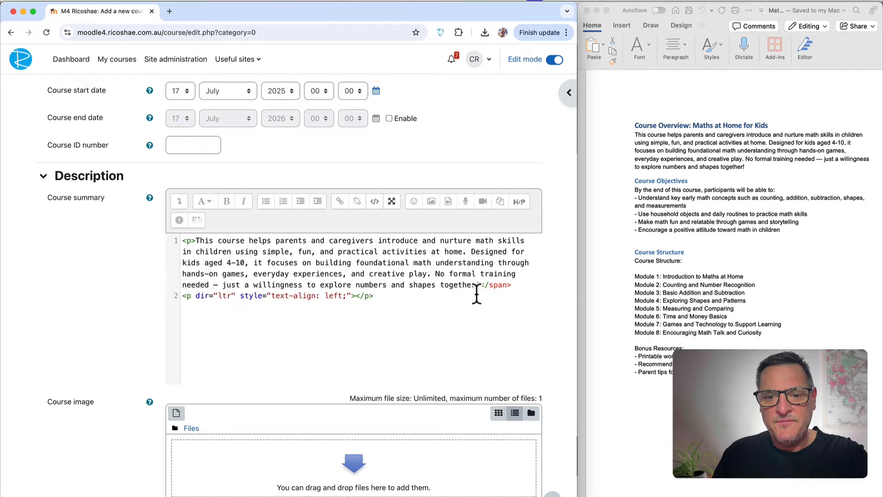
pyautogui.doubleClick(499, 285)
pyautogui.write('p')
pyautogui.moveTo(376, 296); pyautogui.dragTo(177, 296)
pyautogui.press('BackSpace')
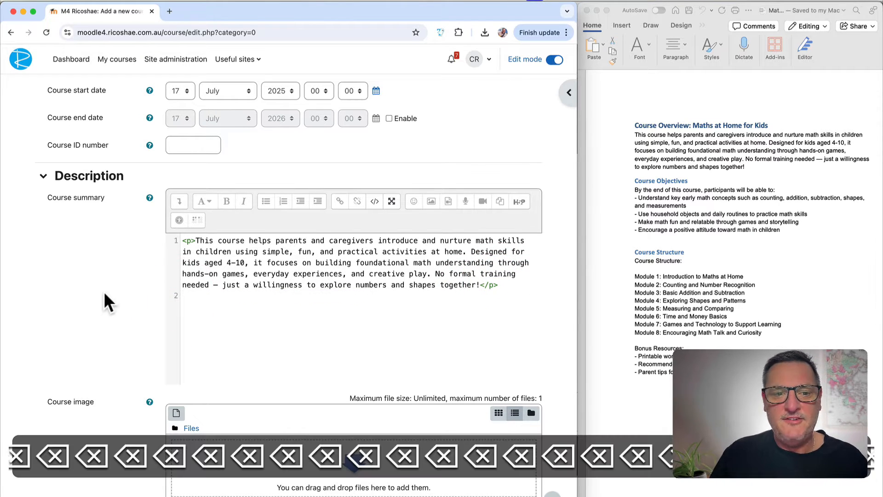
# Save the new course with the remaining settings at their defaults and display it
pyautogui.scroll(-5, 103, 302)
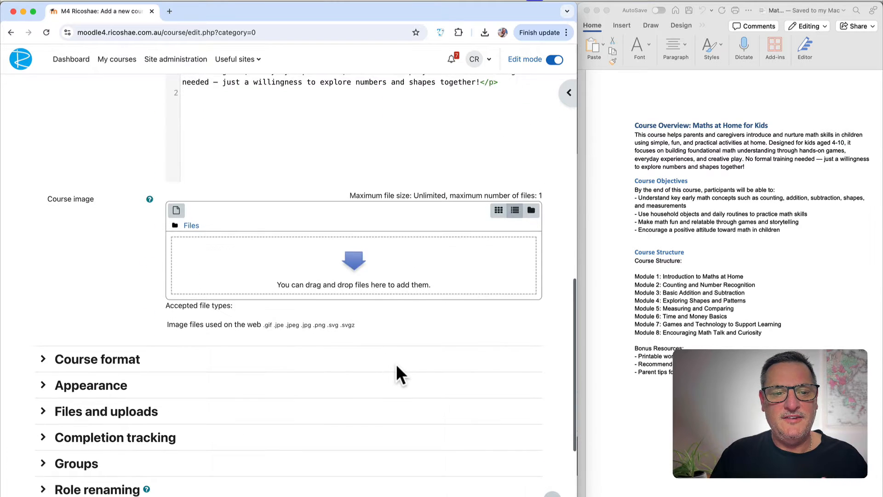
pyautogui.scroll(-5, 397, 366)
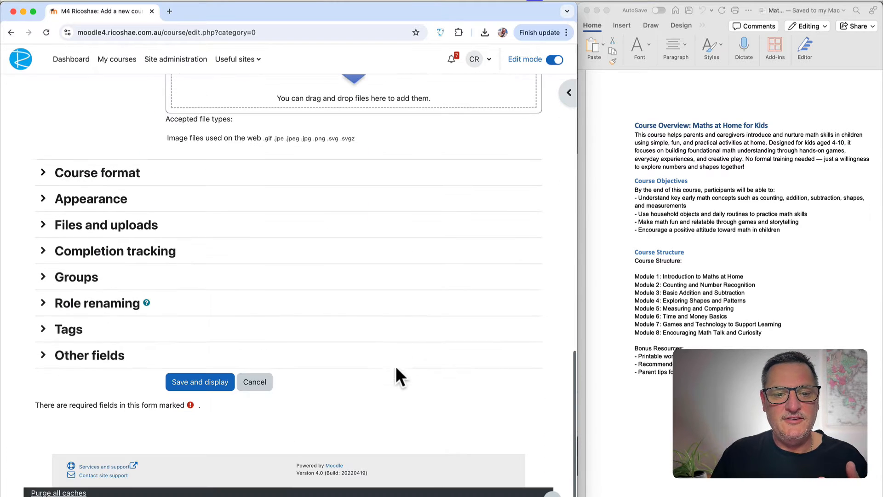
pyautogui.click(203, 383)
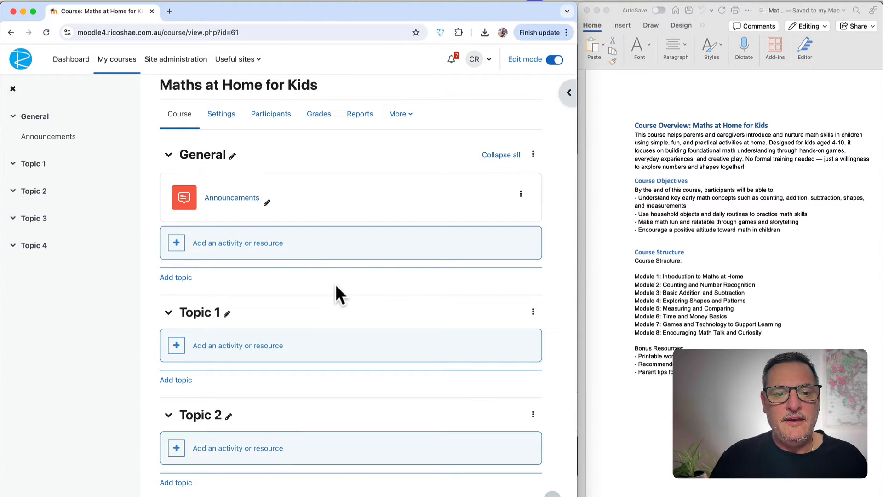
# Copy "Introduction to Maths at Home" from the Word outline and rename Topic 1 with it
pyautogui.click(682, 274)
pyautogui.moveTo(664, 276); pyautogui.dragTo(745, 276)
pyautogui.press('super+c')
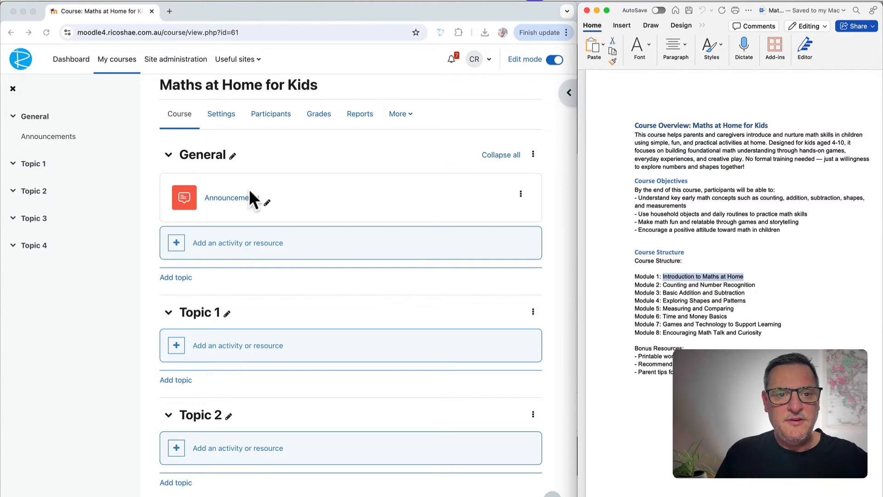
pyautogui.click(227, 313)
pyautogui.click(239, 313)
pyautogui.press('super+v')
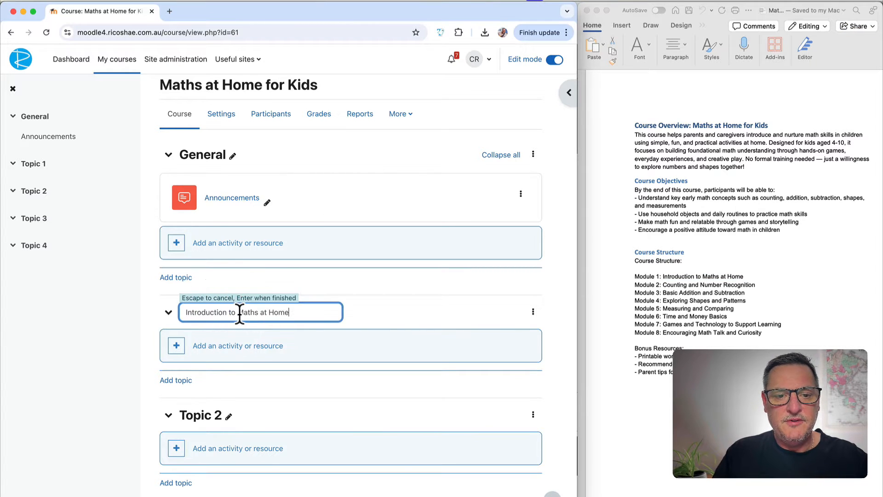
pyautogui.press('Return')
# Copy the full line "Module 2: Counting and Number Recognition" from the Word outline and rename Topic 2 with it
pyautogui.scroll(-3, 386, 329)
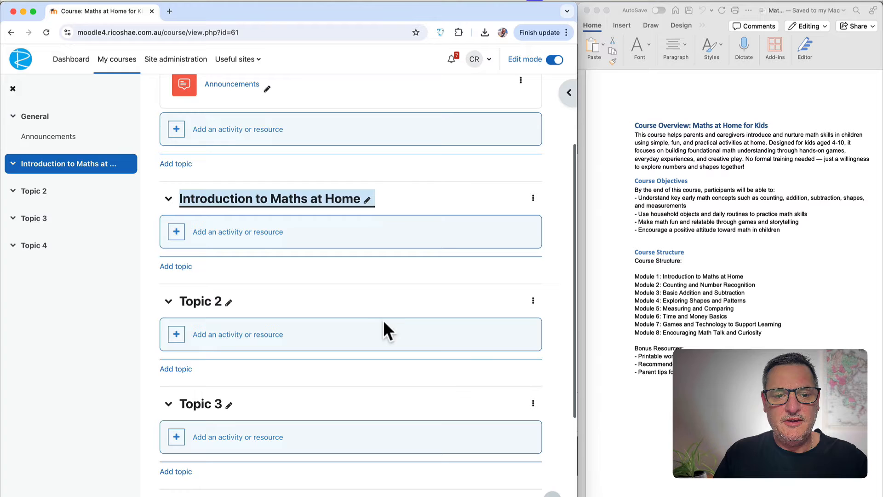
pyautogui.click(720, 304)
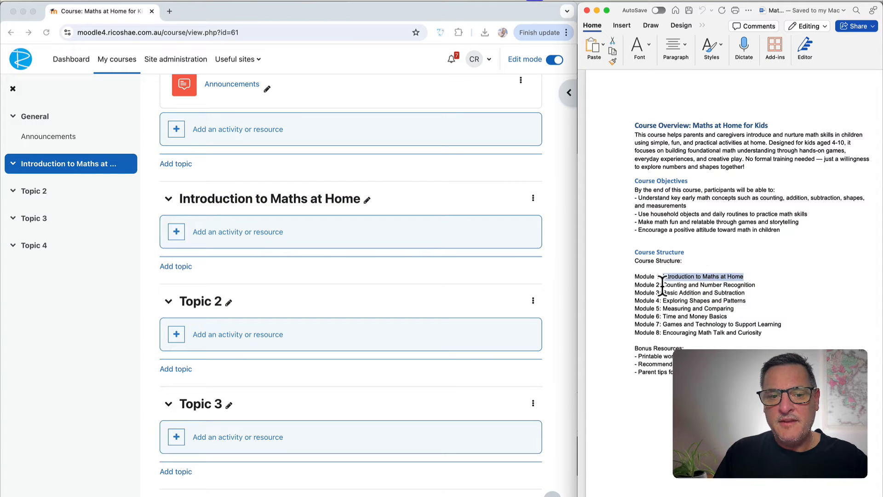
pyautogui.moveTo(661, 285); pyautogui.dragTo(746, 285)
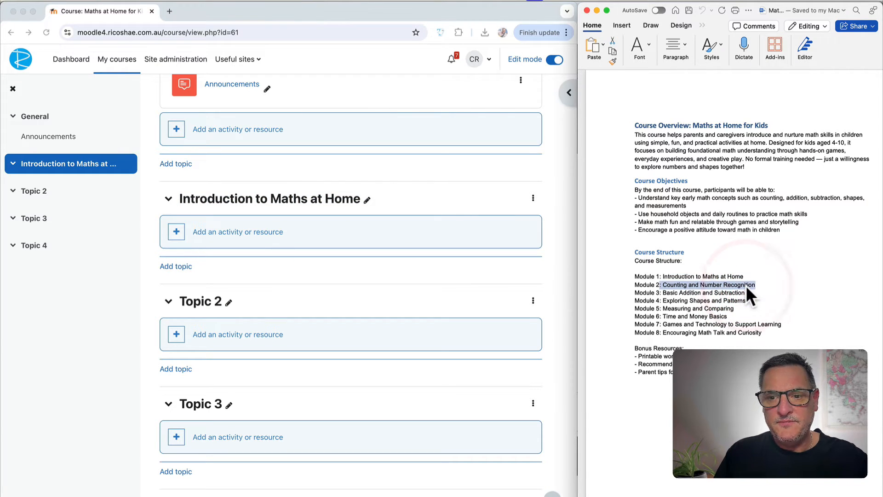
pyautogui.click(695, 286)
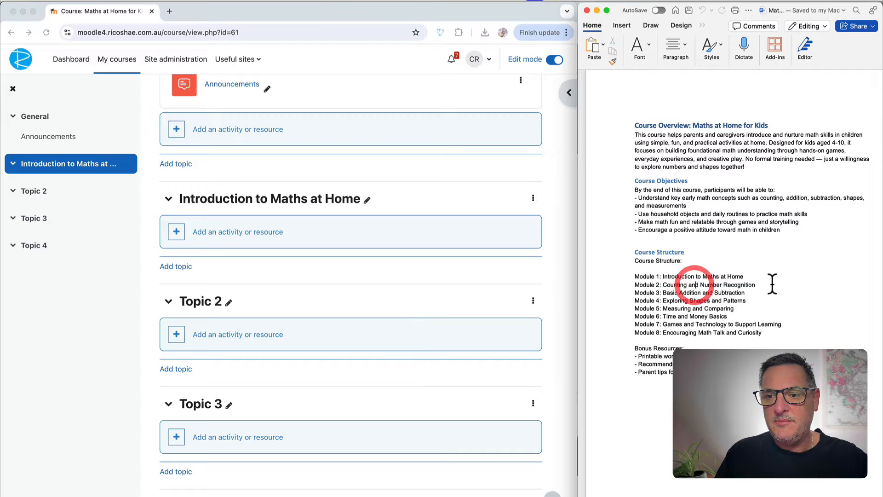
pyautogui.moveTo(762, 284); pyautogui.dragTo(642, 285)
pyautogui.press('super+c')
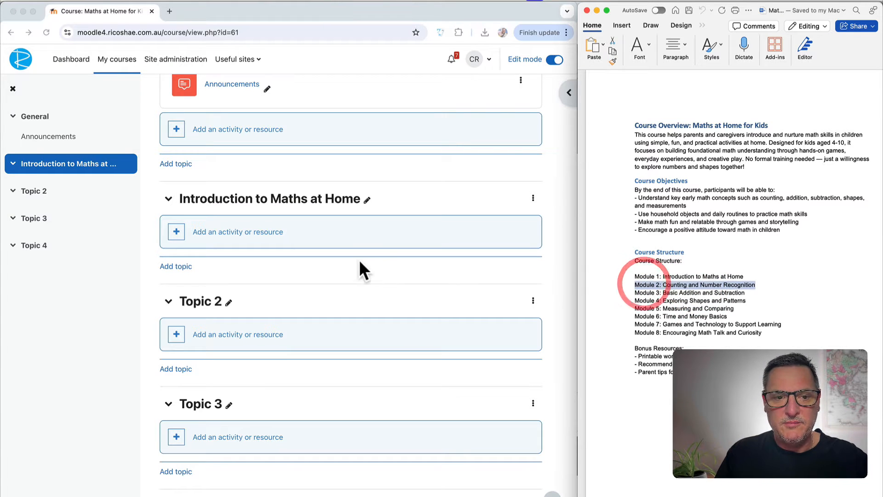
pyautogui.click(231, 302)
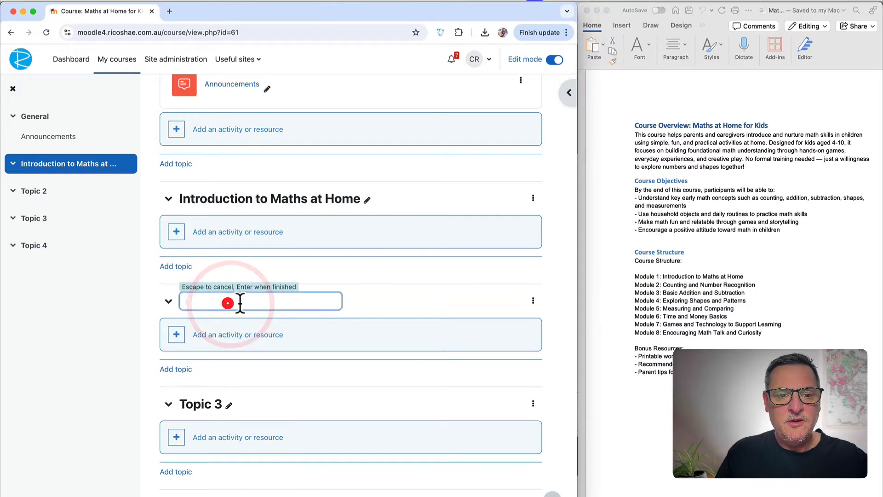
pyautogui.click(242, 302)
pyautogui.press('super+v')
pyautogui.press('Return')
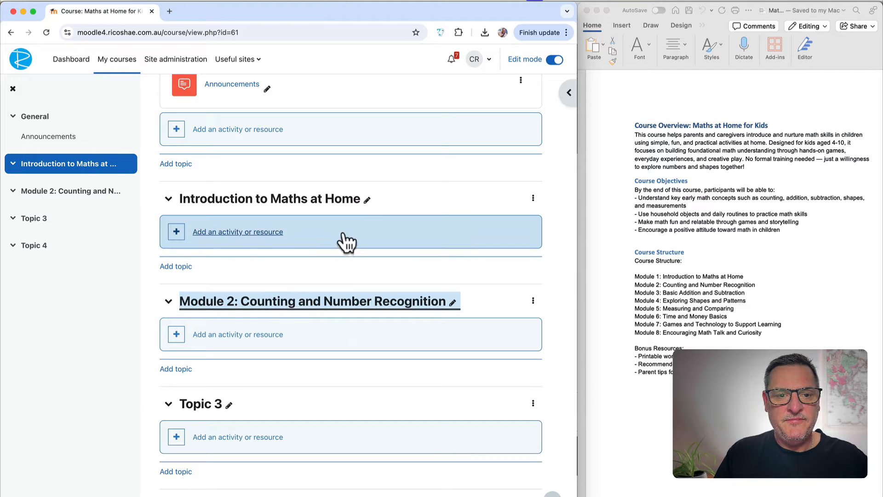
# Add the prefix "Module 1:" to the section name "Introduction to Maths at Home"
pyautogui.click(371, 202)
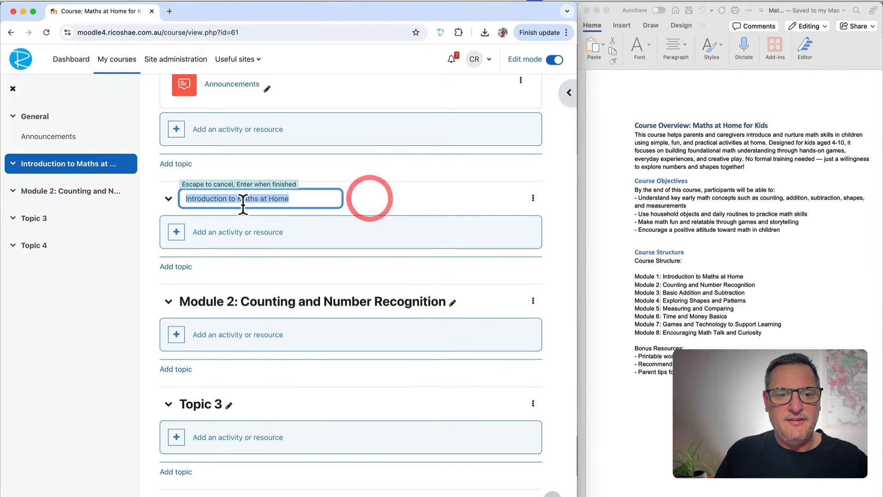
pyautogui.click(194, 202)
pyautogui.write('Module')
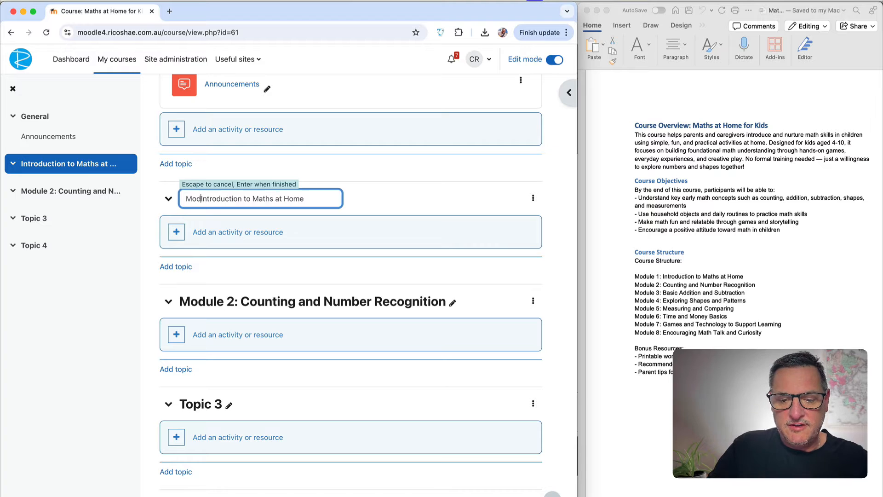
pyautogui.write(': ')
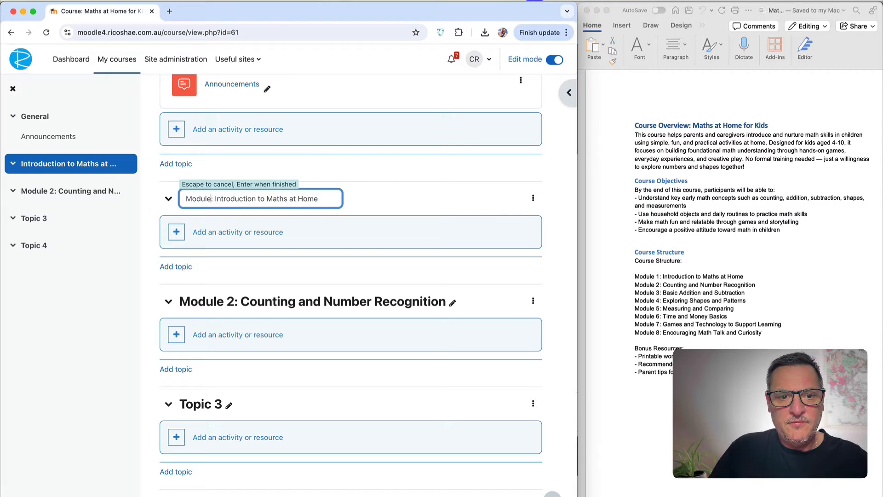
pyautogui.write(' 1:')
pyautogui.press('Return')
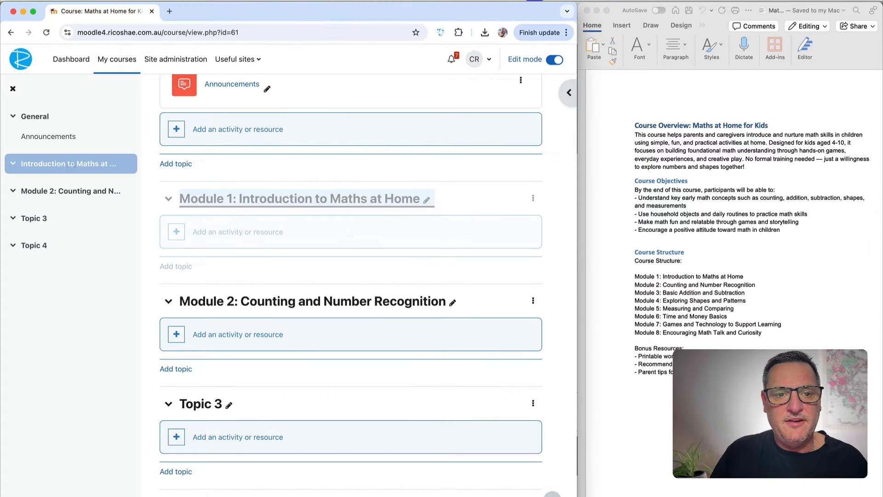
pyautogui.click(286, 198)
pyautogui.click(421, 205)
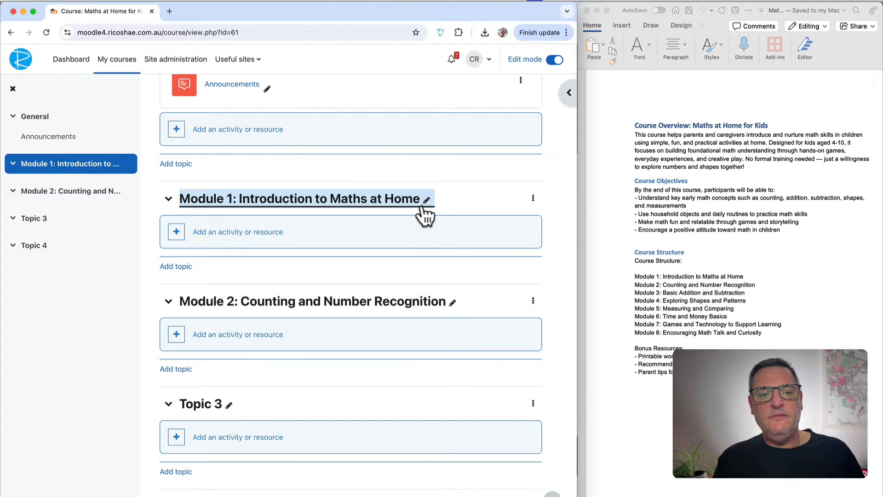
pyautogui.scroll(-1, 679, 258)
pyautogui.scroll(1, 678, 256)
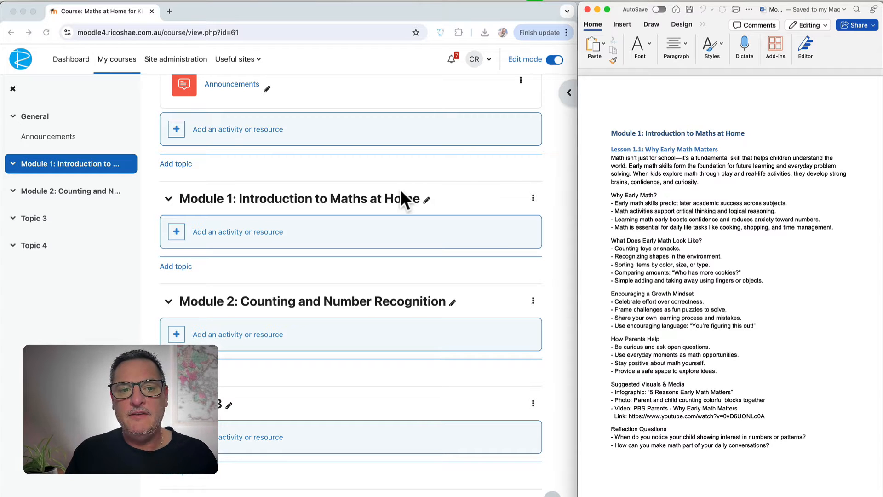
# Look through the Module 1 Word document, from Lesson 1.1 to the module summary and bonus printables
pyautogui.moveTo(612, 149); pyautogui.dragTo(718, 149)
pyautogui.scroll(-5, 658, 281)
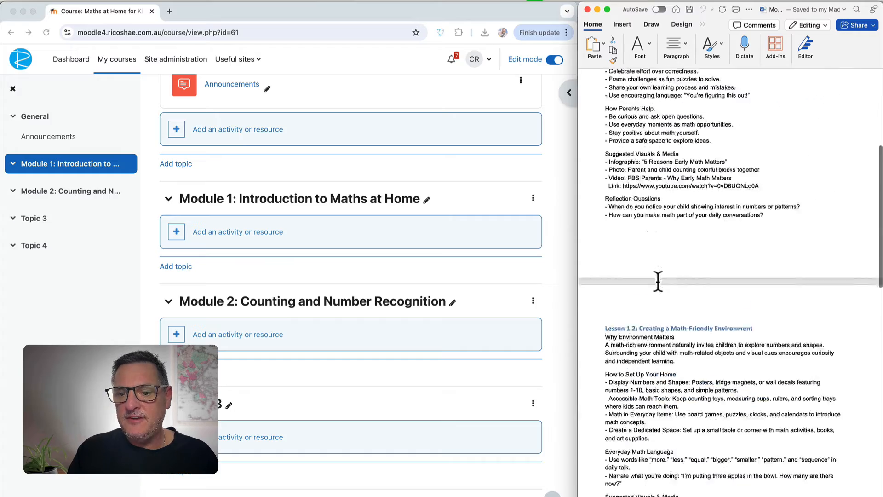
pyautogui.scroll(-5, 658, 281)
pyautogui.scroll(-15, 658, 283)
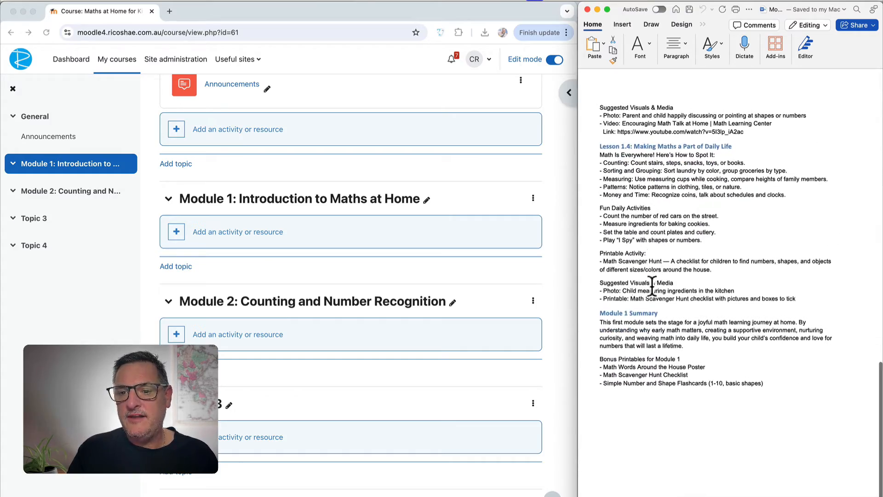
pyautogui.scroll(20, 645, 338)
pyautogui.scroll(15, 645, 338)
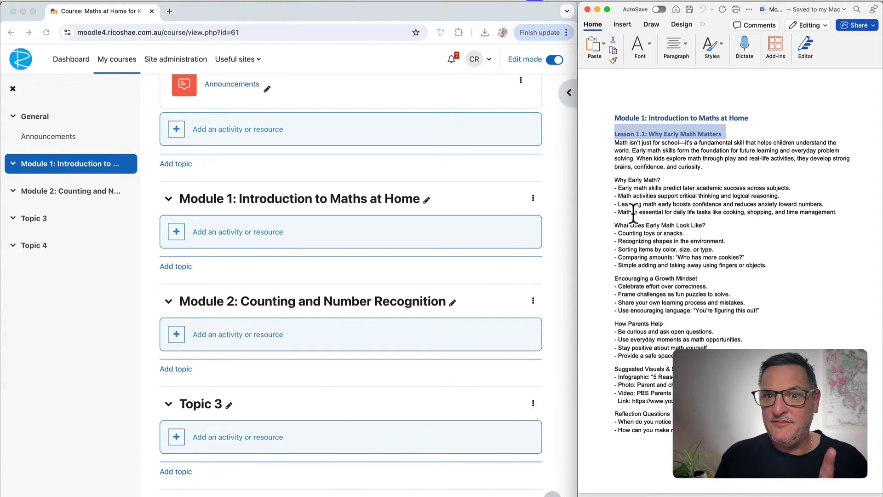
# Search the activities and resources for "page" and add a Page resource to the Module 1 section
pyautogui.tripleClick(497, 202)
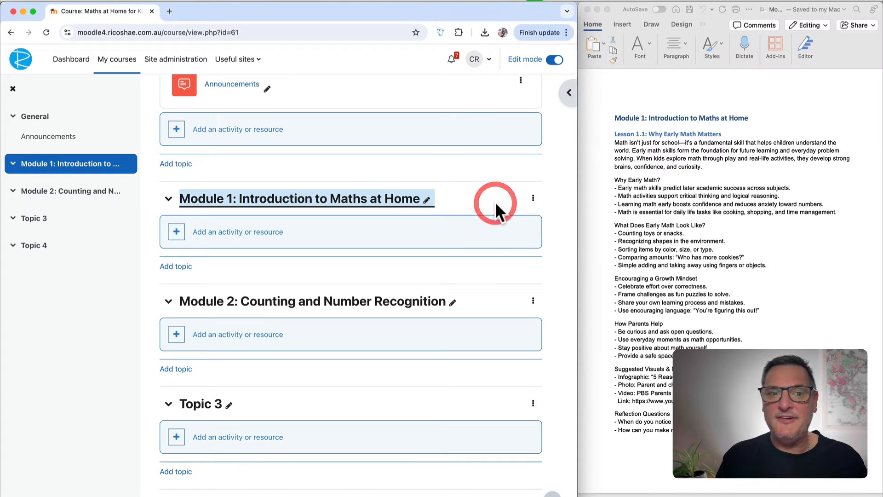
pyautogui.click(254, 233)
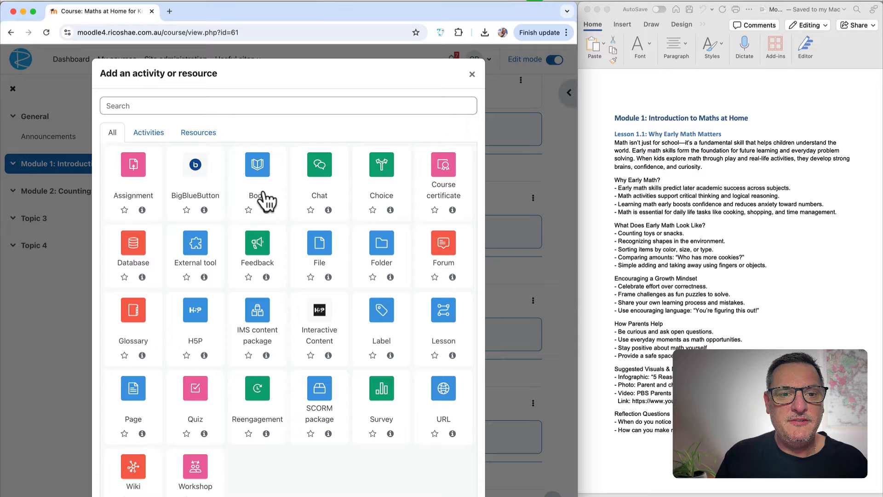
pyautogui.click(192, 105)
pyautogui.write('page')
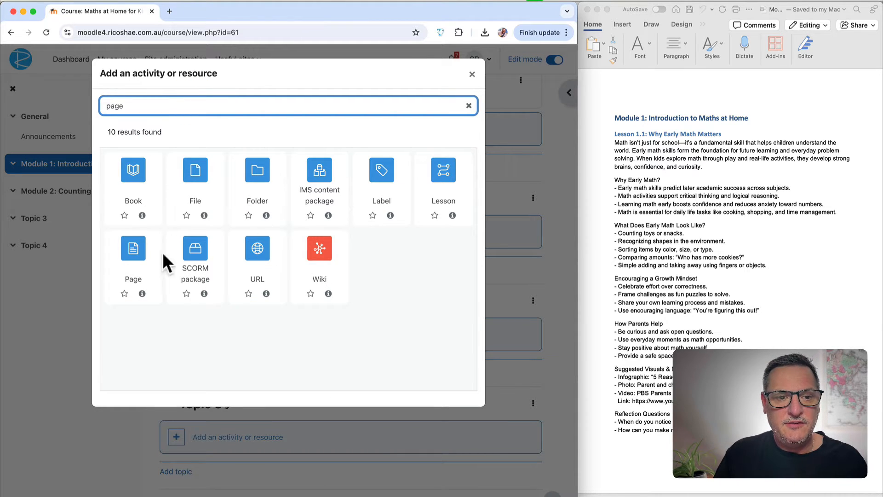
pyautogui.click(136, 250)
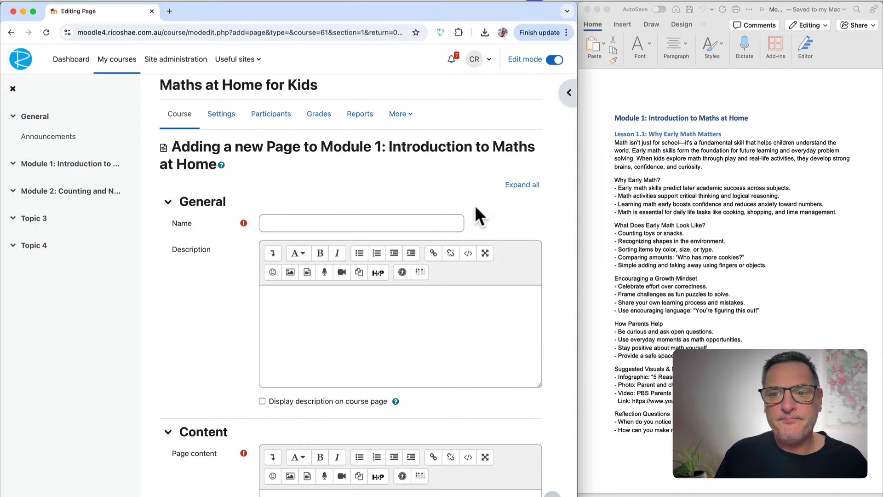
# Copy the heading "Lesson 1.1: Why Early Math Matters" from the Word document and paste it as the page name
pyautogui.tripleClick(618, 134)
pyautogui.press('super+c')
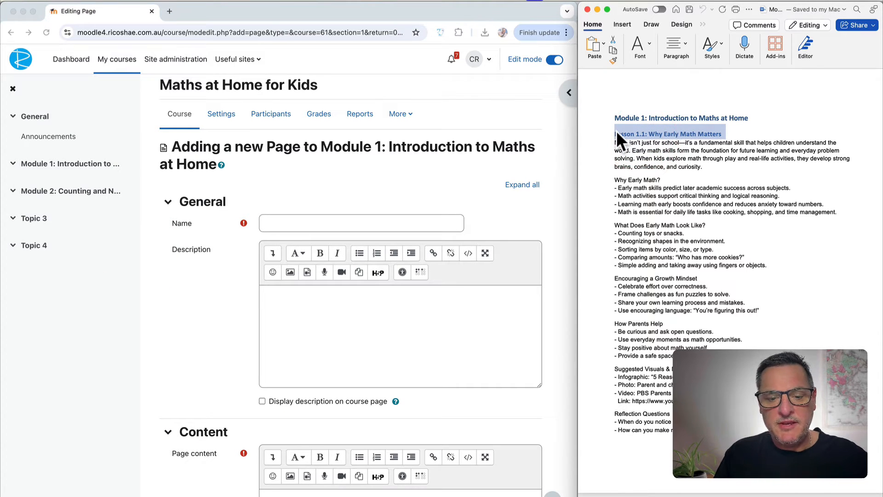
pyautogui.click(290, 224)
pyautogui.press('super+v')
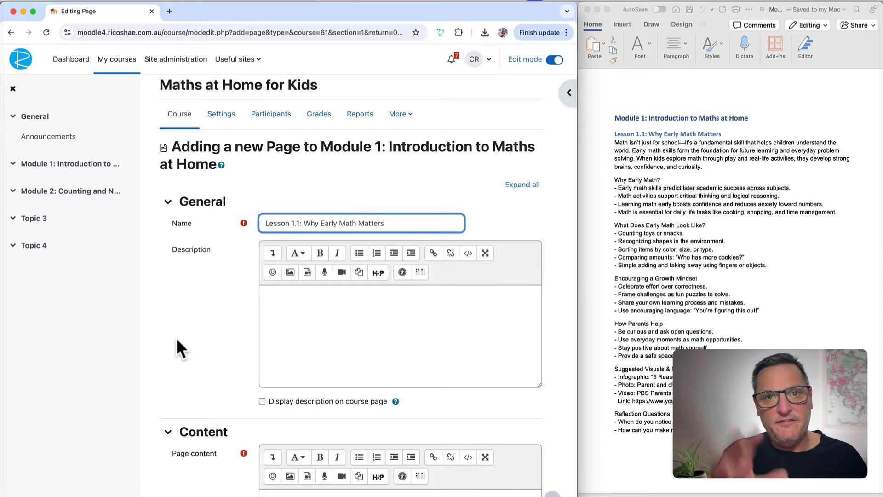
# Copy the Lesson 1.1 body text, from the introduction to the reflection questions, from the Word document and paste it as the page content
pyautogui.scroll(-3, 175, 337)
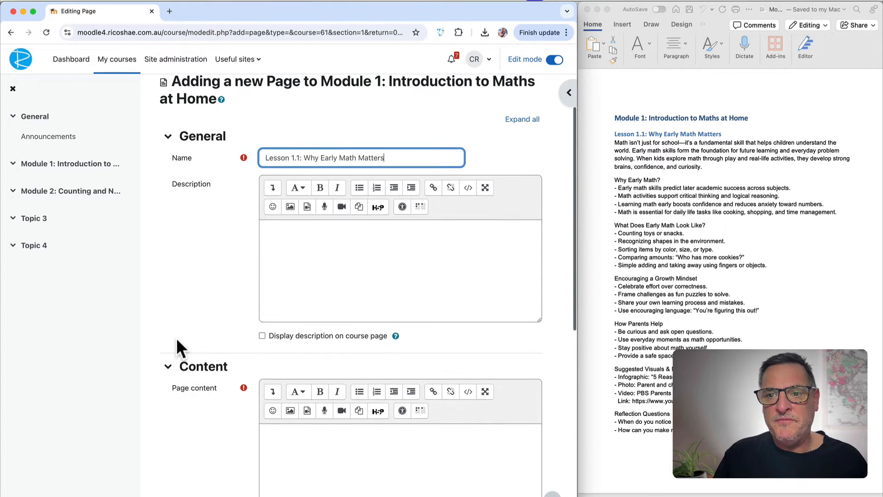
pyautogui.click(619, 146)
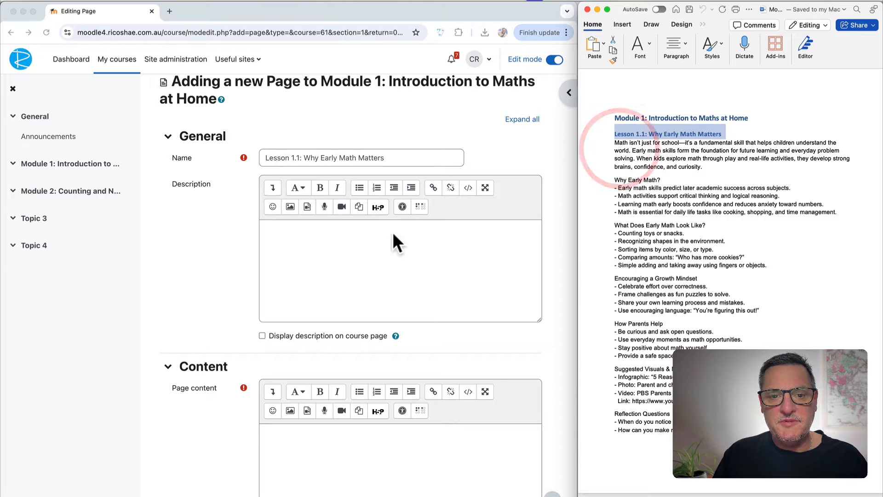
pyautogui.scroll(-5, 234, 299)
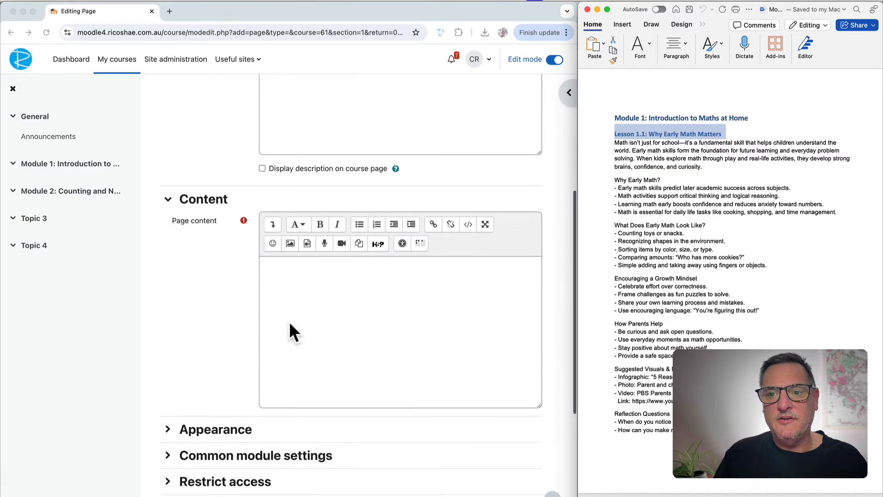
pyautogui.moveTo(615, 143); pyautogui.dragTo(781, 295)
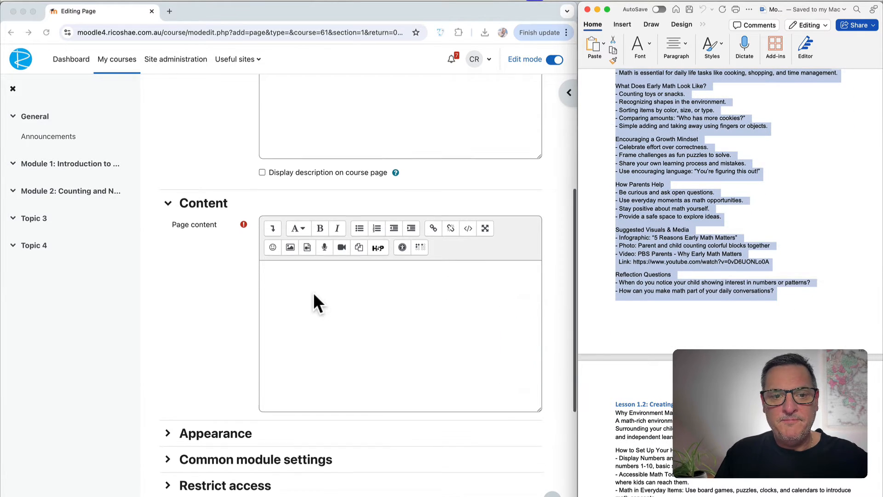
pyautogui.scroll(3, 313, 292)
pyautogui.click(275, 370)
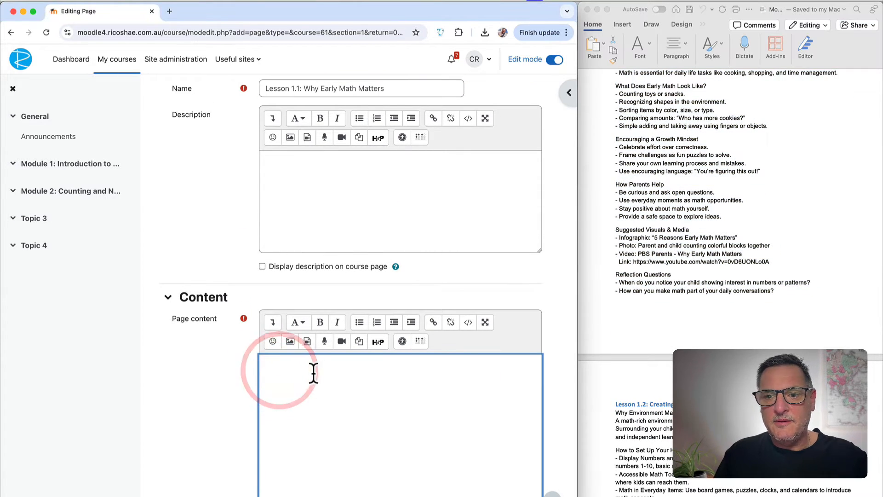
pyautogui.press('cmd+v')
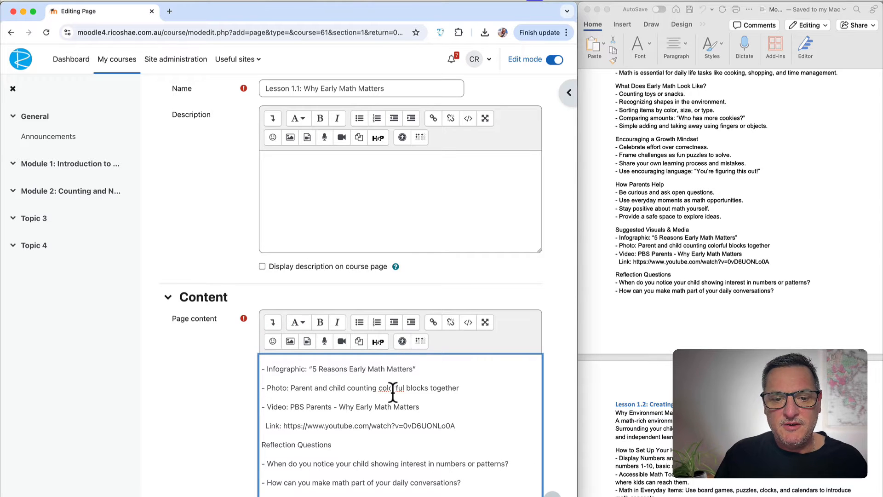
# Enlarge the page content editor vertically and look over the pasted lesson text
pyautogui.scroll(10, 393, 390)
pyautogui.scroll(-5, 143, 373)
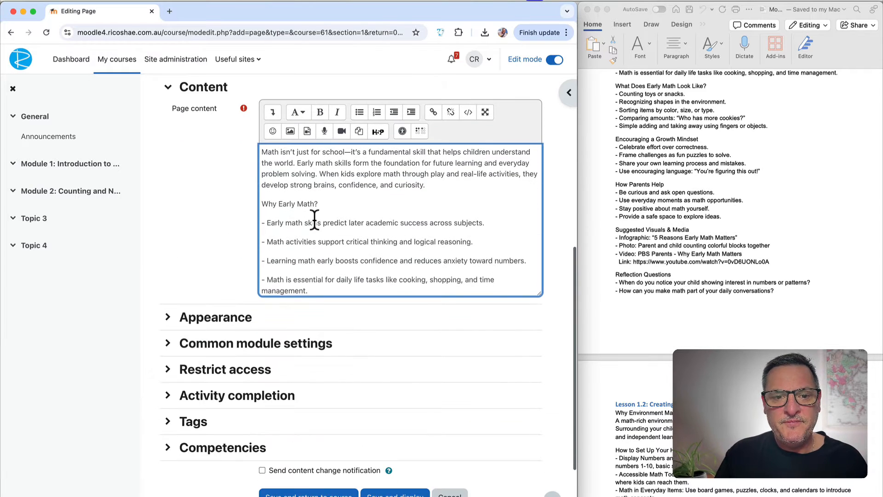
pyautogui.scroll(-2, 314, 220)
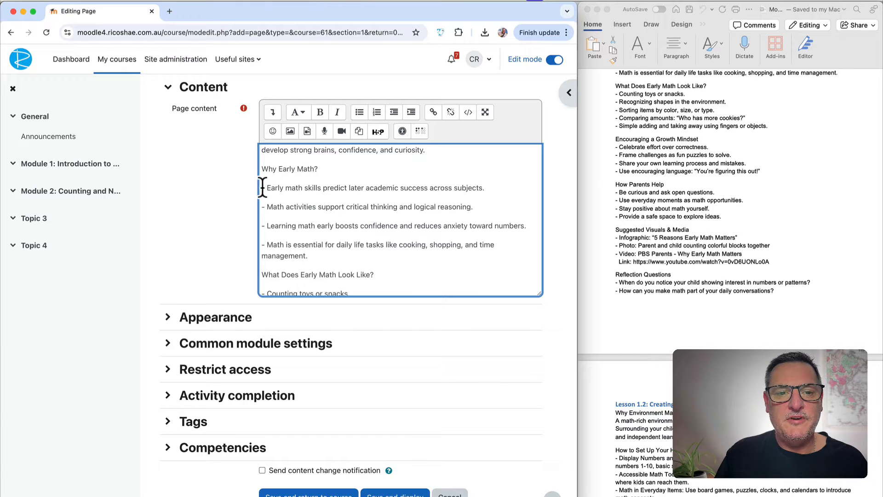
pyautogui.moveTo(539, 294); pyautogui.dragTo(534, 469)
pyautogui.scroll(2, 310, 214)
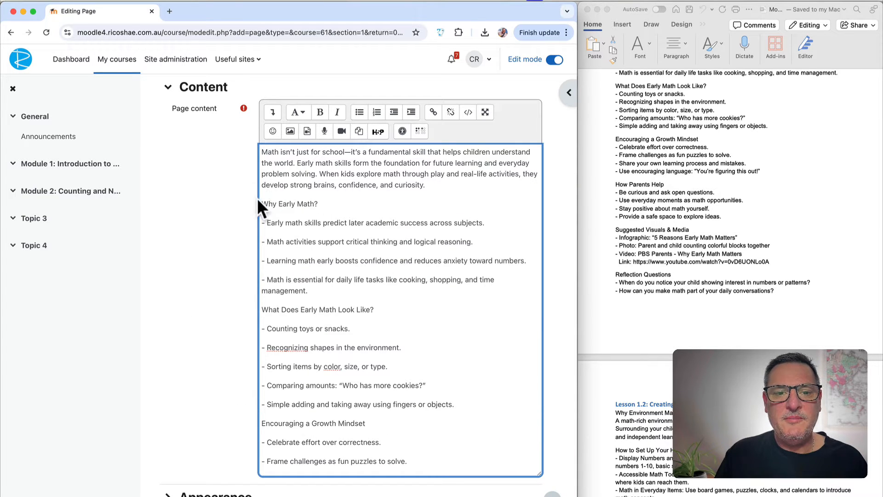
pyautogui.scroll(3, 775, 152)
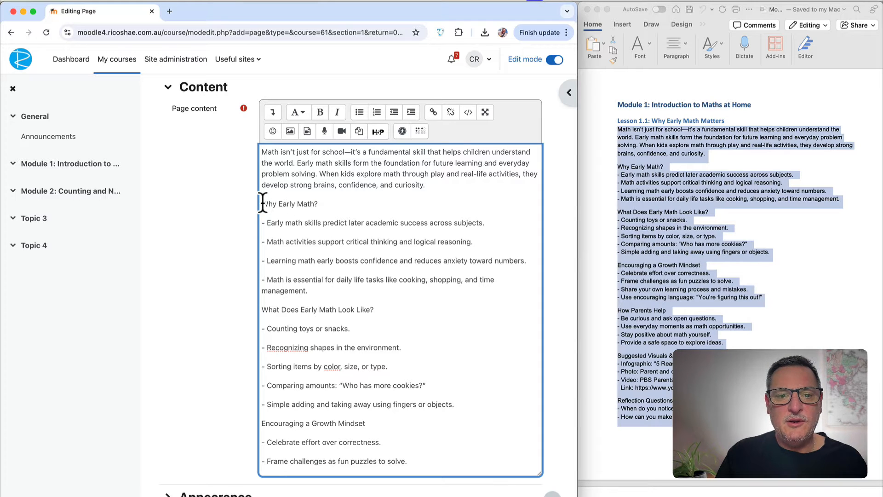
pyautogui.moveTo(262, 203); pyautogui.dragTo(425, 371)
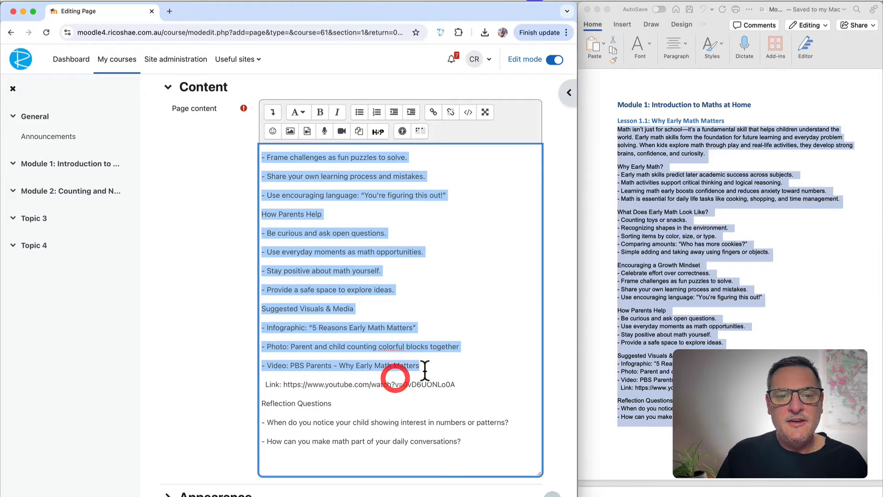
pyautogui.scroll(10, 424, 369)
# Format the lines "Why Early Math?" and "What Does Early Math Look Like?" as Heading (small)
pyautogui.click(286, 203)
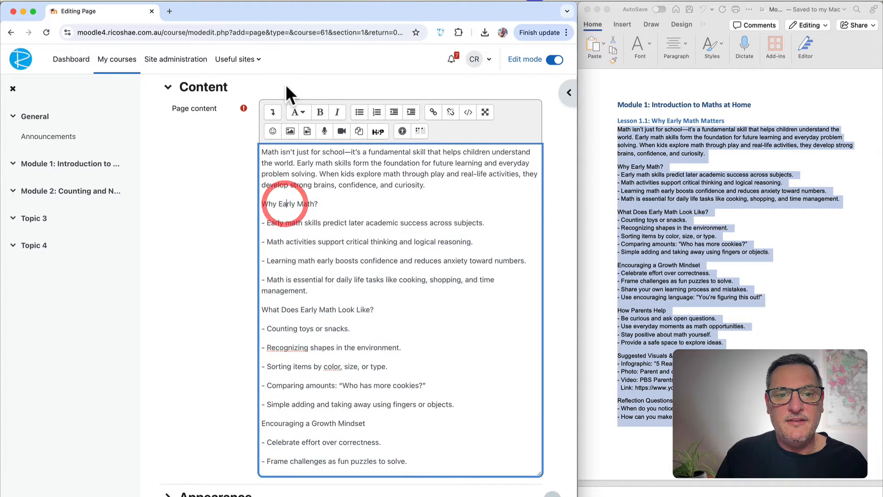
pyautogui.click(296, 113)
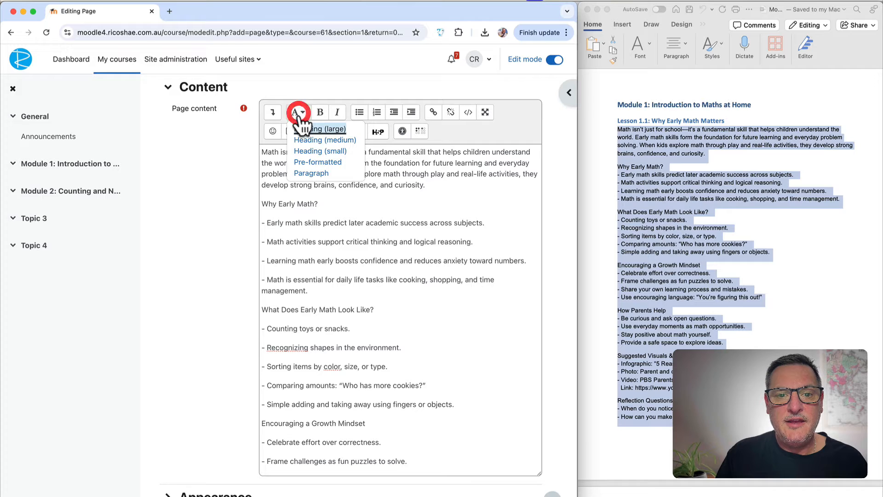
pyautogui.click(307, 152)
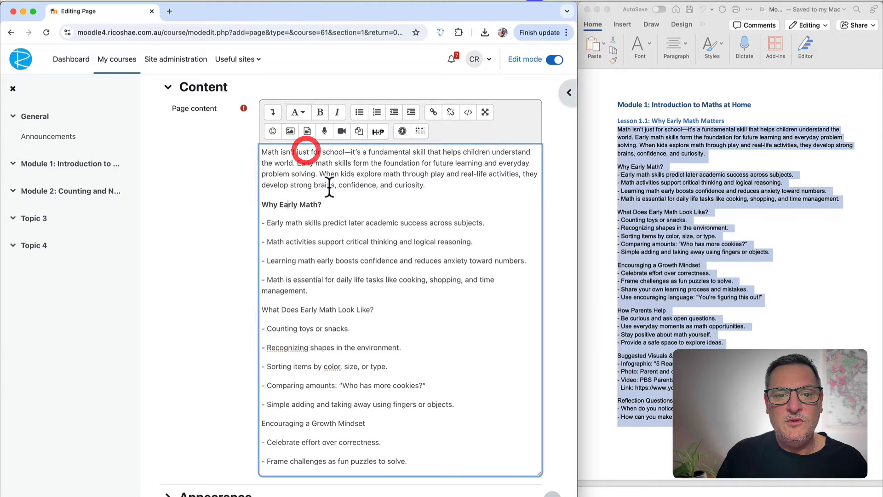
pyautogui.click(283, 308)
pyautogui.click(297, 113)
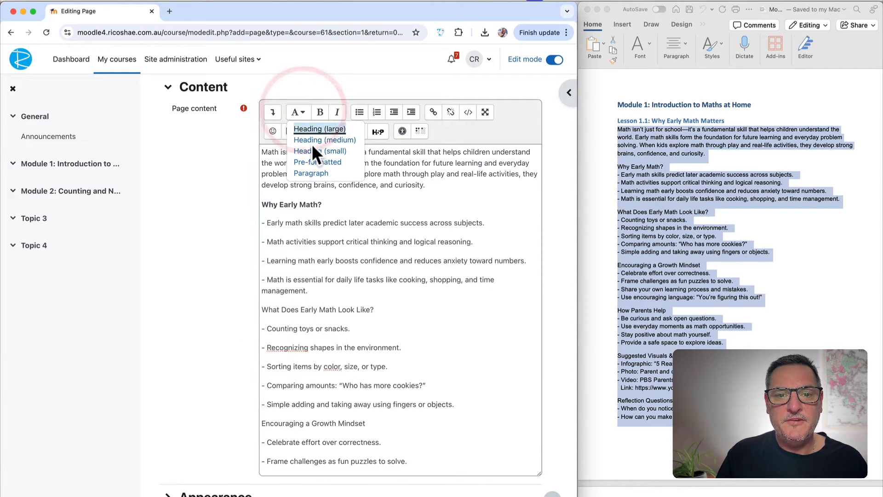
pyautogui.click(313, 147)
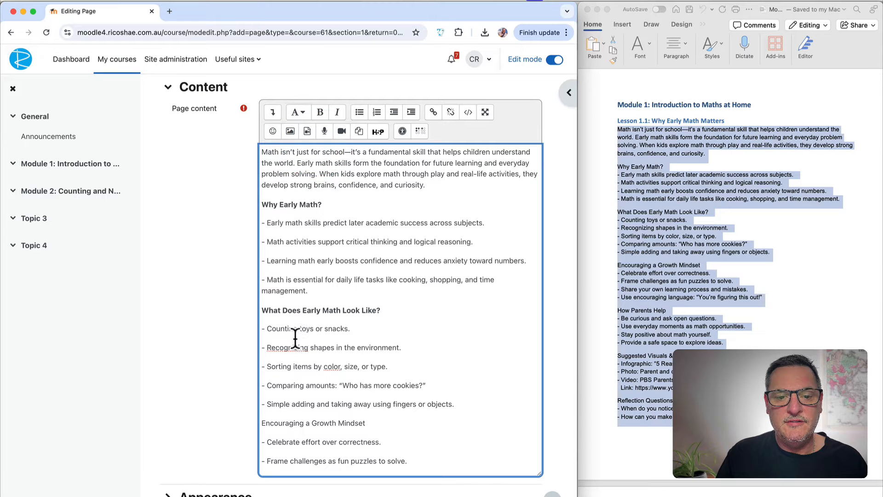
# Format the lines "Encouraging a Growth Mindset" and "How Parents Help" as Heading (small)
pyautogui.scroll(-5, 303, 350)
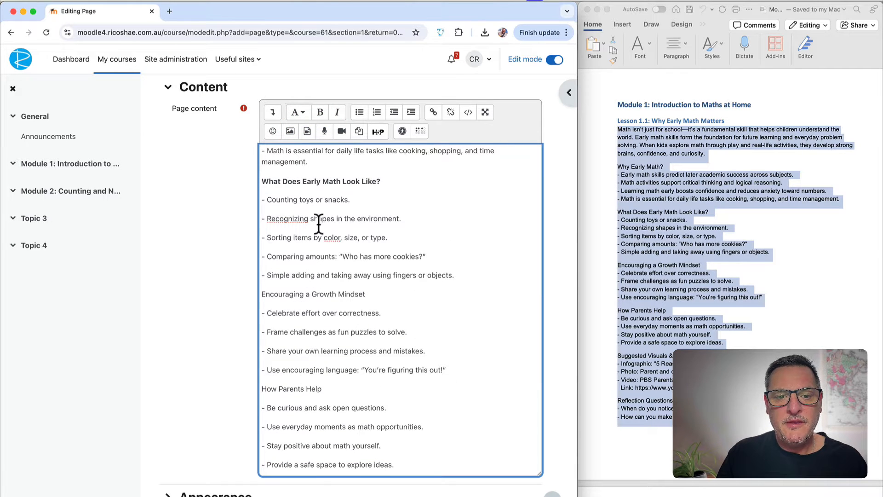
pyautogui.click(306, 293)
pyautogui.click(297, 113)
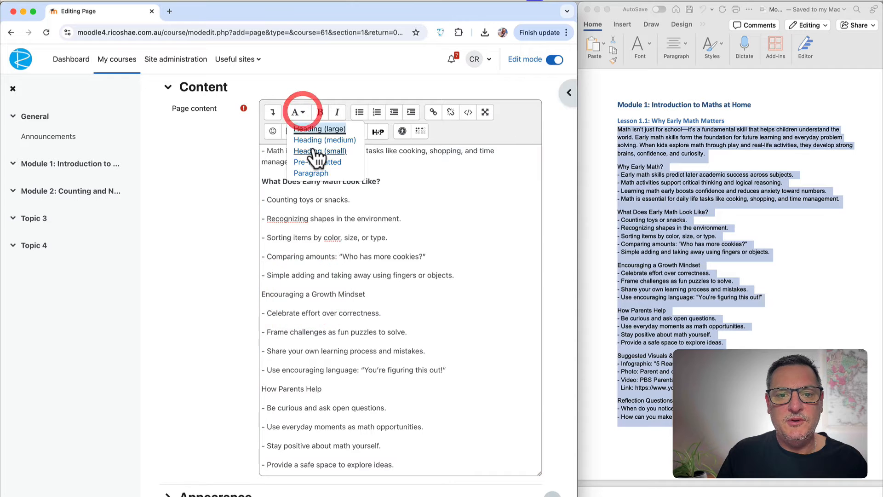
pyautogui.click(313, 154)
pyautogui.scroll(-3, 328, 341)
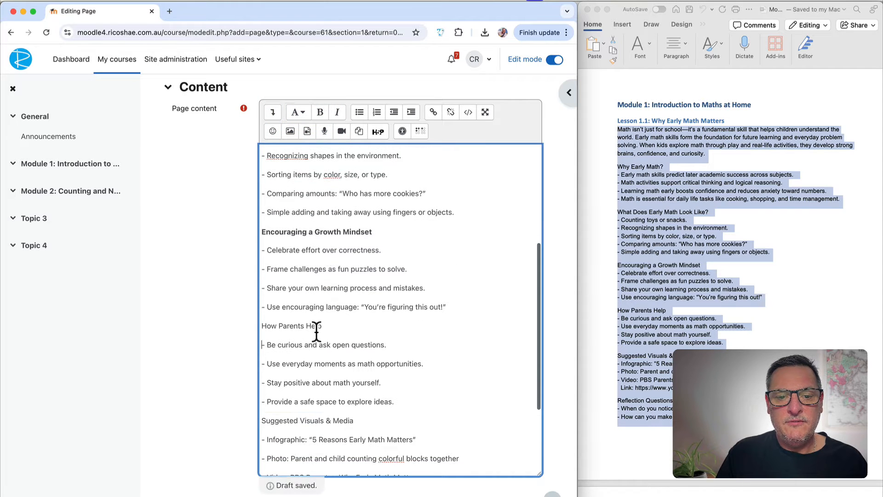
pyautogui.click(316, 331)
pyautogui.click(288, 326)
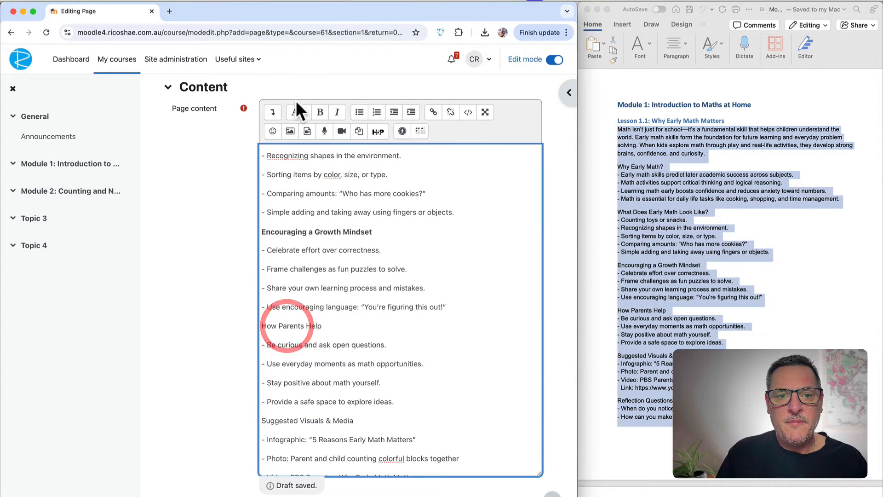
pyautogui.click(298, 111)
pyautogui.click(318, 152)
# Format the line "Suggested Visuals & Media" as Heading (small)
pyautogui.scroll(-4, 342, 349)
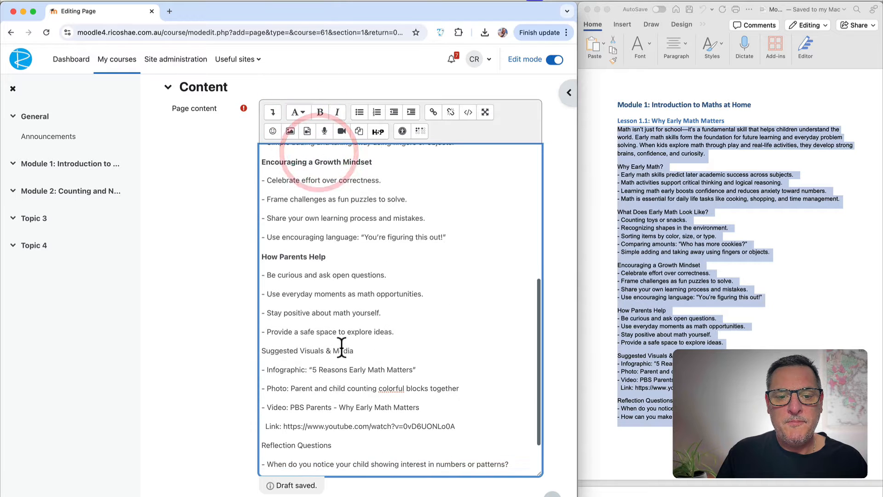
pyautogui.click(326, 339)
pyautogui.click(303, 115)
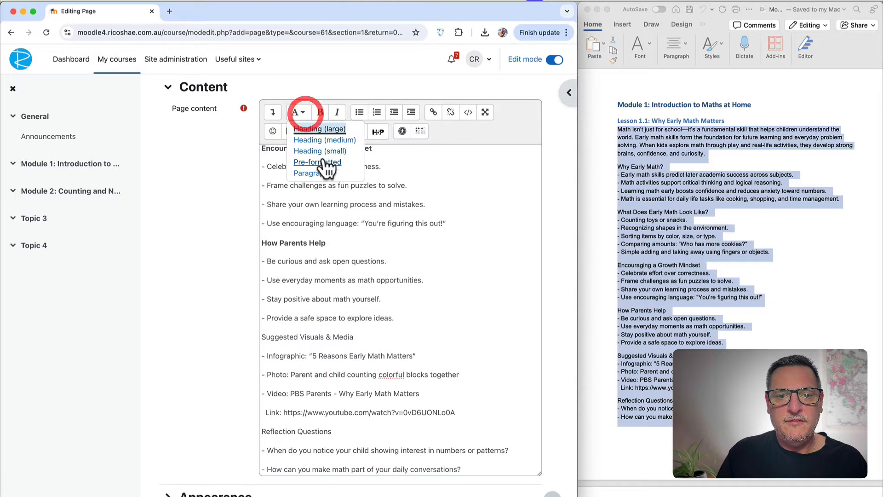
pyautogui.click(318, 152)
pyautogui.scroll(-1, 318, 331)
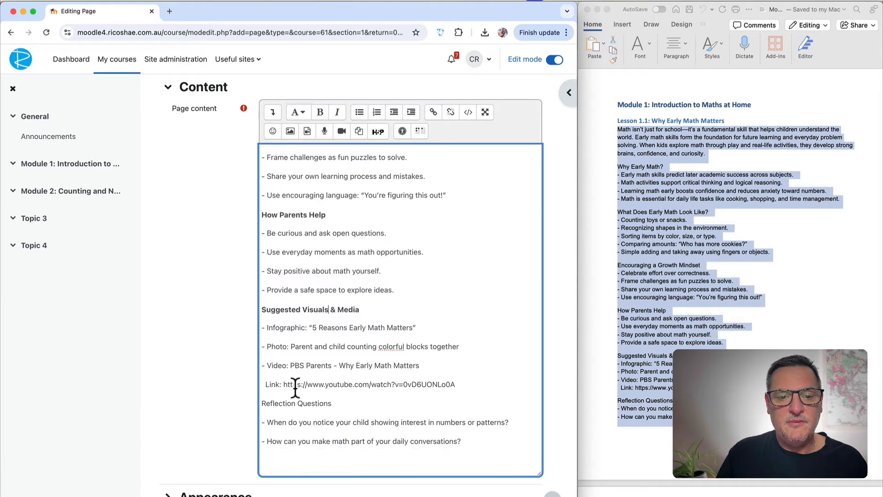
# Turn the dashed lines under "Why Early Math?" and "What Does Early Math Look Like?" into bulleted lists
pyautogui.scroll(15, 327, 282)
pyautogui.scroll(-1, 329, 282)
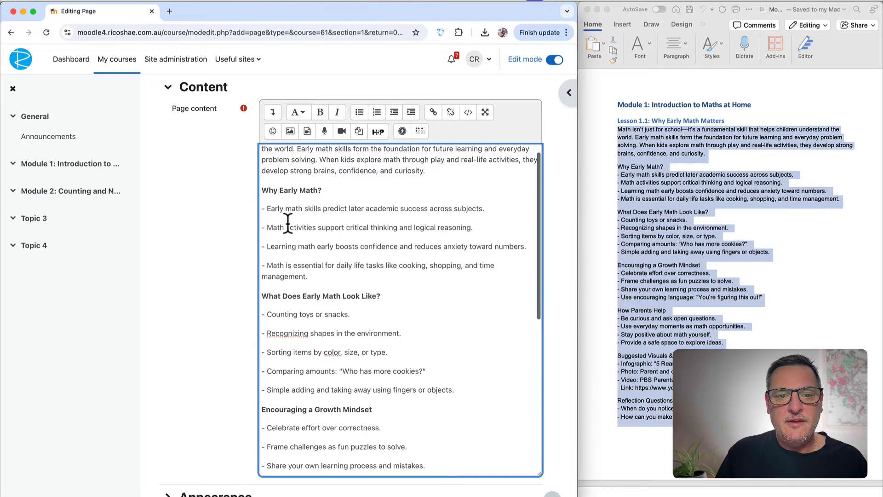
pyautogui.moveTo(270, 214); pyautogui.dragTo(291, 265)
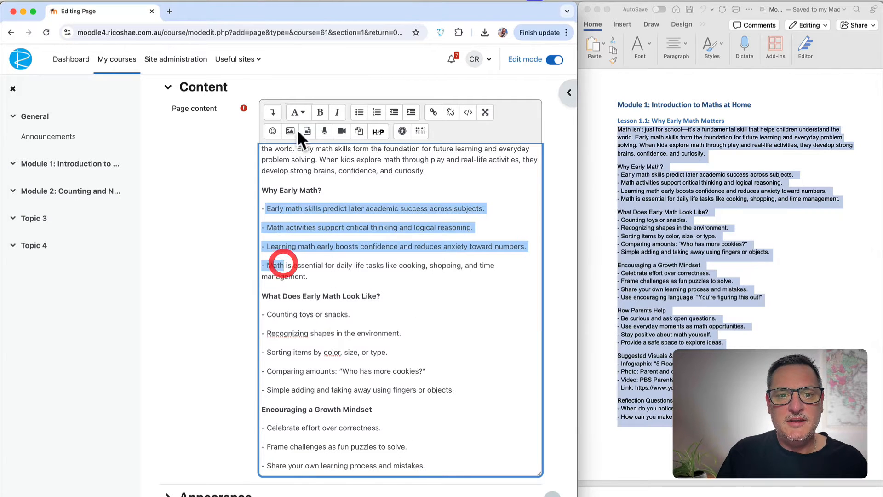
pyautogui.click(360, 113)
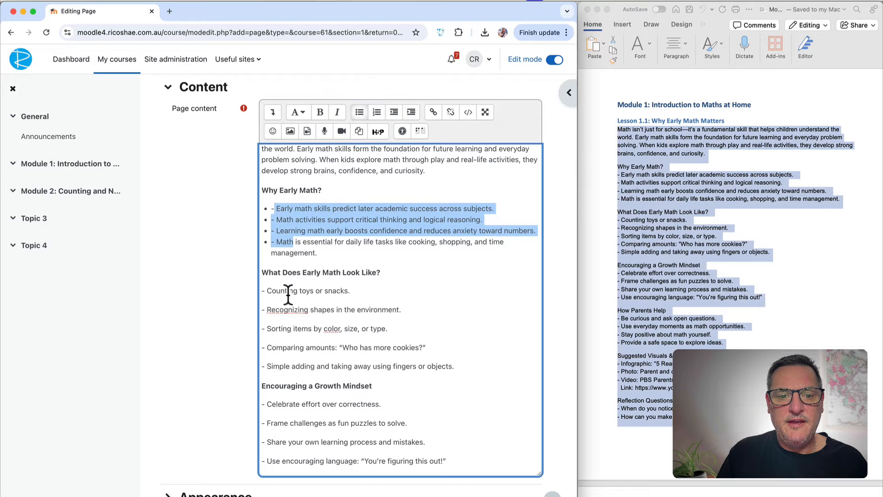
pyautogui.moveTo(264, 288); pyautogui.dragTo(304, 366)
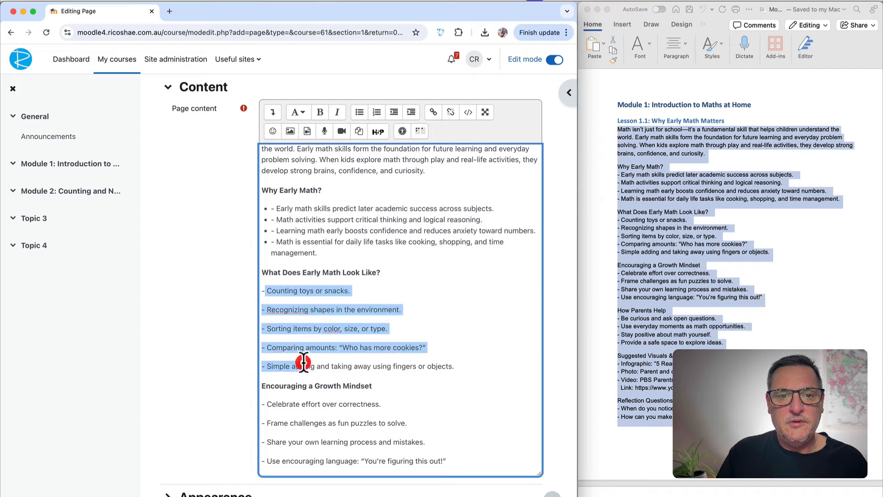
pyautogui.click(360, 113)
# Turn the dashed lines under "Encouraging a Growth Mindset" and "How Parents Help" into bulleted lists
pyautogui.scroll(-1, 322, 253)
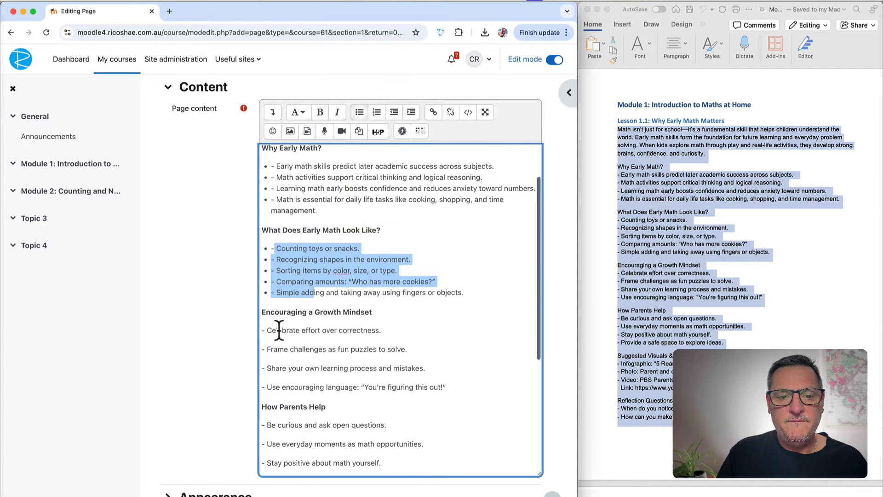
pyautogui.click(267, 330)
pyautogui.moveTo(267, 331); pyautogui.dragTo(307, 386)
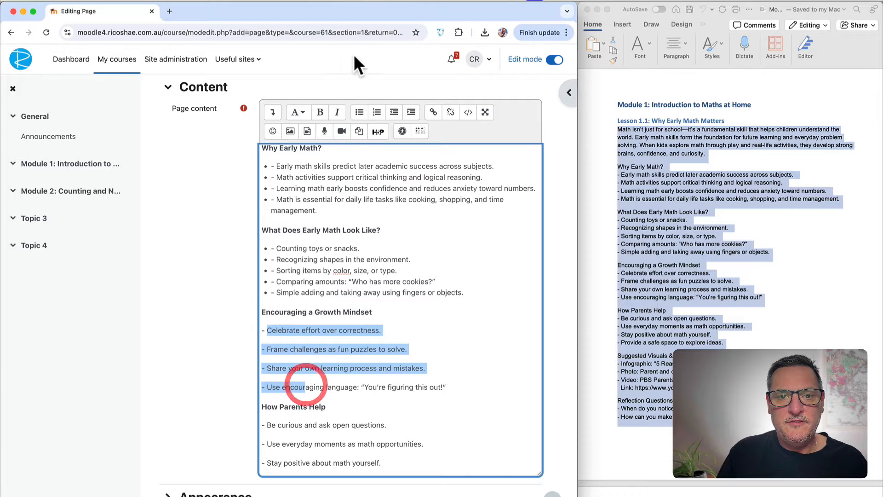
pyautogui.click(359, 113)
pyautogui.scroll(-3, 353, 301)
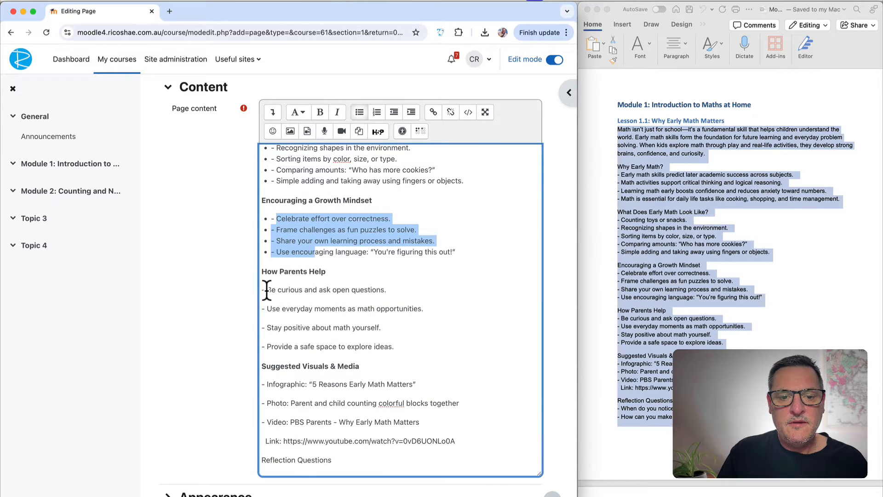
pyautogui.moveTo(267, 289); pyautogui.dragTo(320, 342)
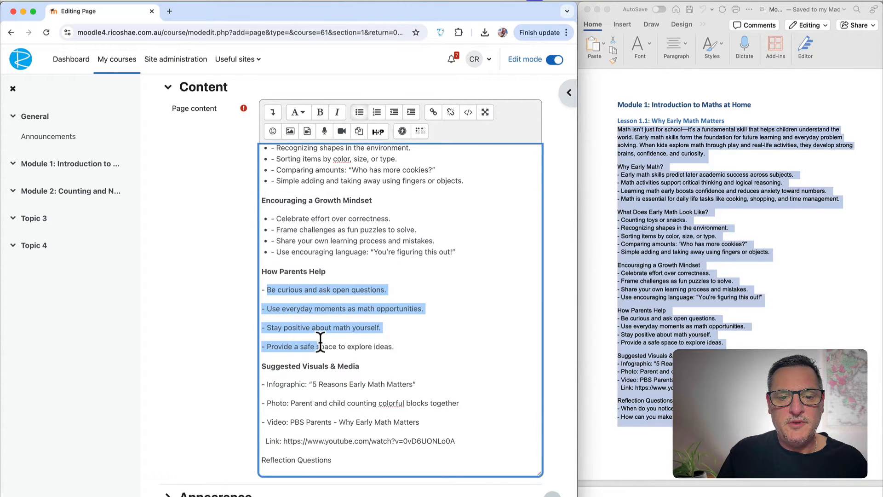
pyautogui.click(359, 112)
# Insert blank lines between the "How Parents Help" list and the "Suggested Visuals & Media" heading
pyautogui.scroll(-1, 330, 280)
pyautogui.moveTo(266, 328); pyautogui.dragTo(295, 365)
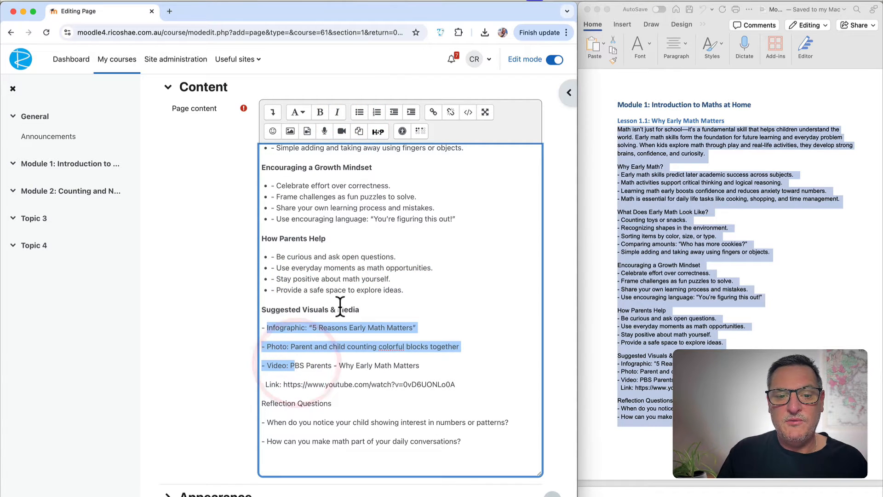
pyautogui.click(299, 342)
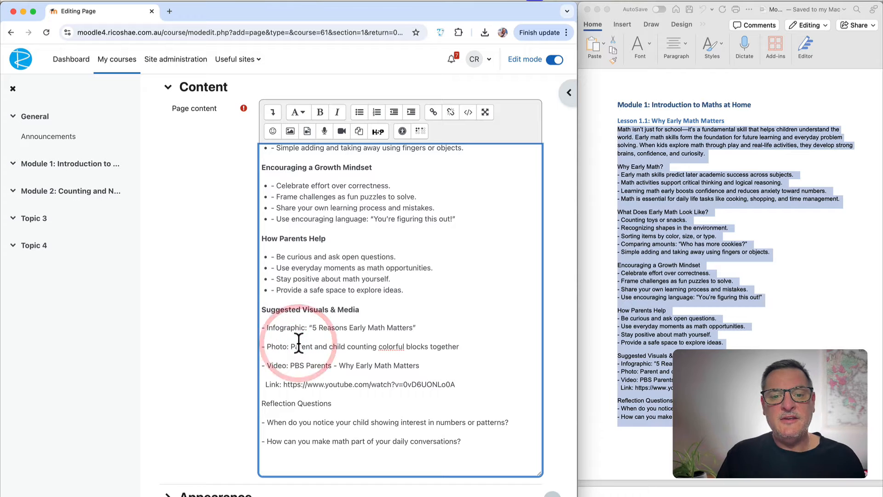
pyautogui.click(409, 292)
pyautogui.press('Return')
pyautogui.press('Return')
pyautogui.press('Return')
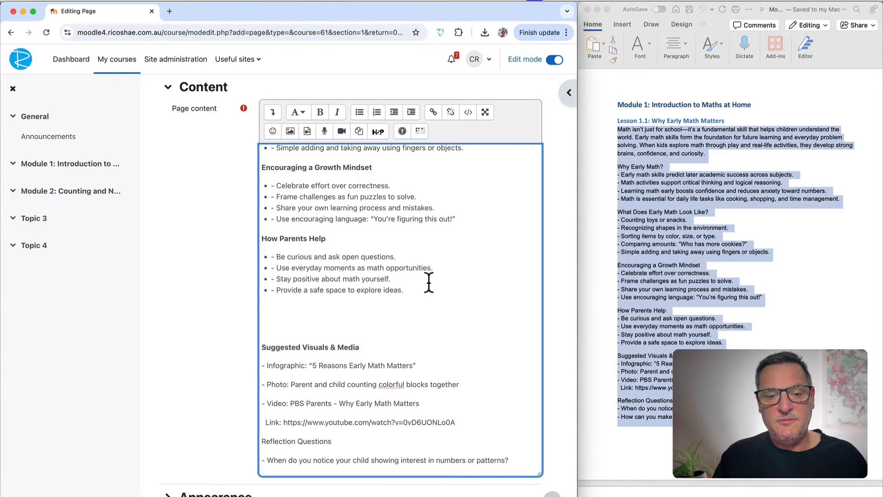
pyautogui.scroll(-2, 432, 292)
pyautogui.scroll(10, 435, 299)
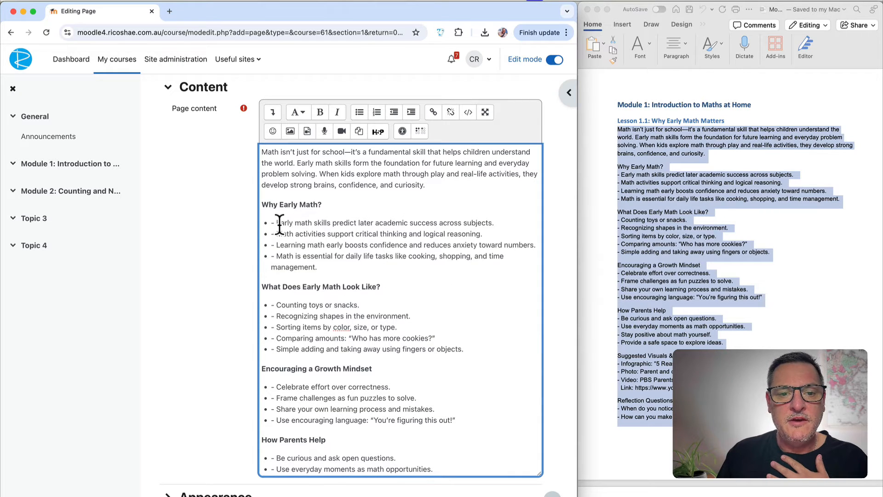
# Remove the leading dashes from the four bullet points under "Why Early Math?"
pyautogui.click(272, 223)
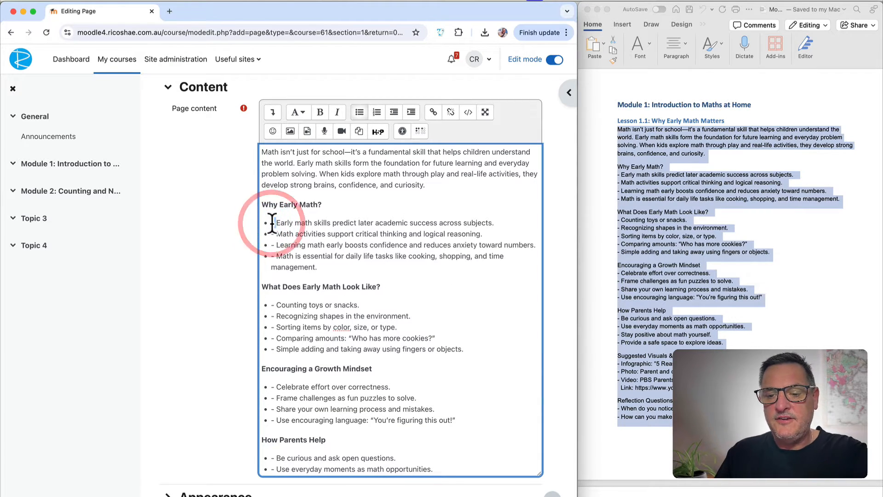
pyautogui.press('Delete')
pyautogui.press('Delete')
pyautogui.press('BackSpace')
pyautogui.press('BackSpace')
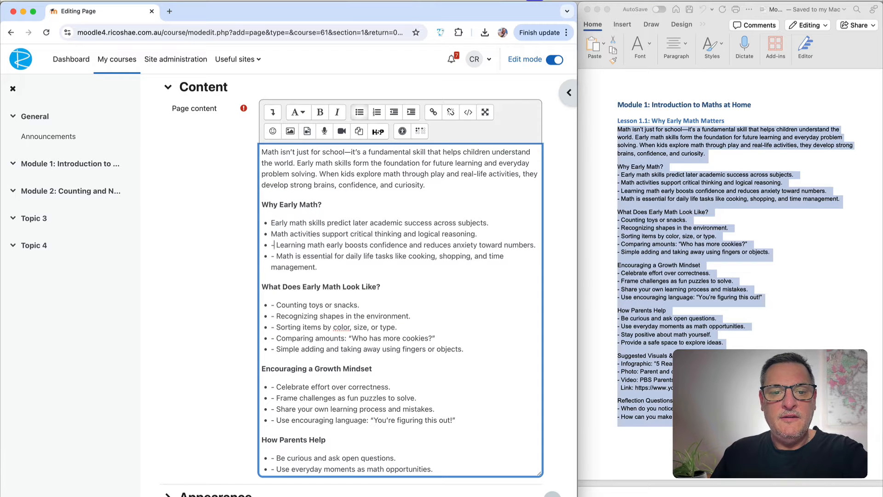
pyautogui.press('Down')
pyautogui.press('Delete')
pyautogui.press('Delete')
pyautogui.press('Down')
pyautogui.press('Delete')
pyautogui.press('Delete')
# Remove the leading dashes from the five bullet points under "What Does Early Math Look Like?"
pyautogui.press('Down')
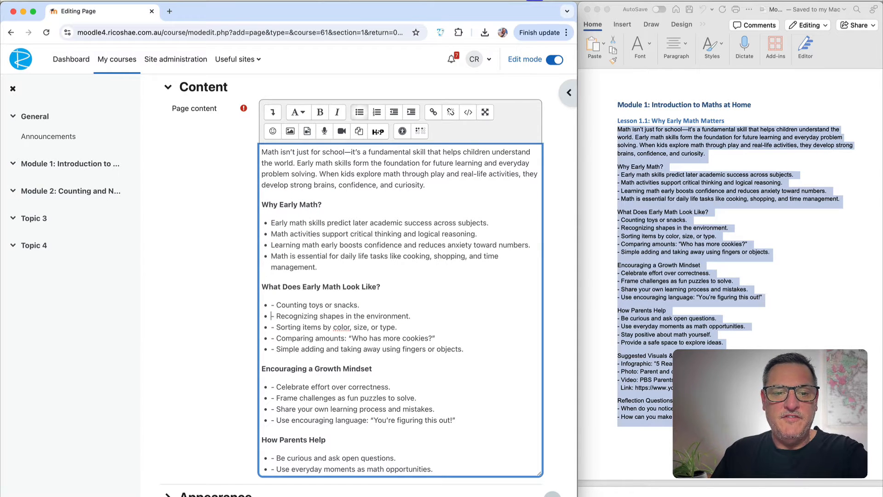
pyautogui.press('BackSpace')
pyautogui.press('BackSpace')
pyautogui.press('Down')
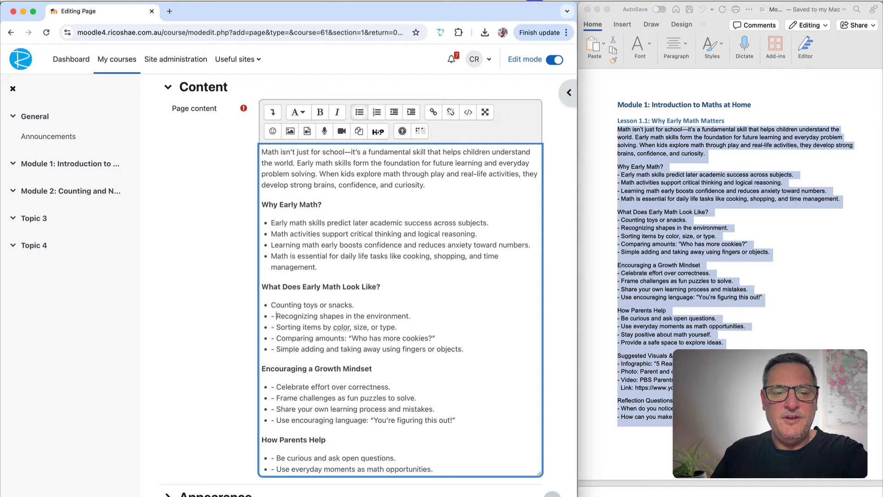
pyautogui.press('BackSpace')
pyautogui.press('BackSpace')
pyautogui.press('Down')
pyautogui.press('BackSpace')
pyautogui.press('BackSpace')
pyautogui.press('Down')
pyautogui.press('BackSpace')
pyautogui.press('BackSpace')
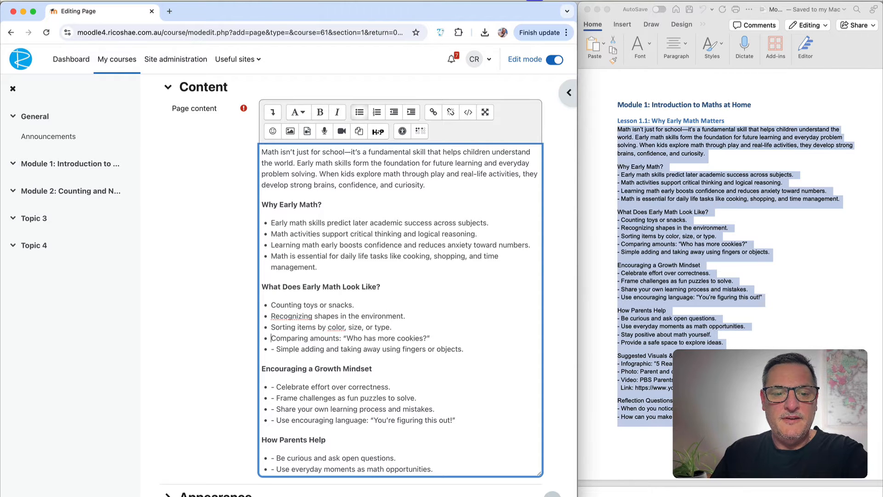
pyautogui.press('BackSpace')
pyautogui.press('BackSpace')
# Remove the leading dashes from the four bullet points under "Encouraging a Growth Mindset"
pyautogui.press('Down')
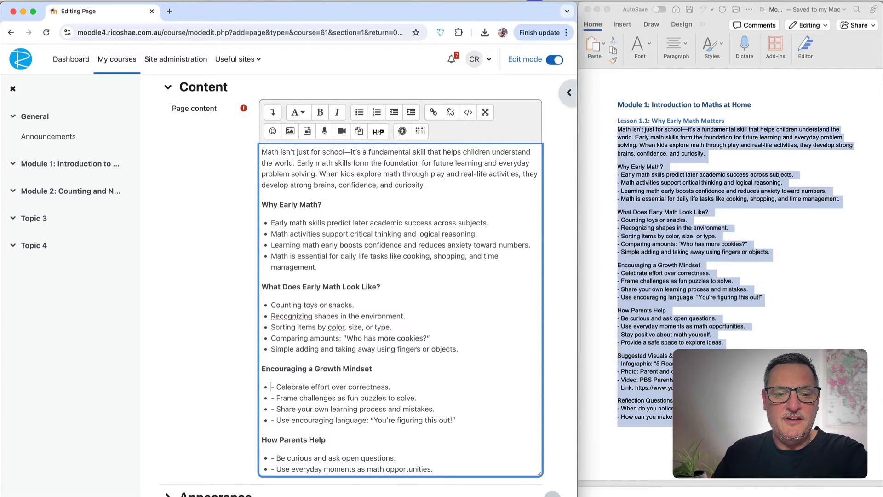
pyautogui.press('BackSpace')
pyautogui.press('BackSpace')
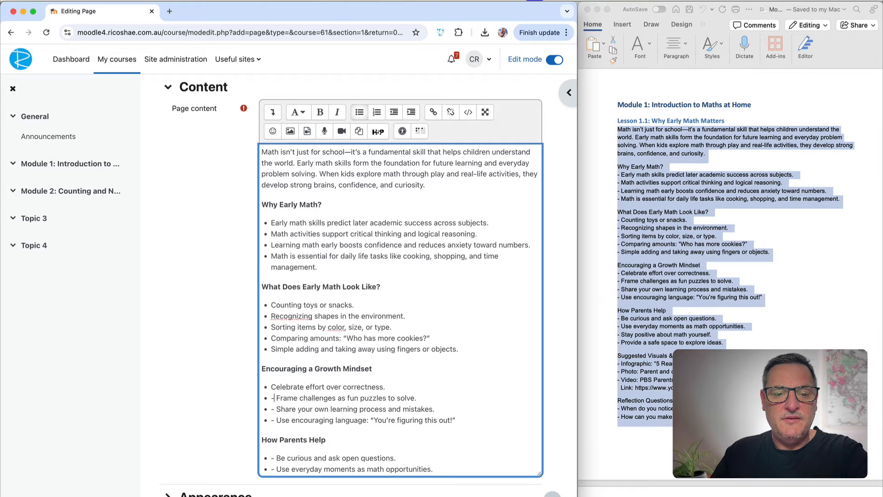
pyautogui.press('Down')
pyautogui.press('BackSpace')
pyautogui.press('BackSpace')
pyautogui.press('BackSpace')
pyautogui.press('BackSpace')
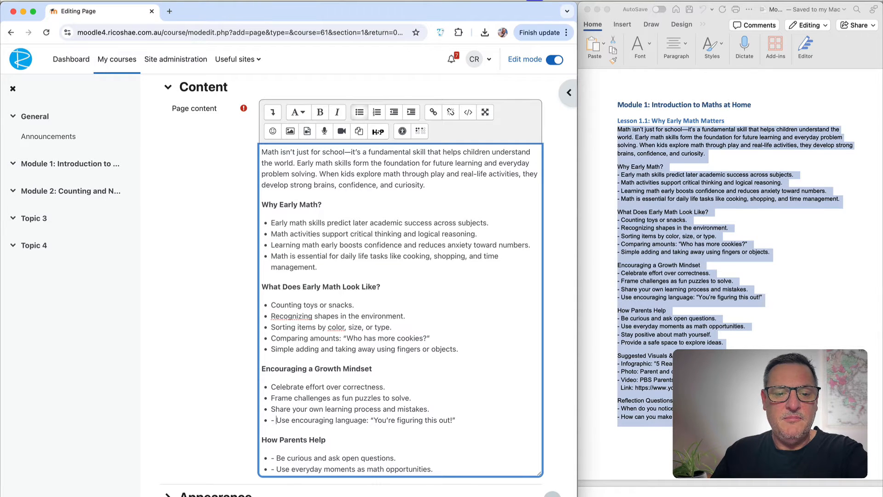
pyautogui.press('BackSpace')
pyautogui.press('BackSpace')
# Remove the leading dashes from the four bullet points under "How Parents Help"
pyautogui.scroll(-5, 273, 223)
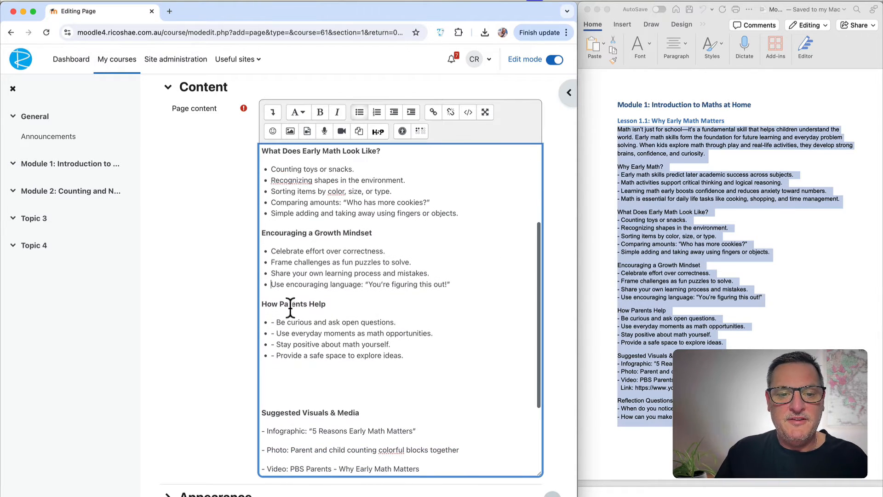
pyautogui.click(276, 322)
pyautogui.press('BackSpace')
pyautogui.press('BackSpace')
pyautogui.press('Down')
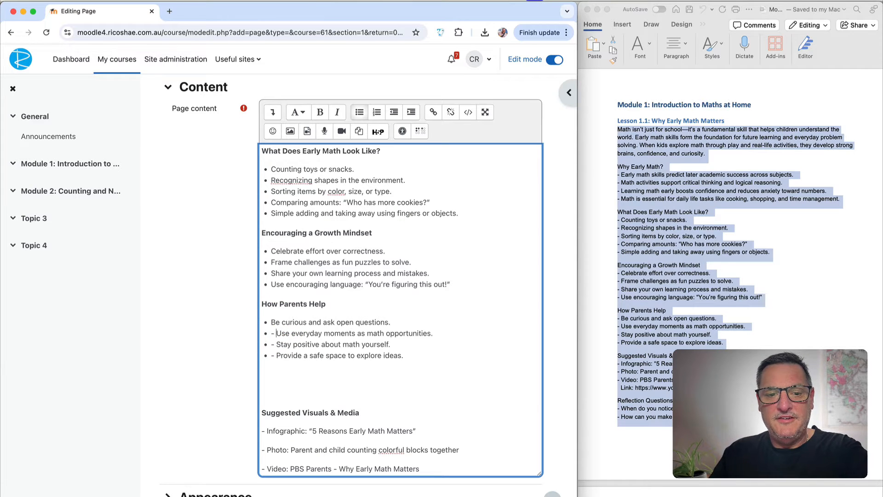
pyautogui.press('BackSpace')
pyautogui.press('BackSpace')
pyautogui.press('Down')
pyautogui.press('BackSpace')
pyautogui.press('BackSpace')
pyautogui.press('Down')
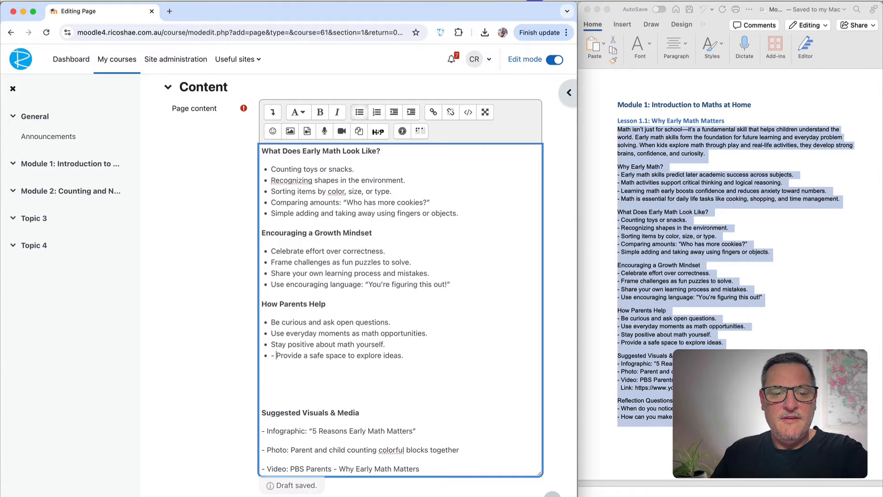
pyautogui.press('BackSpace')
pyautogui.press('BackSpace')
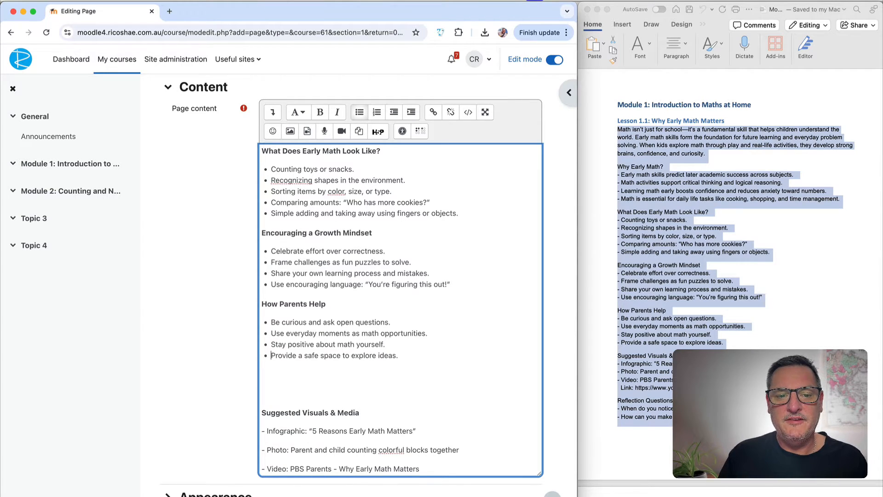
# Examine the page content's HTML source for empty paragraphs and inline font-size styling
pyautogui.click(397, 271)
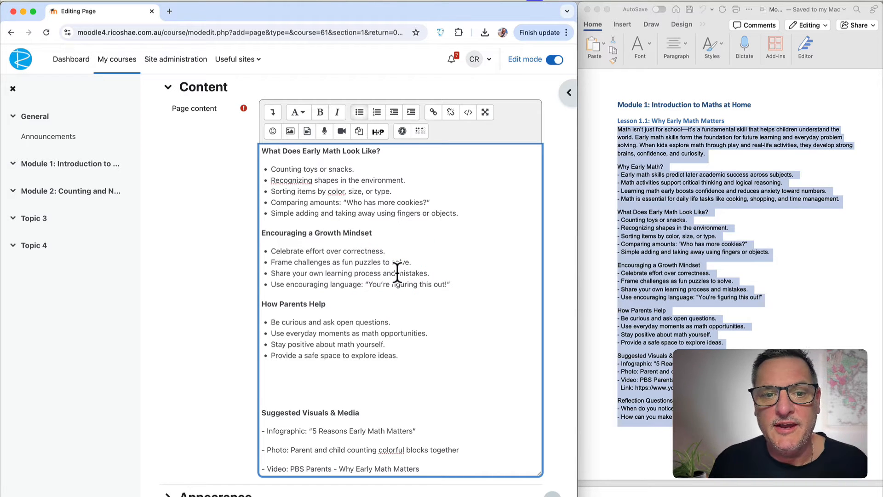
pyautogui.click(469, 112)
pyautogui.scroll(-11, 409, 270)
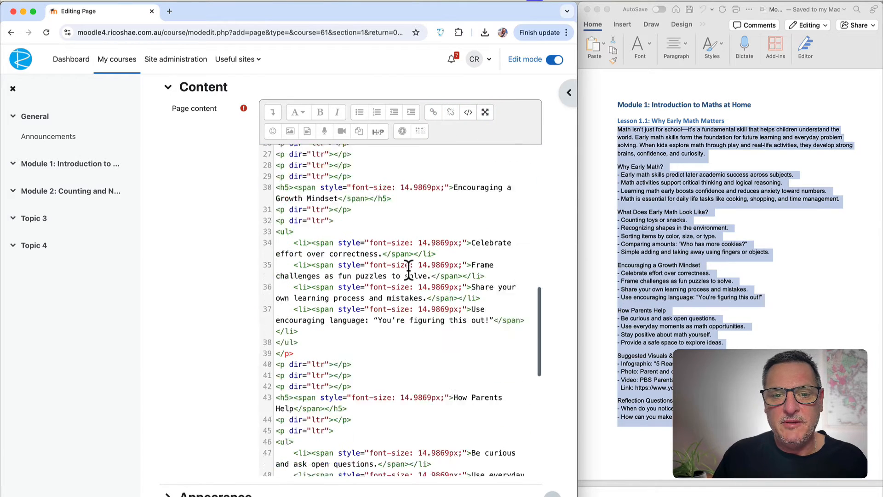
pyautogui.scroll(6, 408, 270)
# Open the page content in Sublime Text through GhostText and clean its HTML, removing the dir attributes and empty paragraphs
pyautogui.click(472, 257)
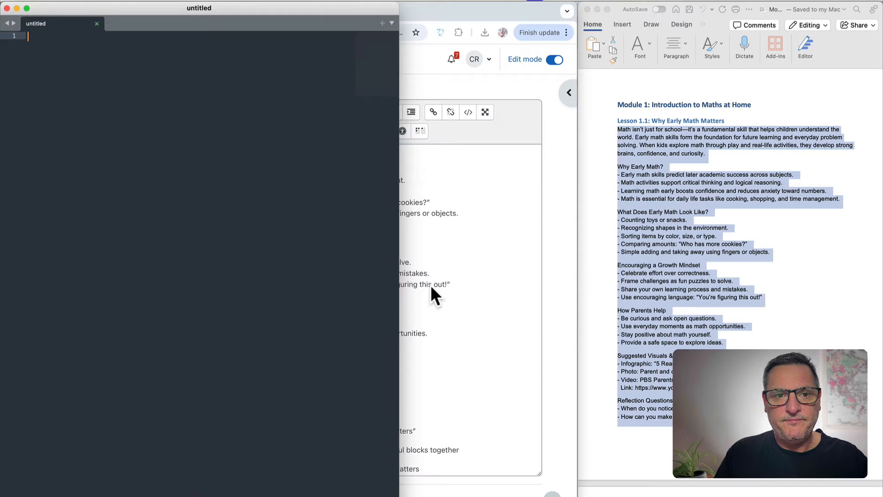
pyautogui.click(431, 274)
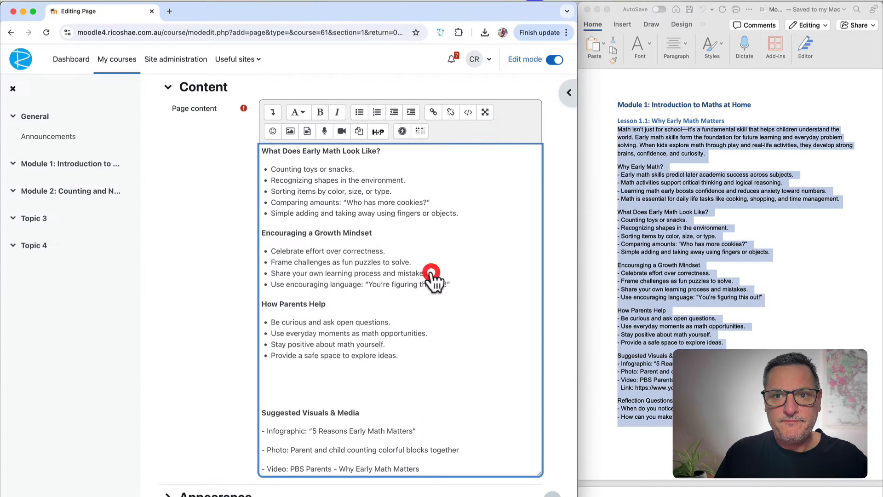
pyautogui.click(440, 31)
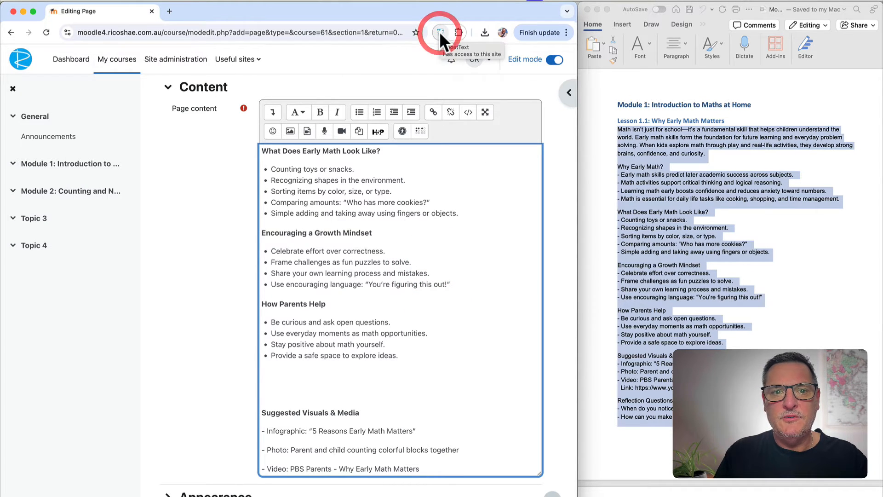
pyautogui.click(258, 123)
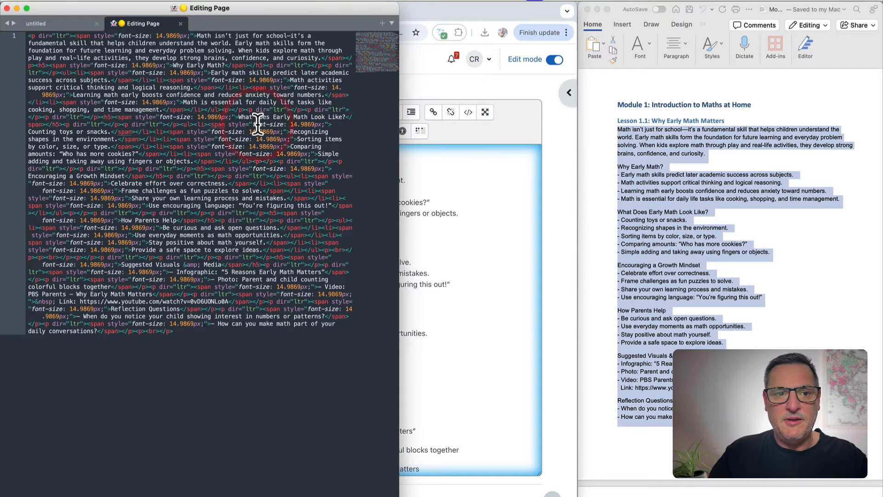
pyautogui.press('super+shift+h')
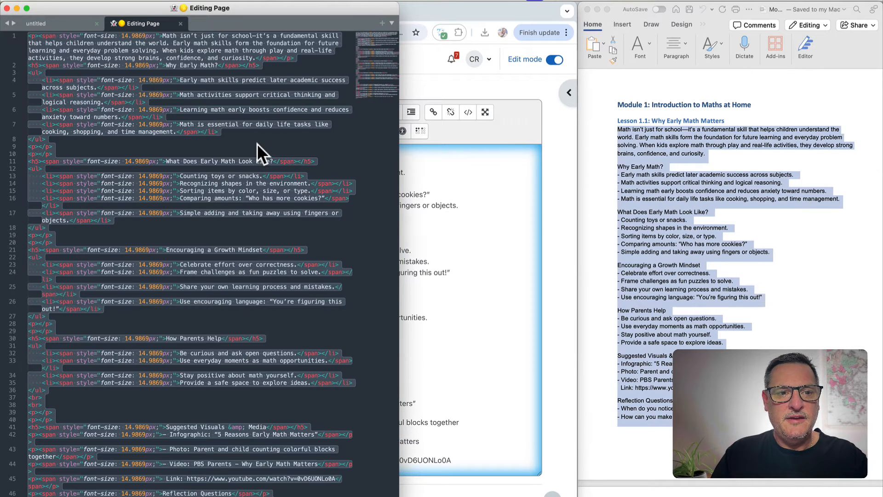
pyautogui.press('super+shift+h')
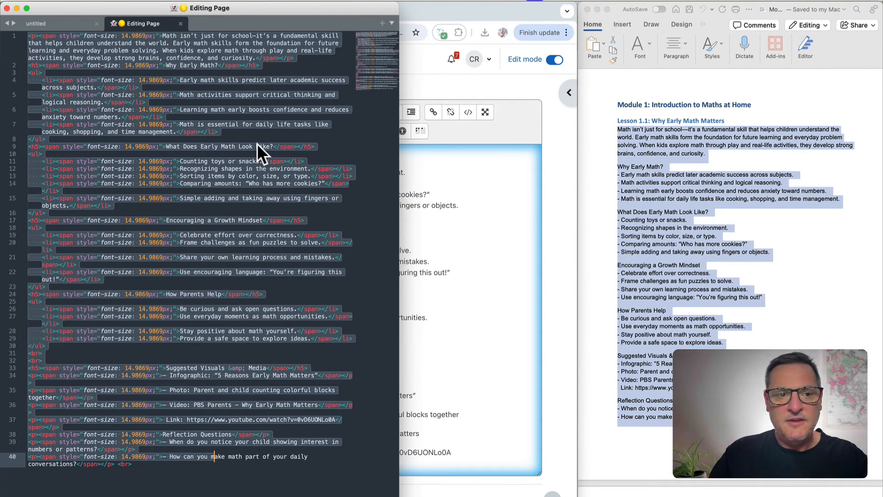
pyautogui.click(205, 183)
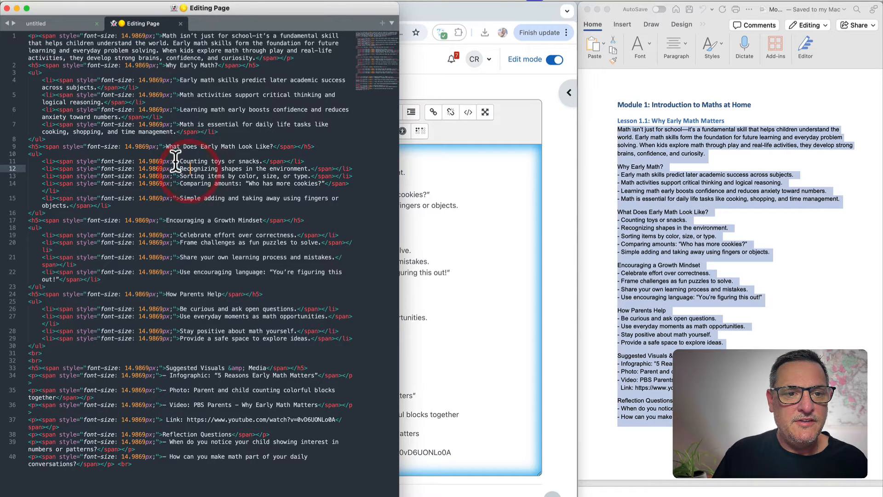
# Replace every style="font-size: 14.9869px;" attribute in the HTML with nothing and rerun the HTML cleaning
pyautogui.moveTo(175, 162); pyautogui.dragTo(73, 162)
pyautogui.press('super+c')
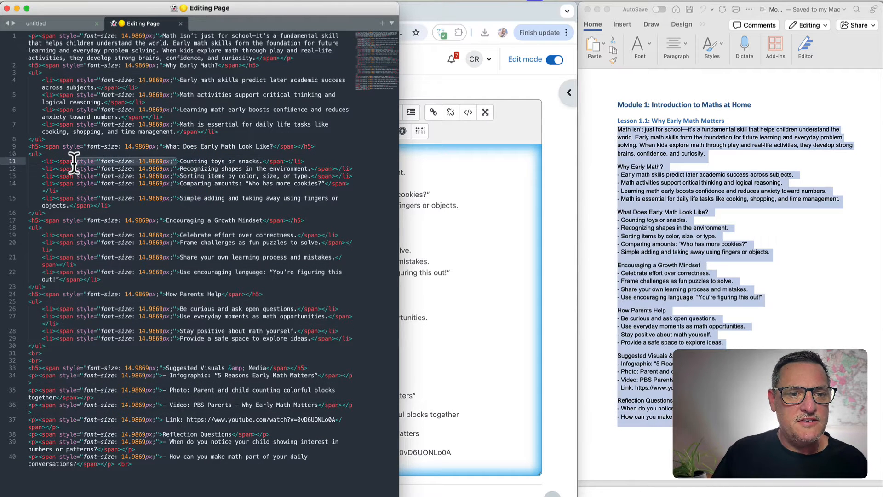
pyautogui.press('super+shift+f')
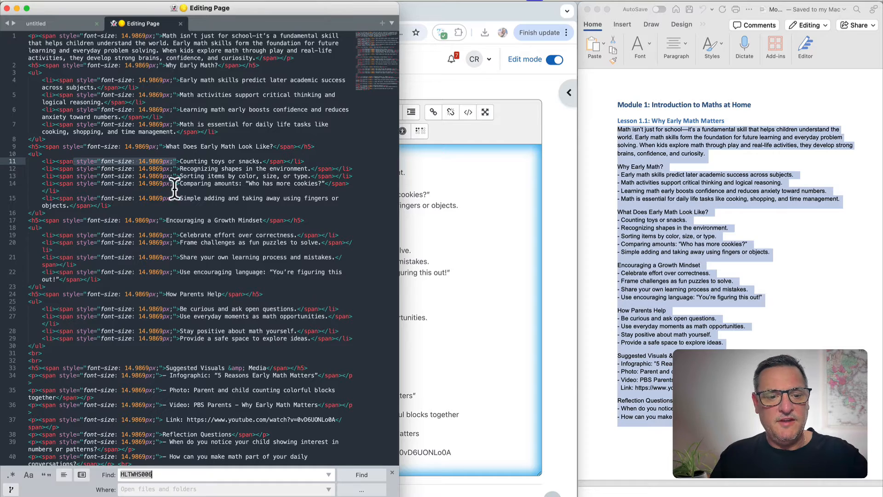
pyautogui.press('super+v')
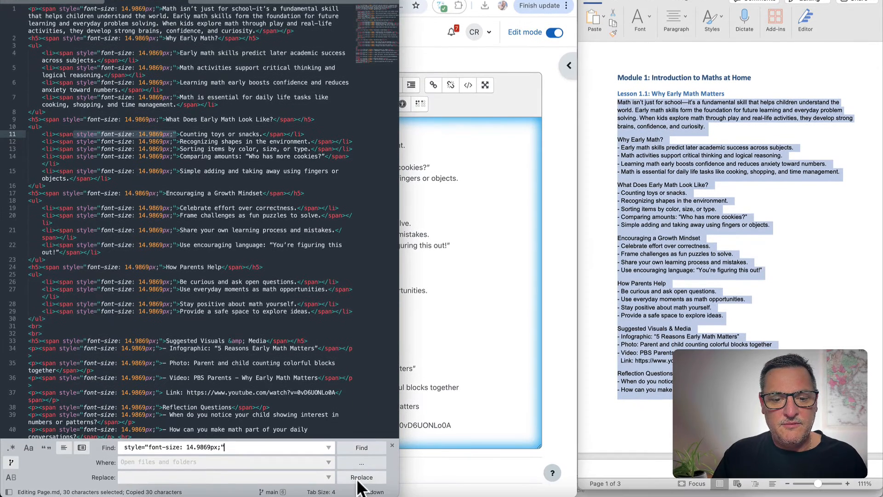
pyautogui.click(358, 481)
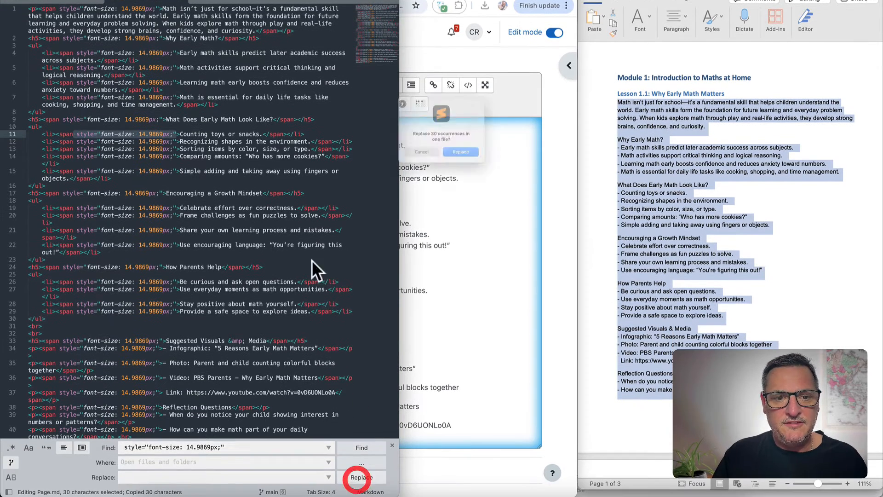
pyautogui.click(465, 161)
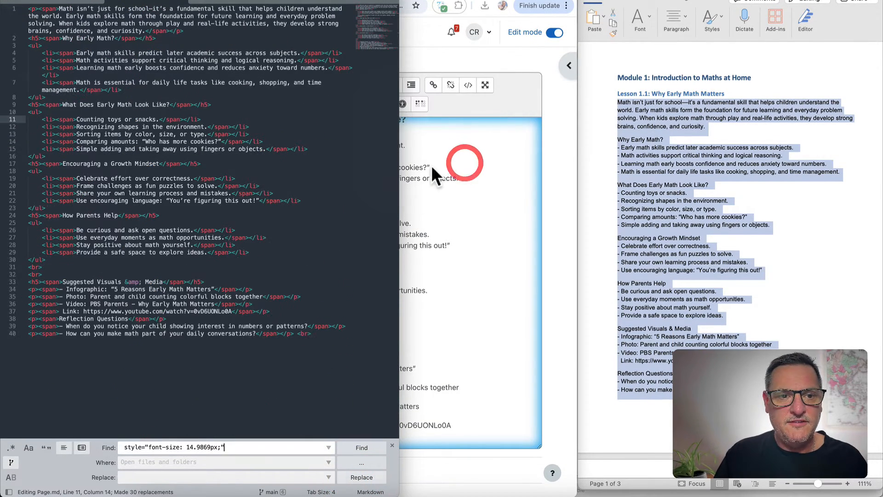
pyautogui.click(309, 119)
pyautogui.press('super+a')
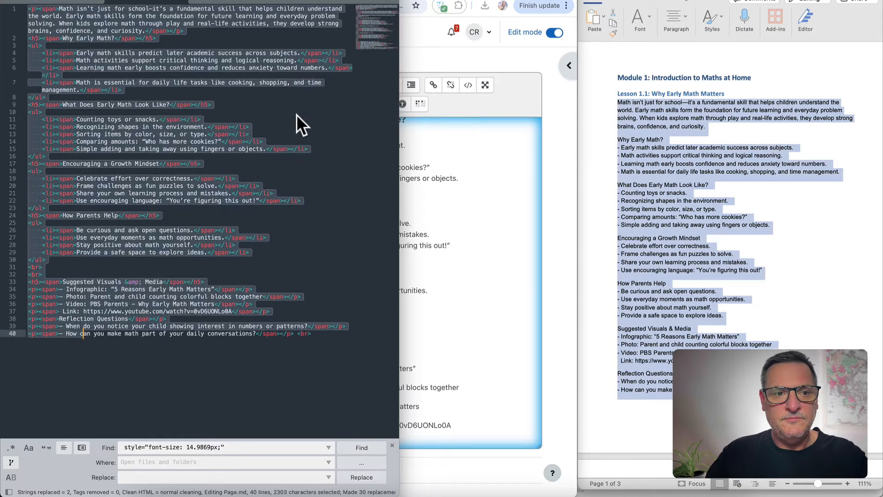
pyautogui.click(296, 124)
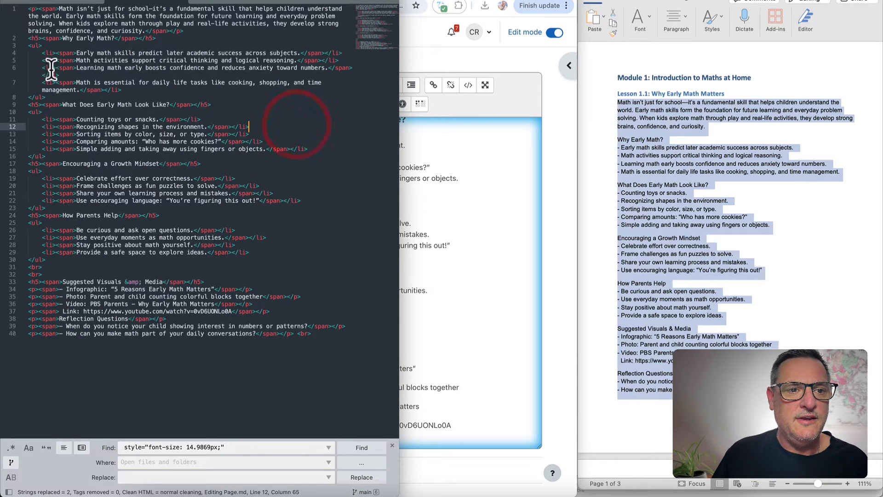
# Delete all opening <span> tags from the HTML by replacing them with nothing
pyautogui.moveTo(60, 53); pyautogui.dragTo(77, 53)
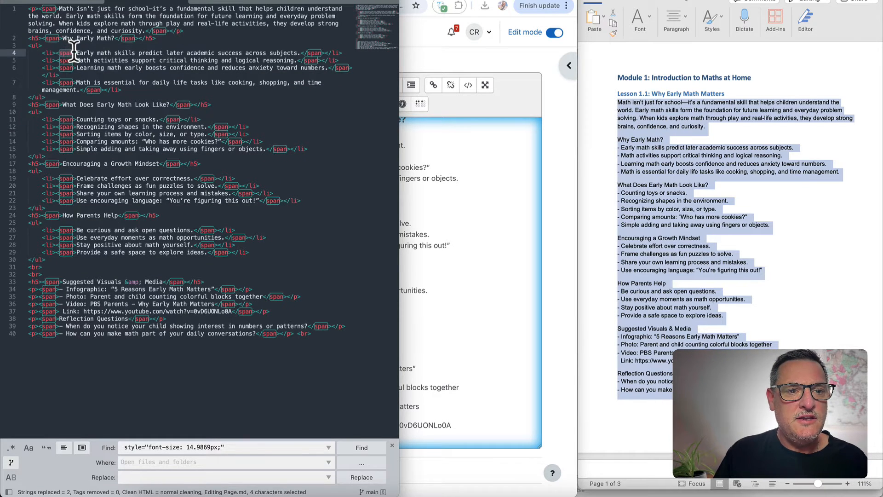
pyautogui.press('super+c')
pyautogui.press('super+shift+f')
pyautogui.press('super+v')
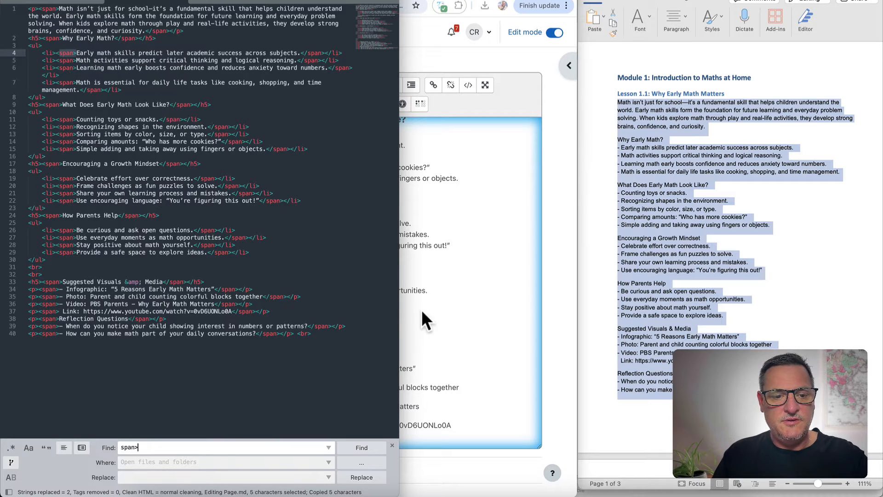
pyautogui.write('<')
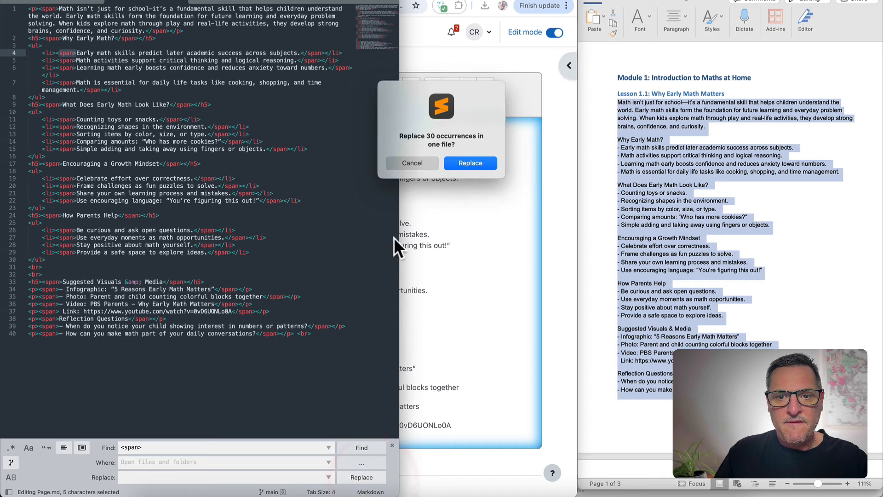
pyautogui.click(469, 162)
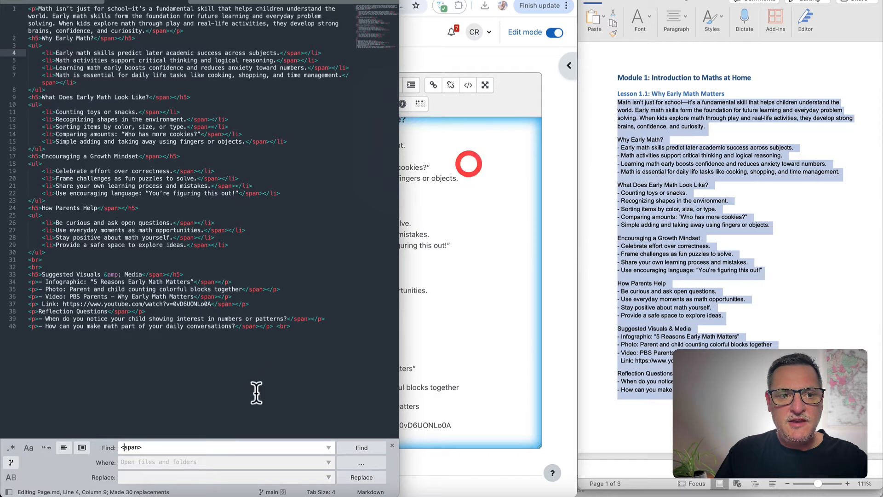
# Delete all closing </span> tags from the HTML by replacing them with nothing, and clean the HTML again
pyautogui.click(125, 447)
pyautogui.write('/')
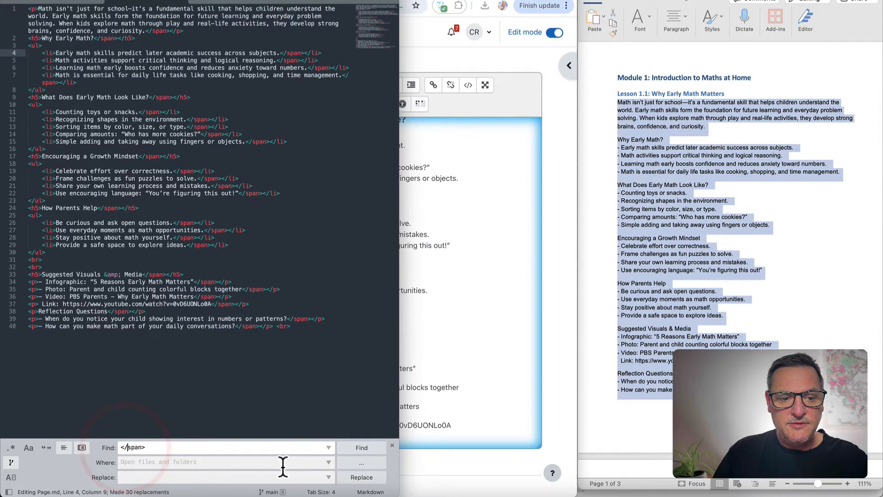
pyautogui.click(361, 478)
pyautogui.click(468, 162)
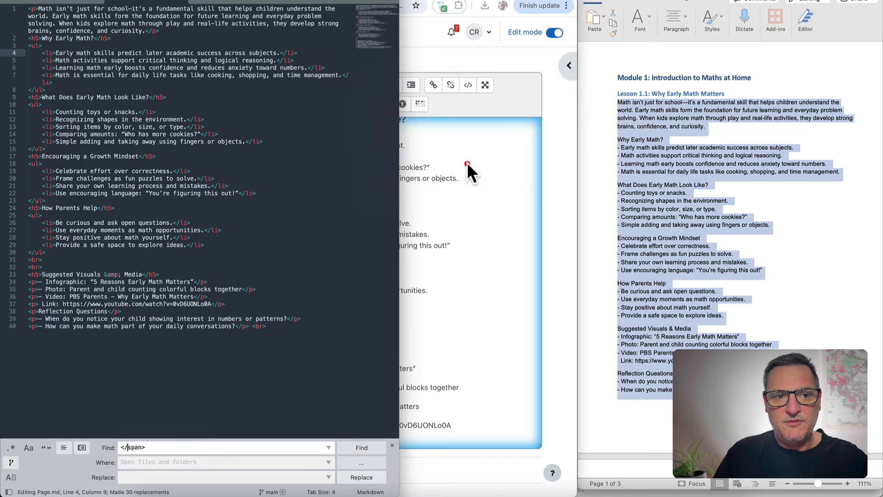
pyautogui.click(298, 179)
pyautogui.click(298, 186)
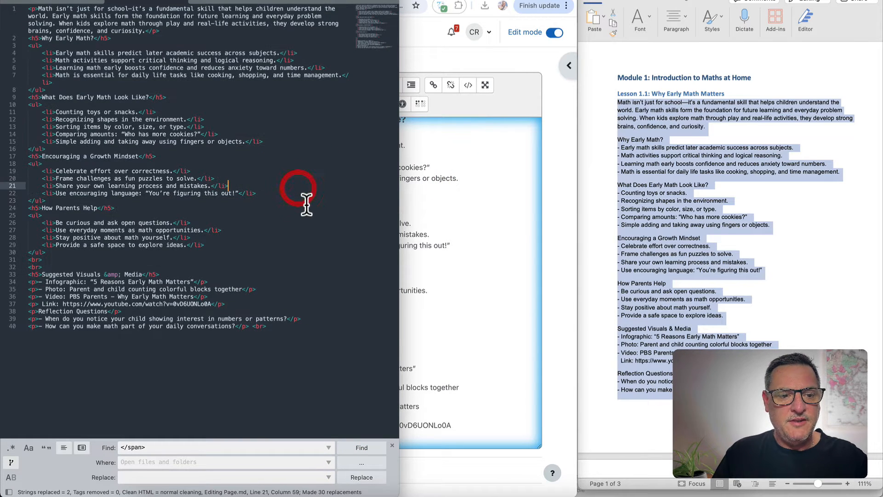
# Close the GhostText editing session in Sublime Text and stay on the Moodle page editing form
pyautogui.press('super+w')
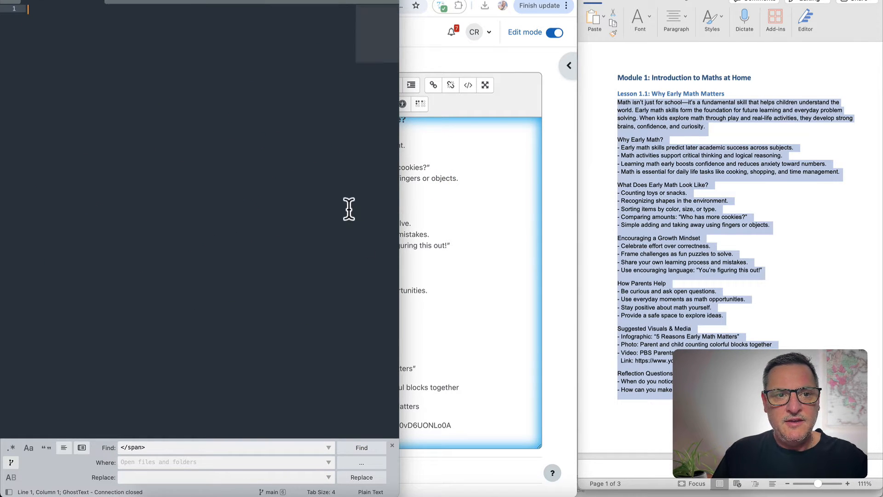
pyautogui.press('super+w')
pyautogui.press('super+w')
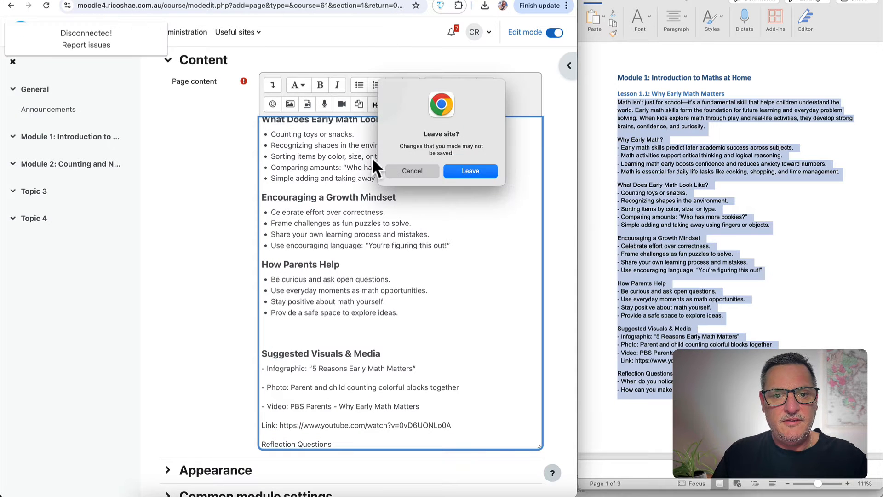
pyautogui.click(410, 171)
pyautogui.scroll(3, 399, 236)
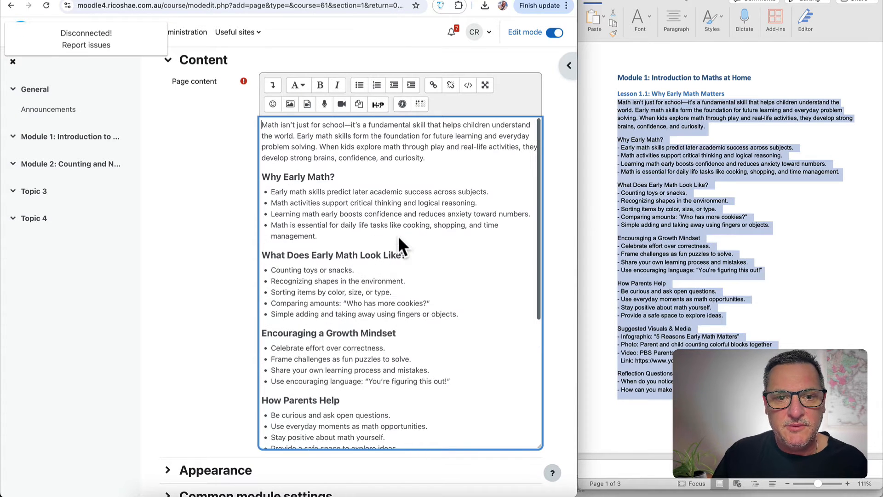
# Check the cleaned lesson content in Moodle, both as HTML source and as formatted text
pyautogui.click(468, 86)
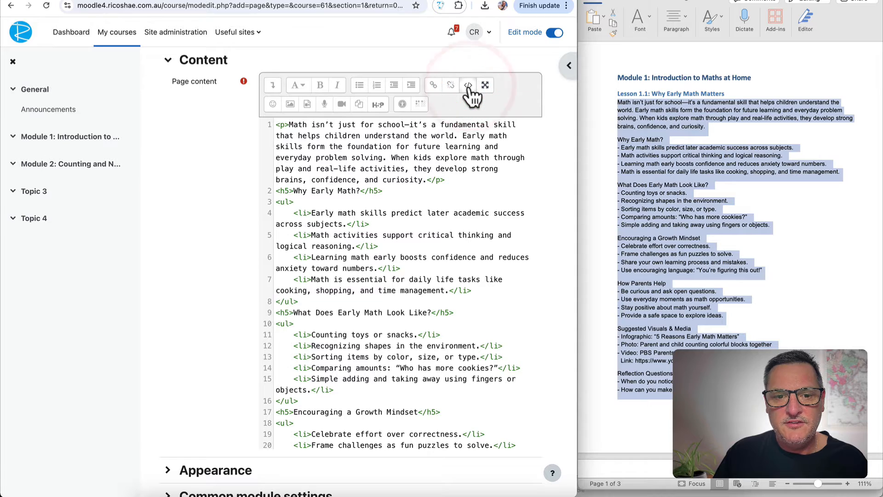
pyautogui.click(468, 86)
pyautogui.scroll(-3, 398, 262)
pyautogui.scroll(3, 398, 262)
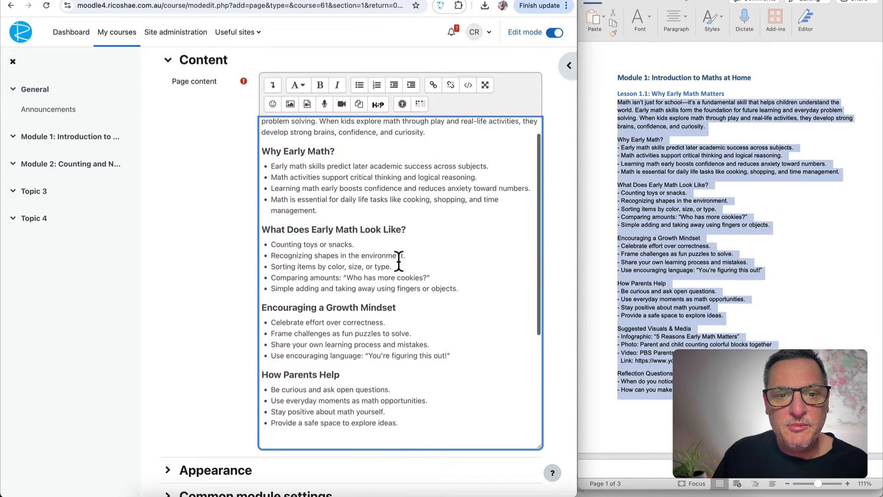
pyautogui.scroll(-5, 398, 263)
pyautogui.scroll(-2, 398, 261)
pyautogui.scroll(10, 398, 258)
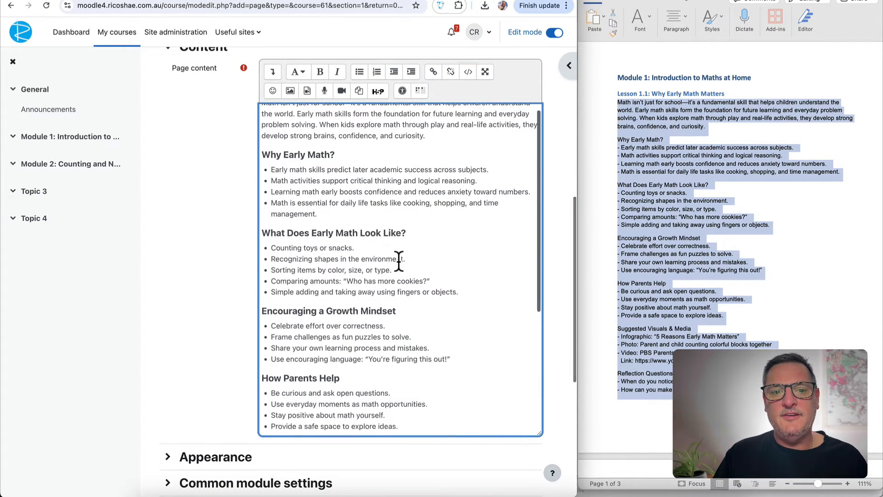
# Reopen the content in Sublime Text through GhostText and convert the sections from "Why Early Math?" to "How Parents Help" into a Bootstrap accordion
pyautogui.click(440, 5)
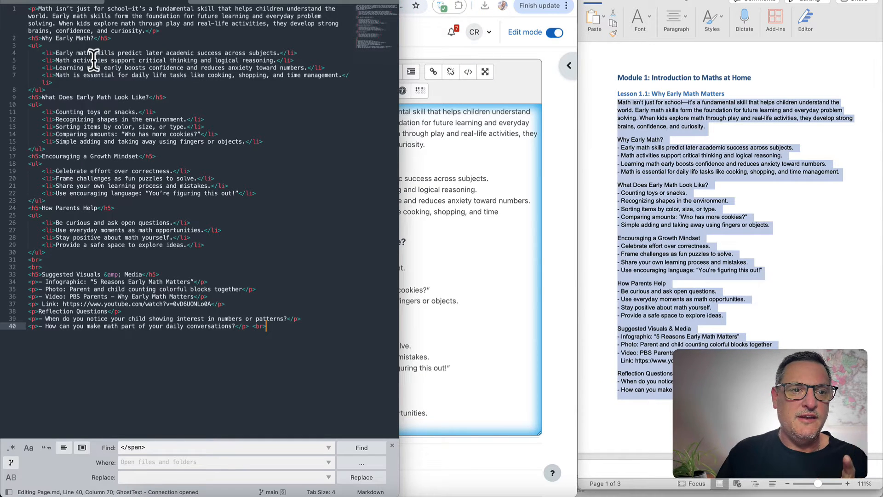
pyautogui.moveTo(26, 37); pyautogui.dragTo(72, 252)
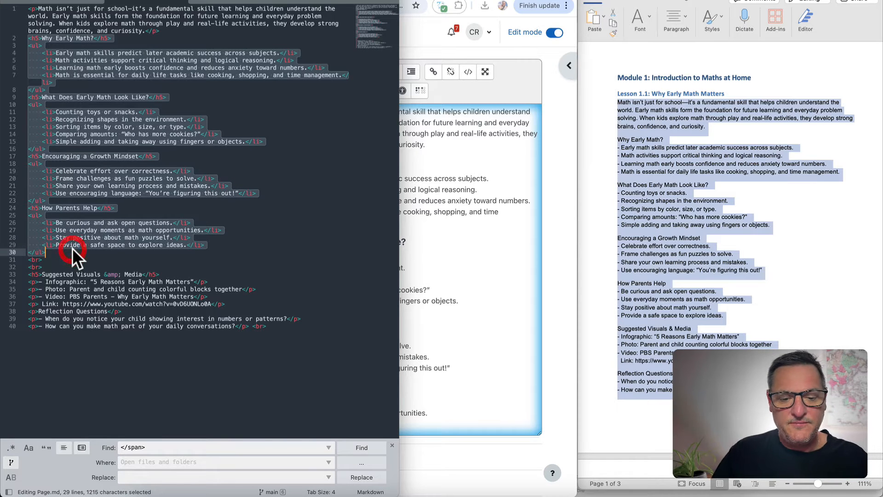
pyautogui.press('super+shift+p')
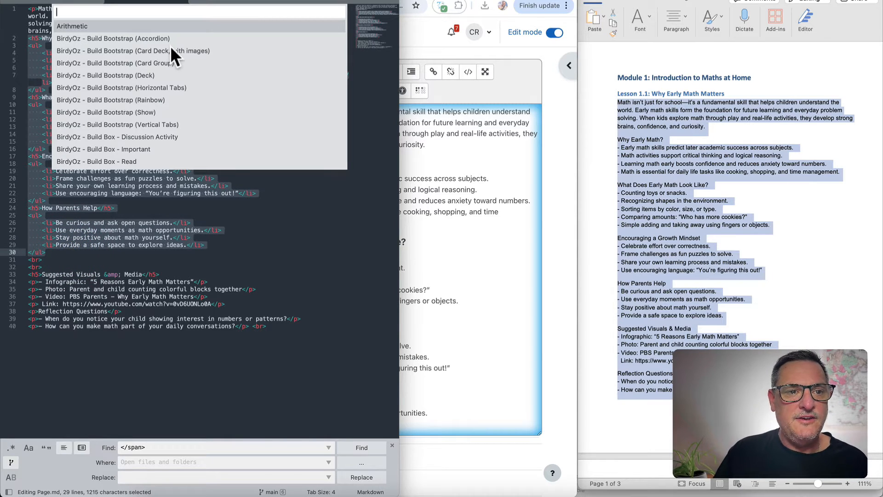
pyautogui.click(143, 38)
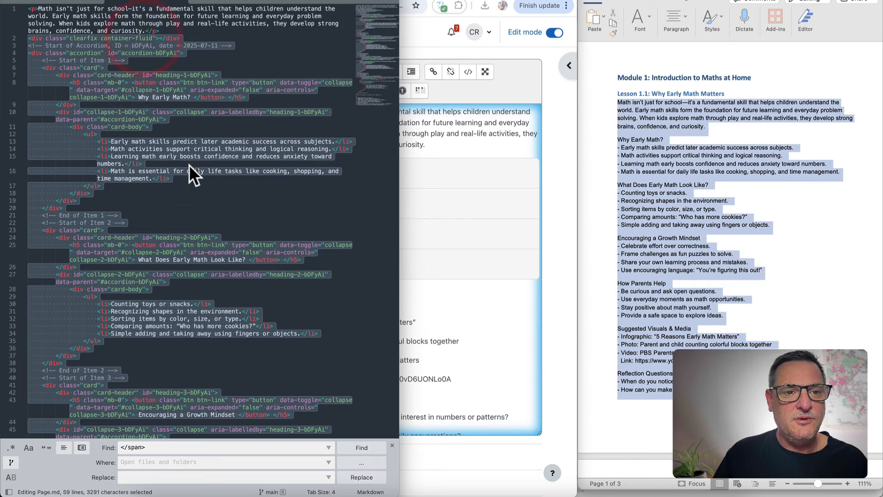
pyautogui.click(221, 206)
pyautogui.press('super+w')
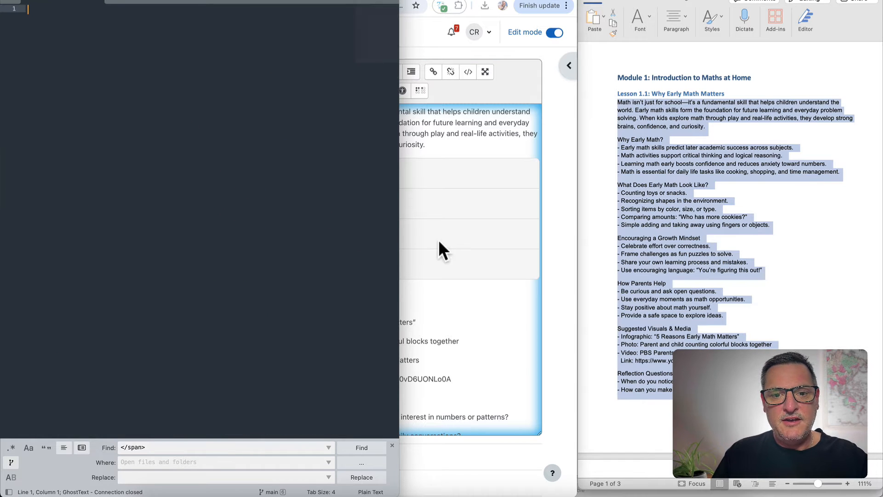
pyautogui.press('super+w')
# Test the accordion in the Moodle editor by expanding and collapsing each of its items
pyautogui.click(396, 292)
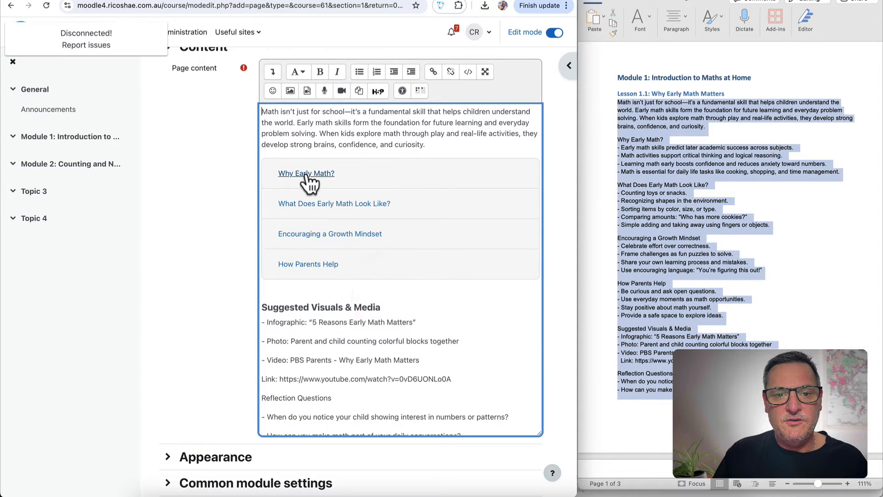
pyautogui.click(305, 174)
pyautogui.click(306, 175)
pyautogui.click(314, 203)
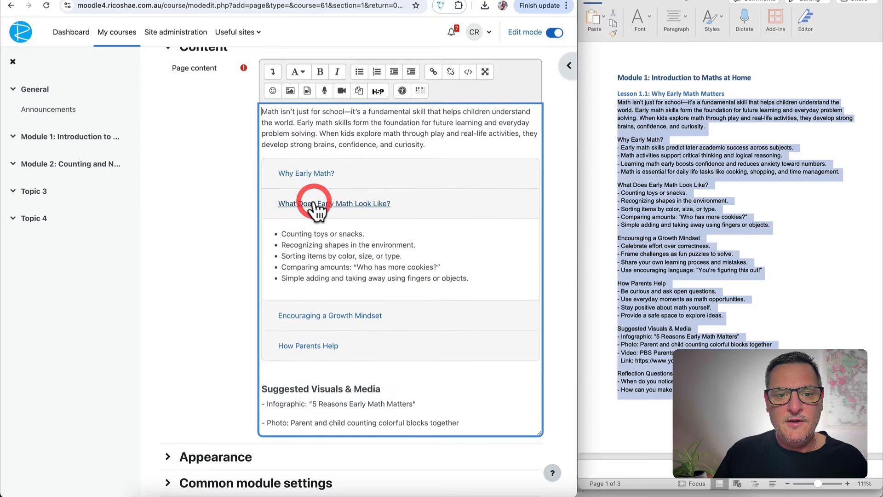
pyautogui.click(314, 203)
pyautogui.click(316, 235)
pyautogui.click(316, 235)
pyautogui.click(314, 265)
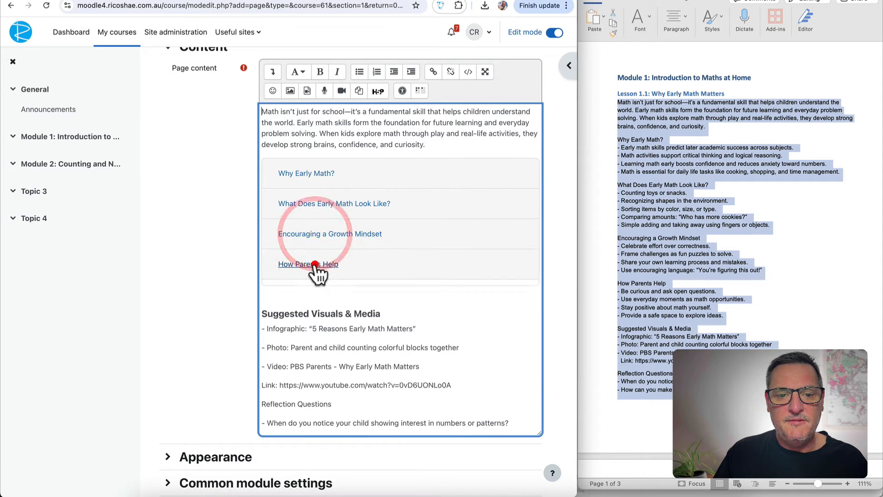
pyautogui.click(316, 265)
# Insert an empty line above the "Suggested Visuals & Media" heading and copy the YouTube link listed below it
pyautogui.scroll(-1, 339, 311)
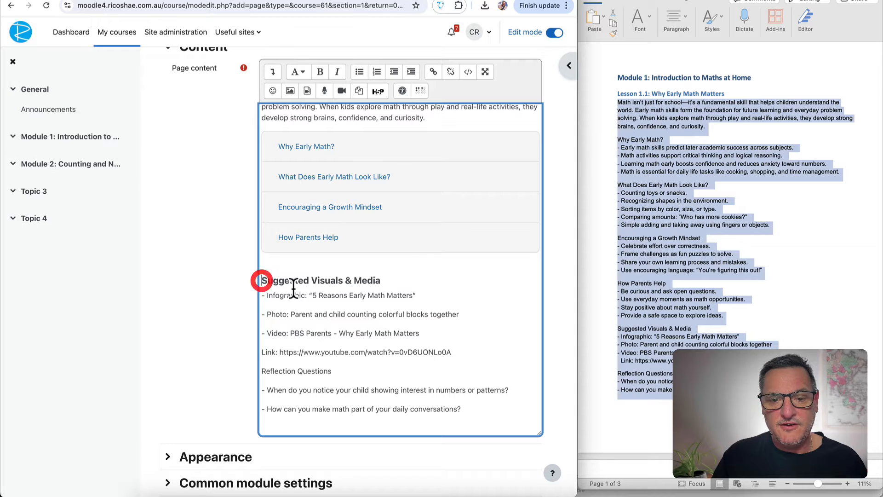
pyautogui.press('Return')
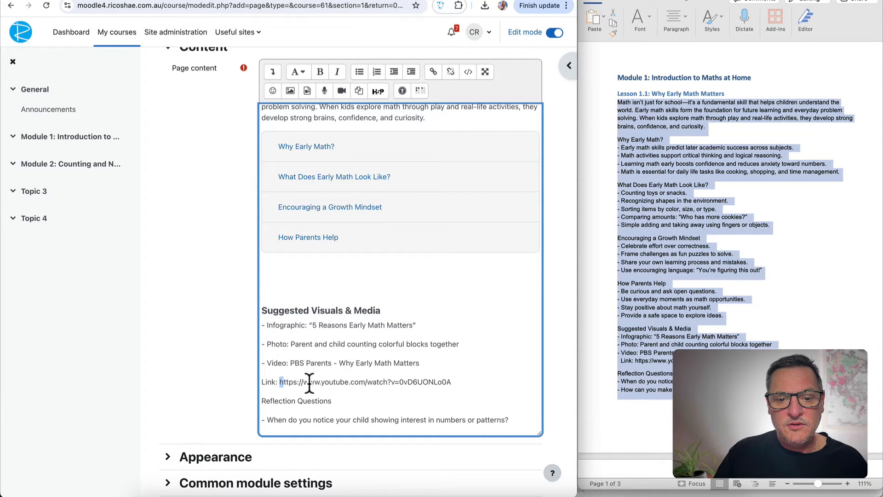
pyautogui.moveTo(309, 384); pyautogui.dragTo(414, 389)
pyautogui.hotkey('ctrl', 'c')
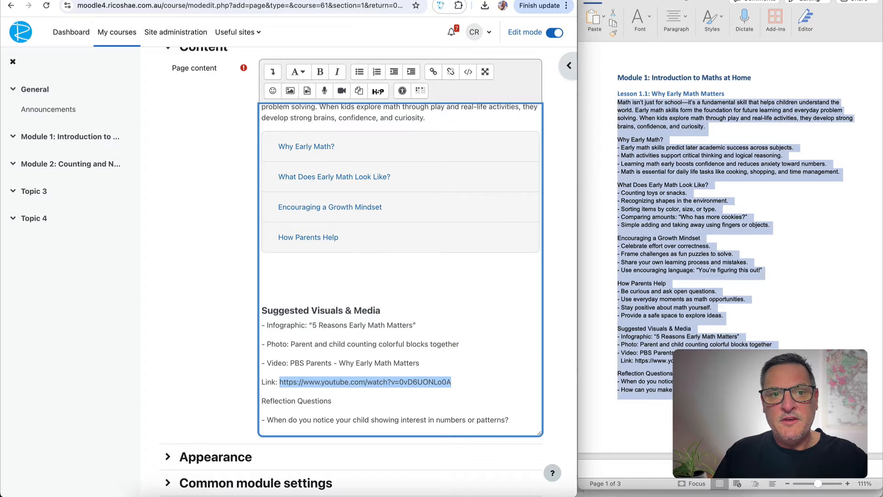
# Check the copied YouTube link in a new tab and return to the Moodle page
pyautogui.hotkey('ctrl', 't')
pyautogui.hotkey('ctrl', 'v')
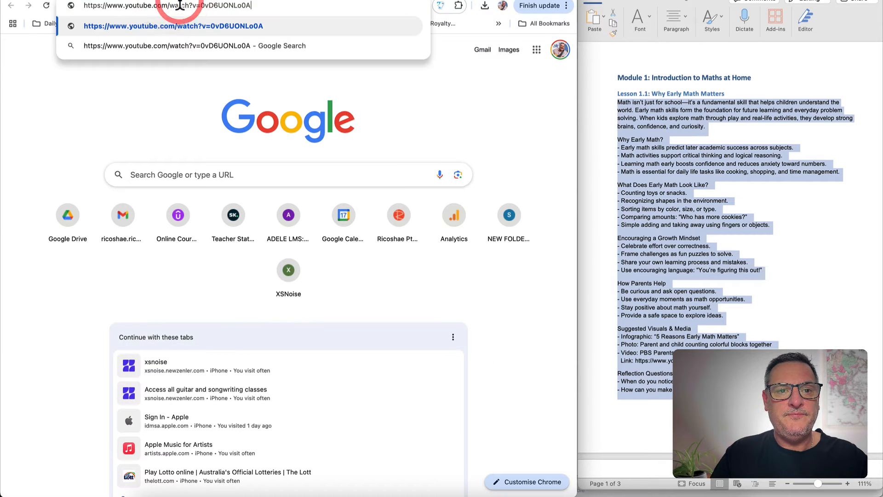
pyautogui.press('Return')
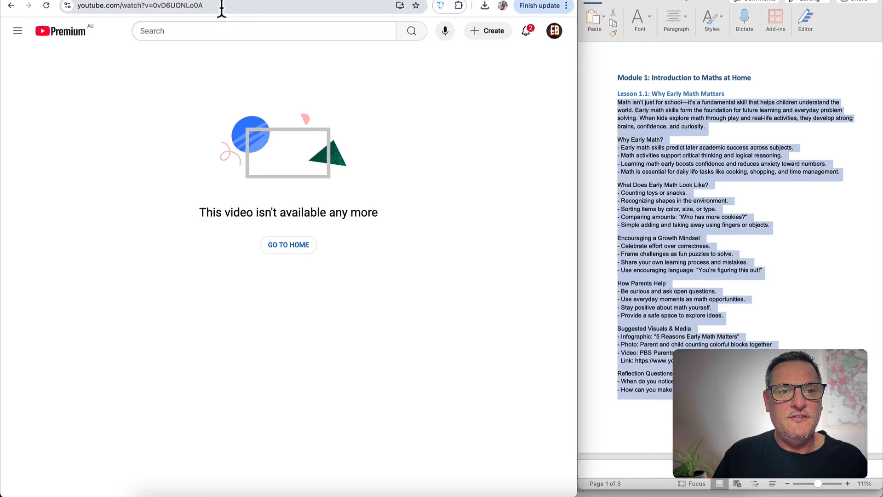
pyautogui.hotkey('ctrl', 'w')
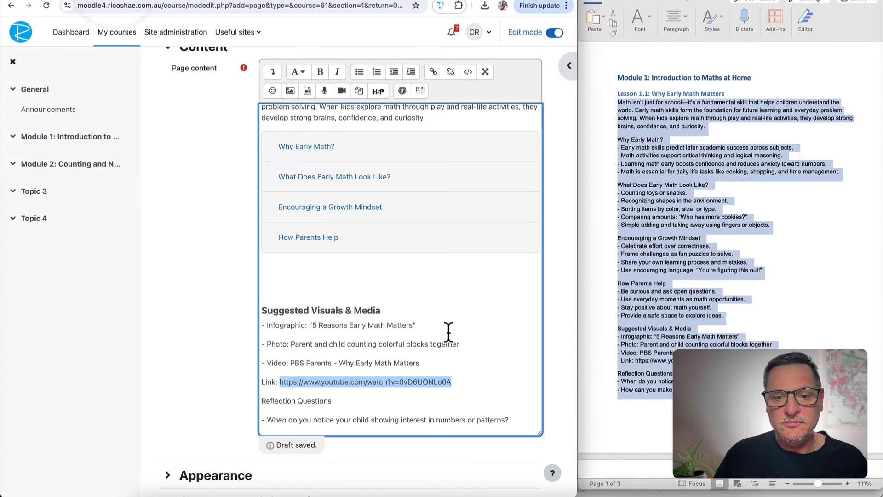
# Search YouTube for "PBS Parents - Why Early Math Matters", the video title from the page, and open "The Importance of Early Math", paused
pyautogui.click(461, 384)
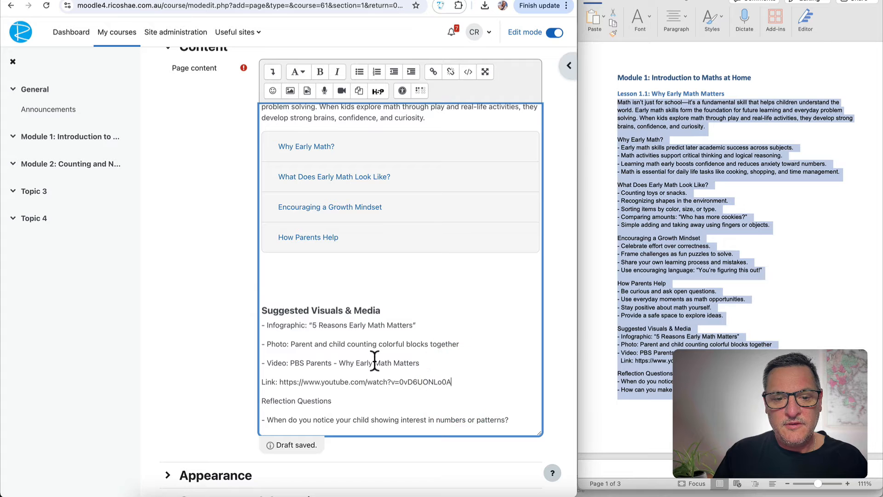
pyautogui.moveTo(291, 363); pyautogui.dragTo(405, 359)
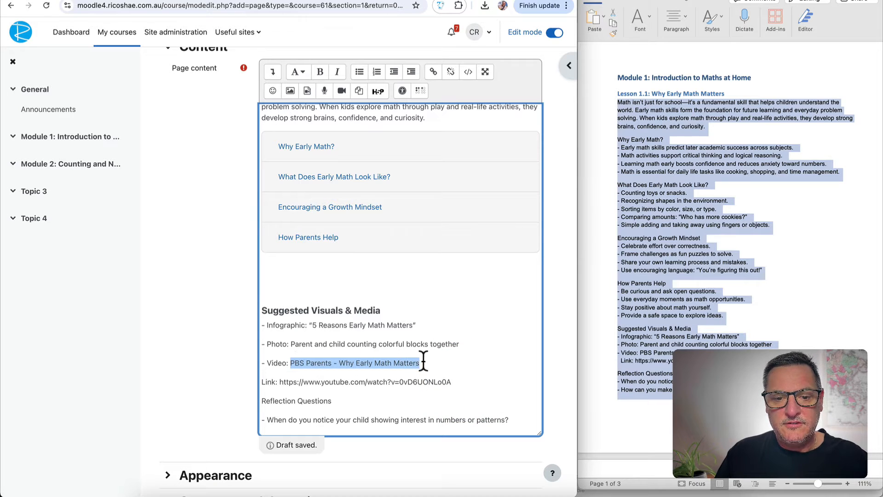
pyautogui.click(198, 1)
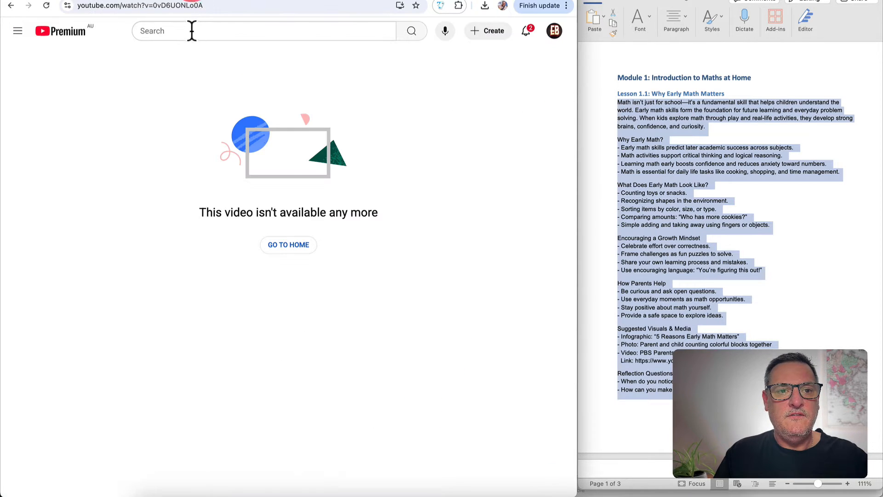
pyautogui.click(190, 32)
pyautogui.write('PBS Parents - Why Early Math Matters')
pyautogui.press('Return')
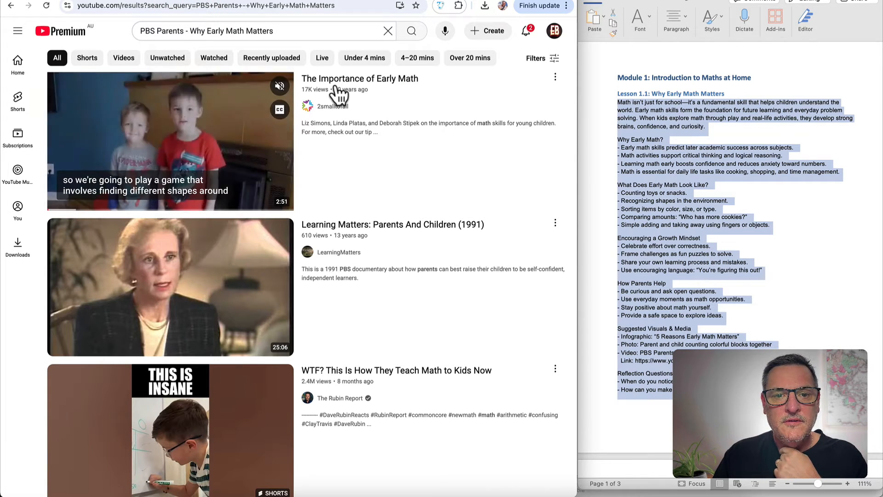
pyautogui.click(356, 79)
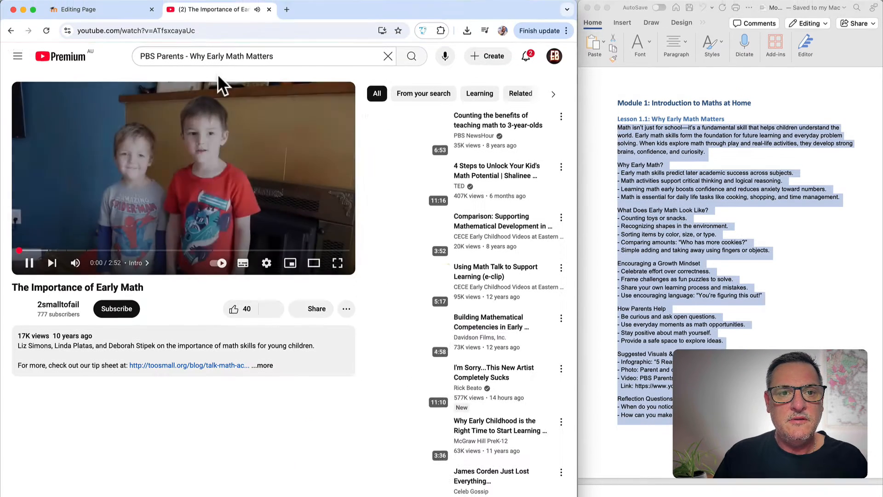
pyautogui.click(28, 264)
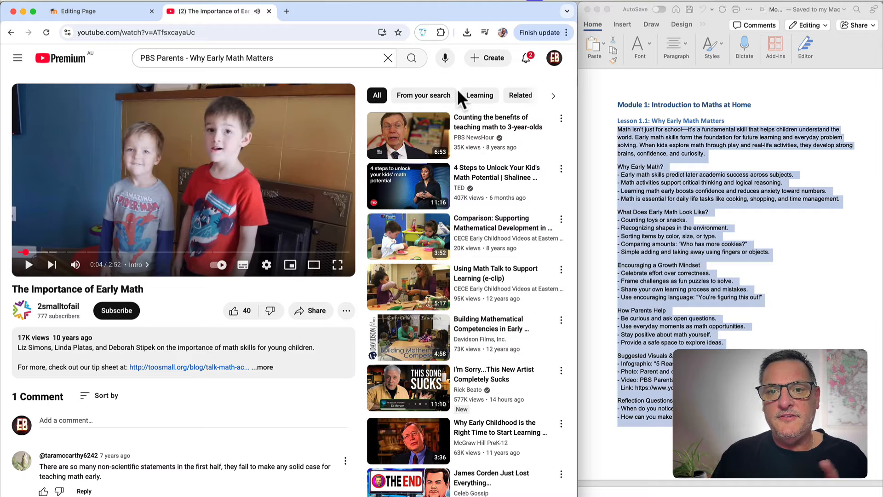
# Run the Attribution Maker + bookmarklet on the video and copy the generated responsive YouTube embed code
pyautogui.press('super+shift+b')
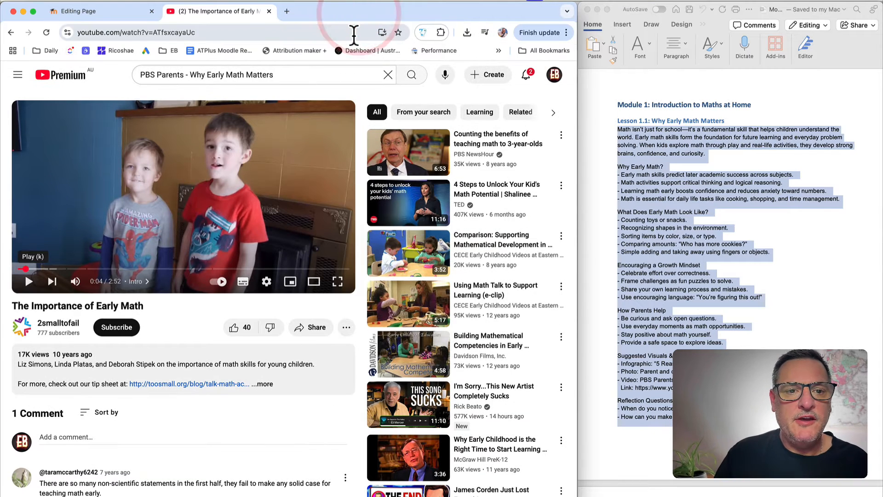
pyautogui.click(291, 50)
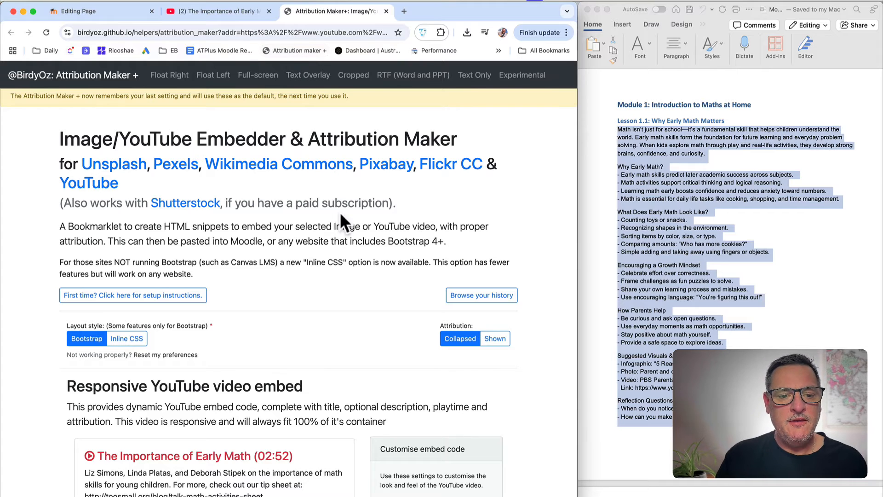
pyautogui.scroll(-6, 351, 244)
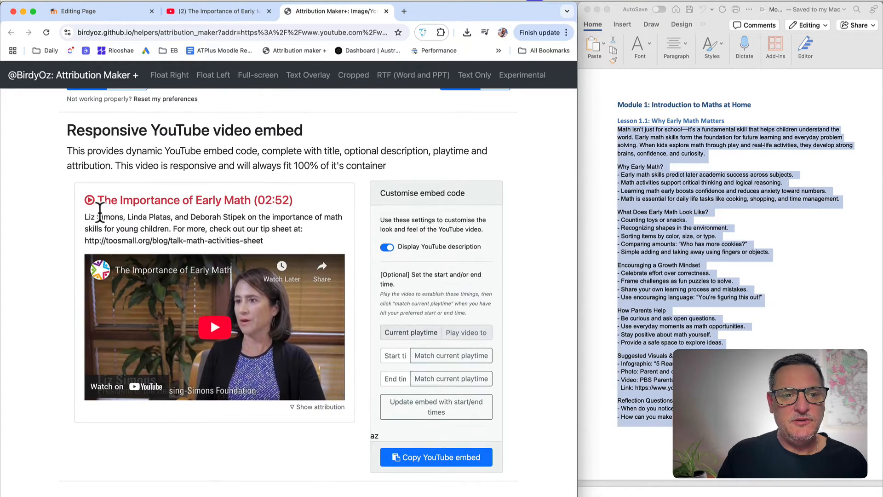
pyautogui.click(427, 457)
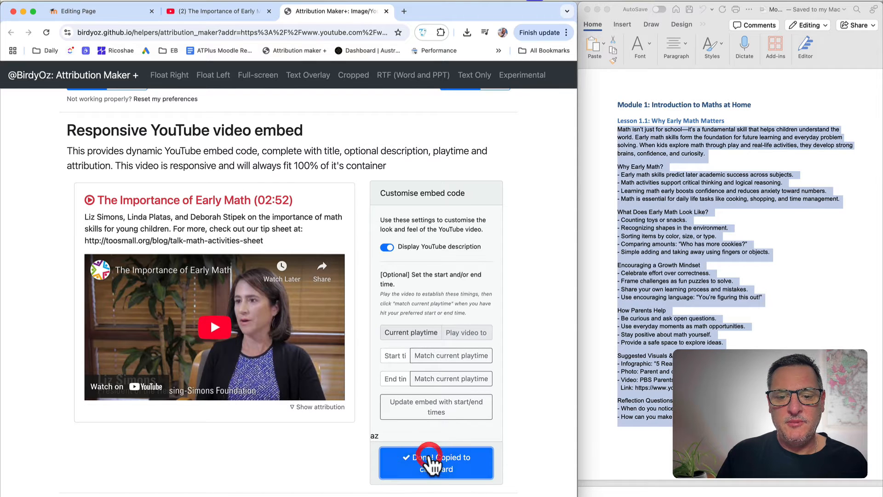
# Return to the Moodle editing page and enter the placeholder xxxxx on the empty line above "Suggested Visuals & Media"
pyautogui.click(233, 11)
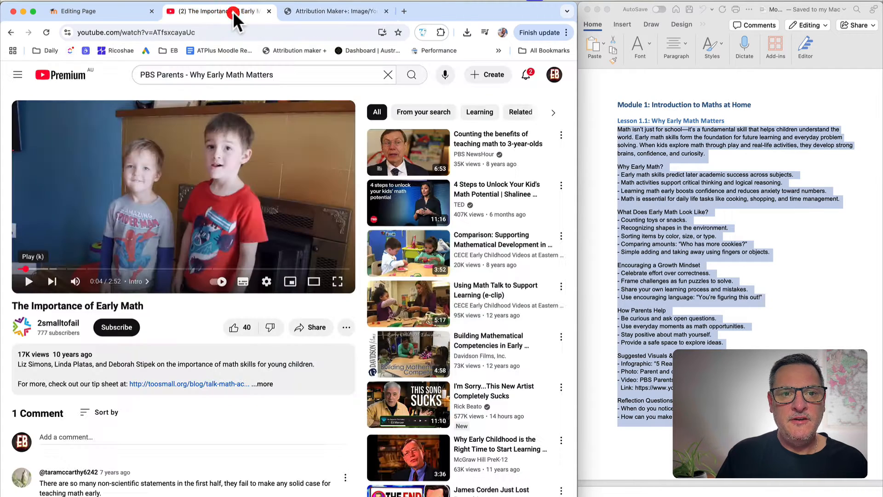
pyautogui.click(122, 11)
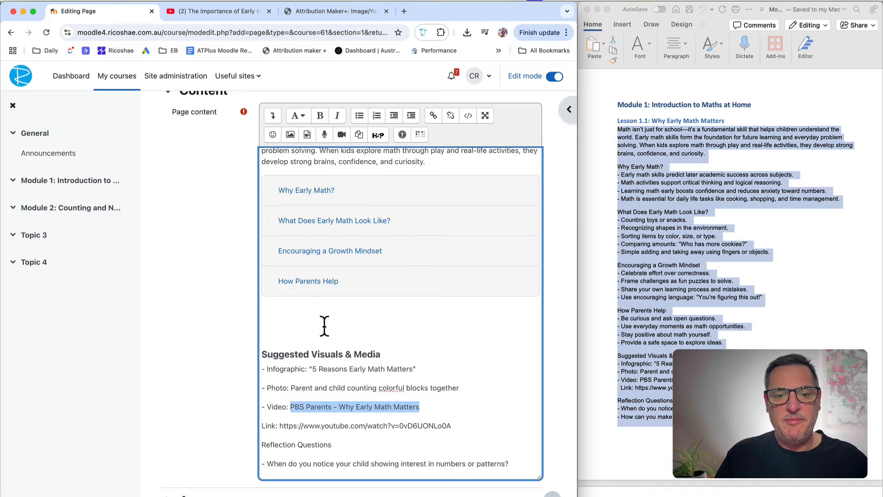
pyautogui.click(305, 322)
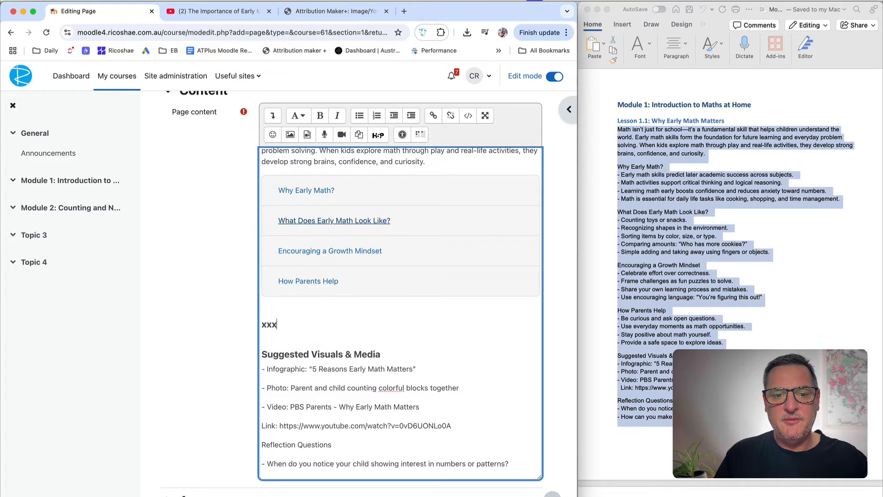
# Replace the xxxxx placeholder in the page's HTML source with the copied YouTube embed code and return to the visual editor
pyautogui.click(469, 118)
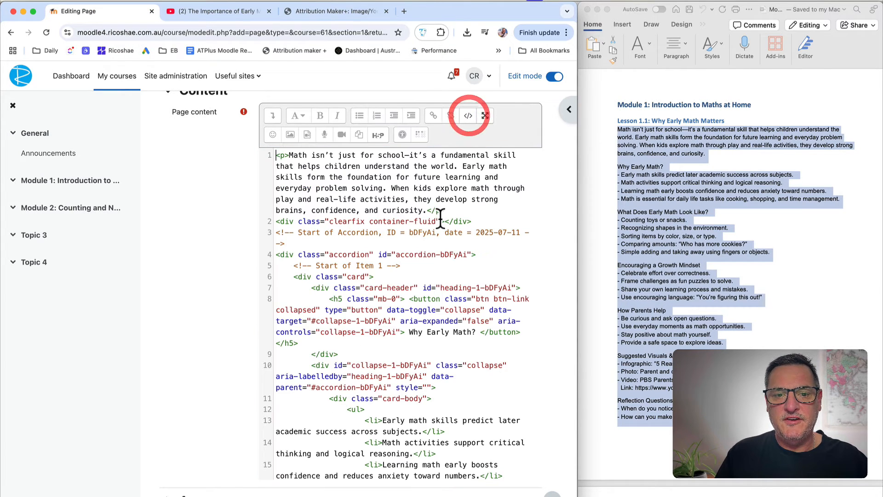
pyautogui.scroll(-15, 390, 331)
pyautogui.scroll(-5, 388, 338)
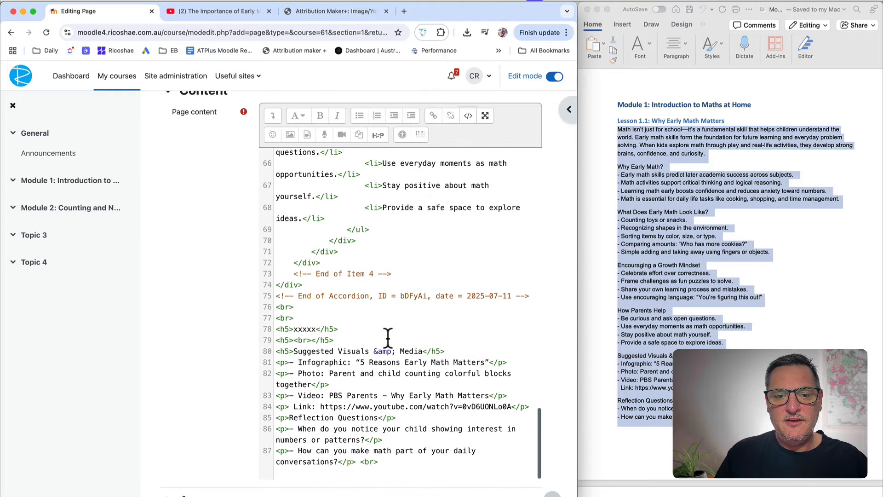
pyautogui.moveTo(354, 321); pyautogui.dragTo(295, 322)
pyautogui.press('super+v')
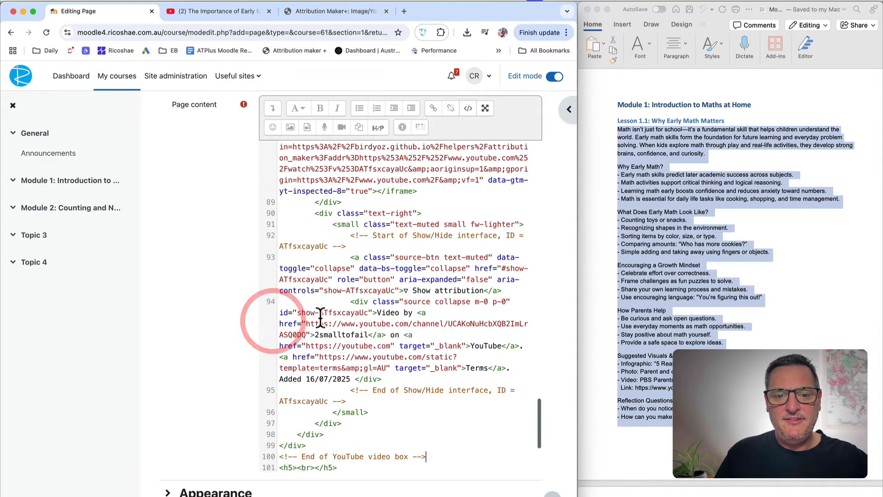
pyautogui.click(345, 17)
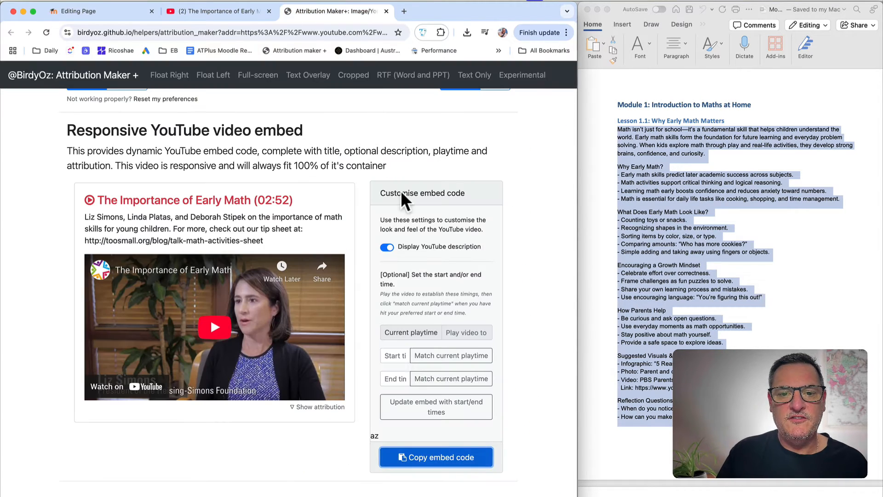
pyautogui.click(105, 14)
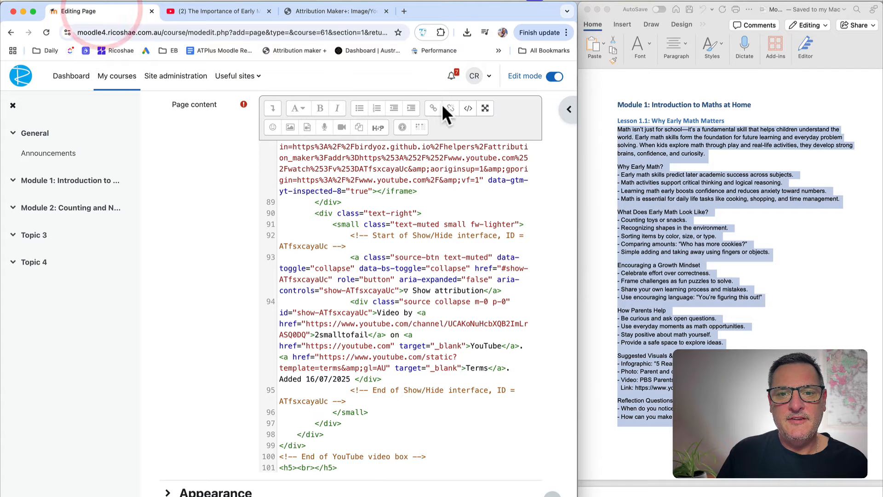
pyautogui.click(468, 110)
pyautogui.scroll(-10, 416, 314)
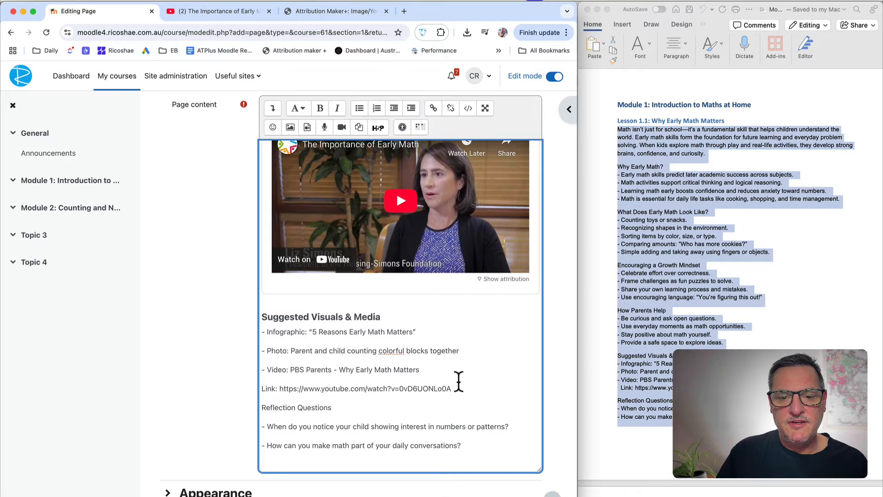
# Delete the "Video: PBS Parents - Why Early Math Matters" line and its YouTube link line under "Suggested Visuals & Media"
pyautogui.moveTo(466, 392); pyautogui.dragTo(260, 359)
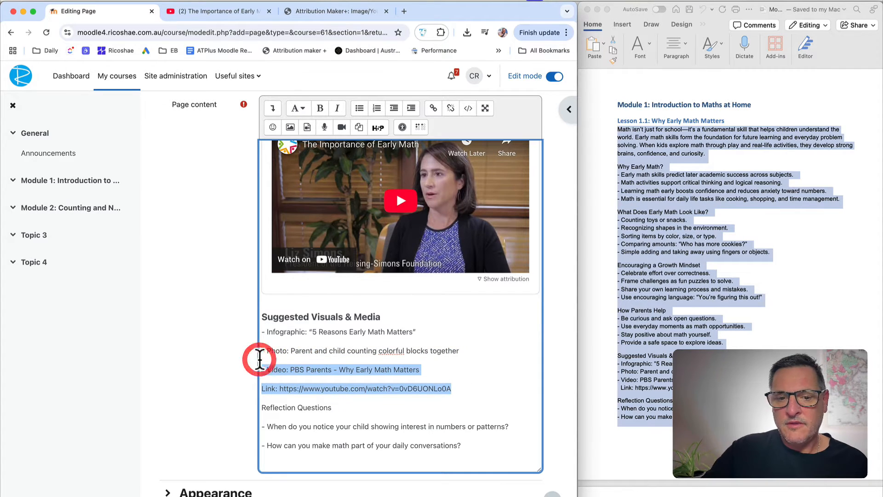
pyautogui.press('BackSpace')
pyautogui.scroll(10, 421, 291)
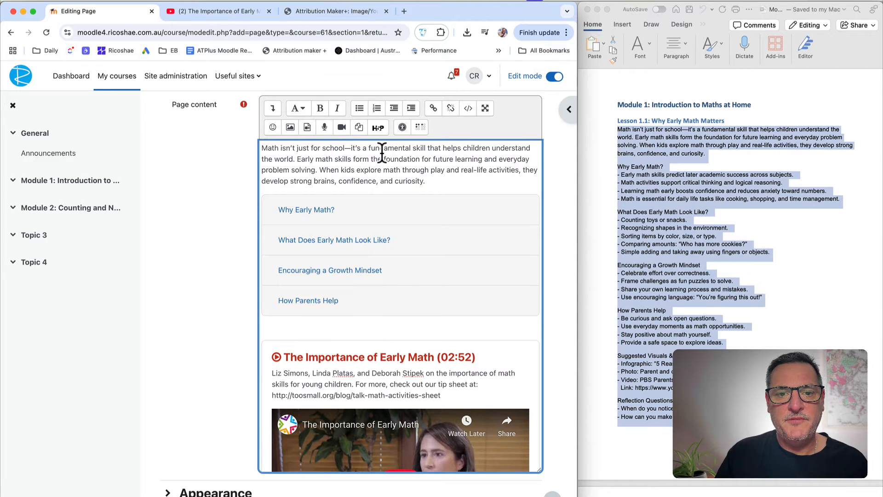
# Copy the photo description "Parent and child counting colorful blocks together" from the page content
pyautogui.scroll(-5, 382, 152)
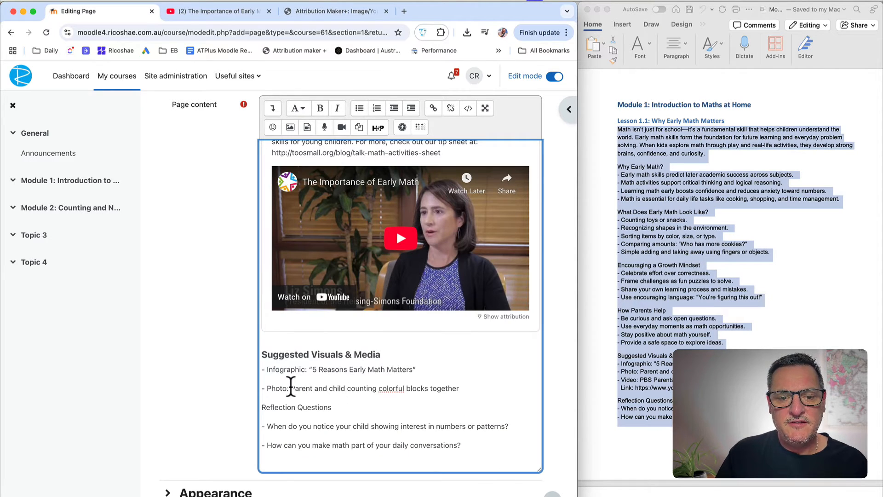
pyautogui.moveTo(292, 388); pyautogui.dragTo(398, 388)
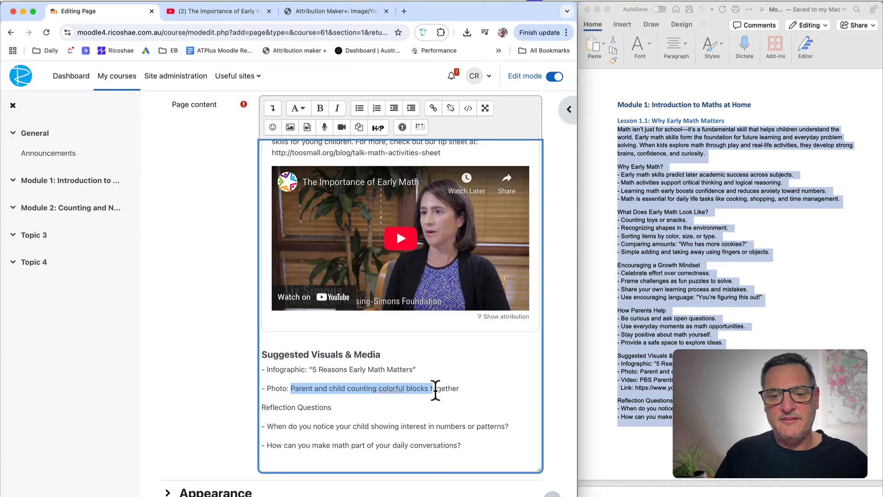
pyautogui.moveTo(458, 390); pyautogui.dragTo(460, 388)
pyautogui.press('super+c')
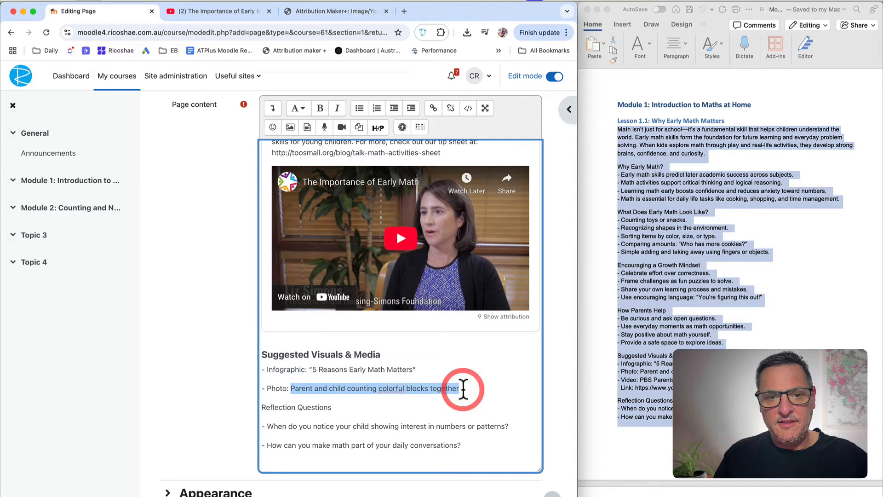
# Open Unsplash in a new browser tab and search for "Parent and child counting colorful blocks together"
pyautogui.click(404, 11)
pyautogui.click(331, 30)
pyautogui.write('uns')
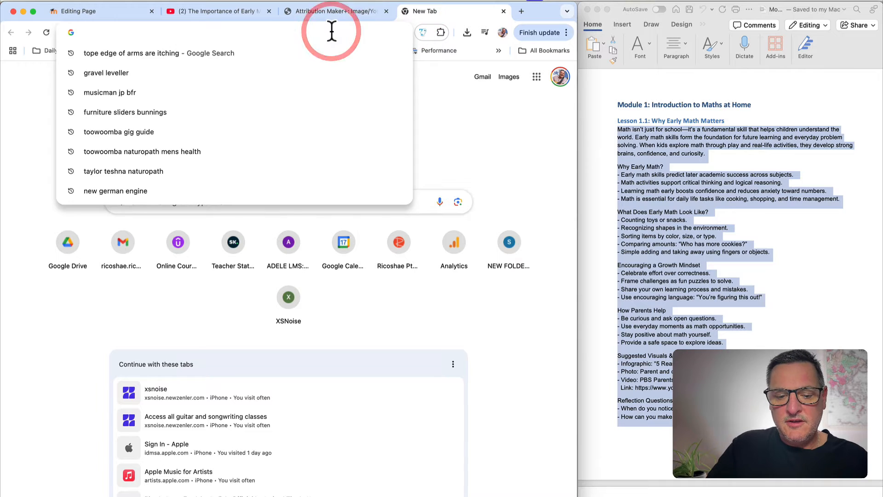
pyautogui.write('plash')
pyautogui.click(148, 172)
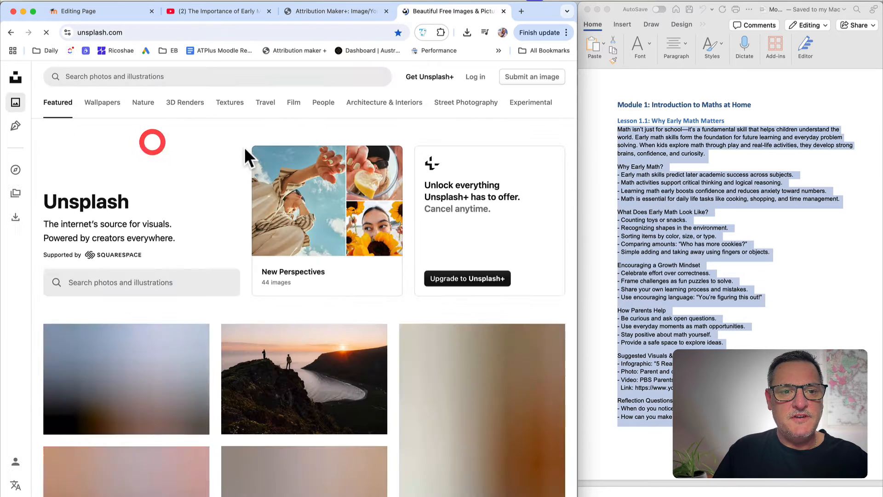
pyautogui.click(221, 80)
pyautogui.press('super+v')
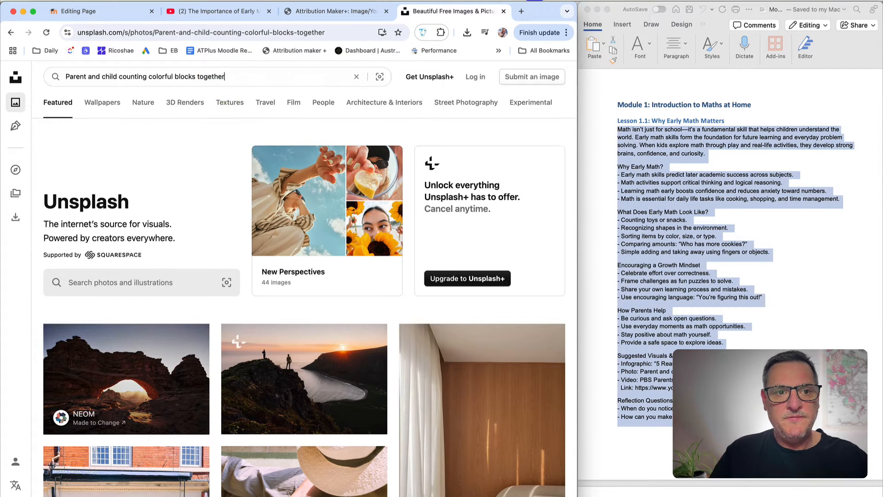
pyautogui.press('Return')
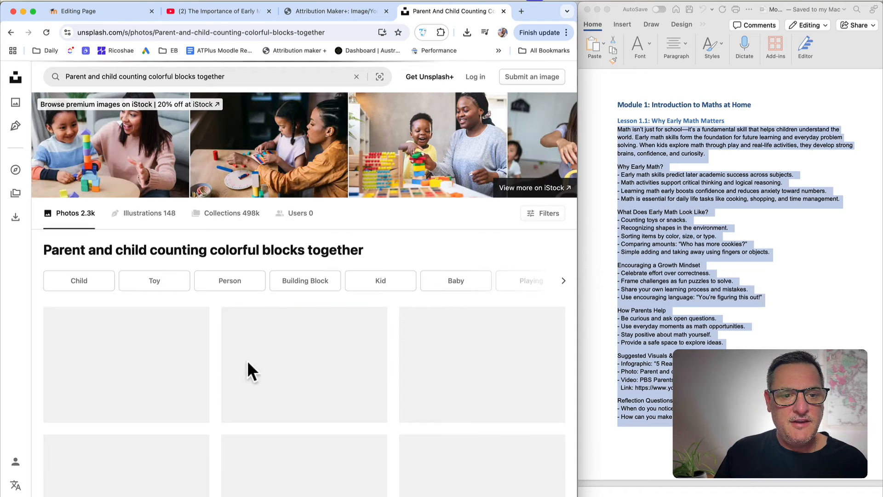
# Try to run Attribution Maker + on the Unsplash+ photo of a mother and daughter building with blocks, and return to the search results
pyautogui.scroll(-5, 246, 376)
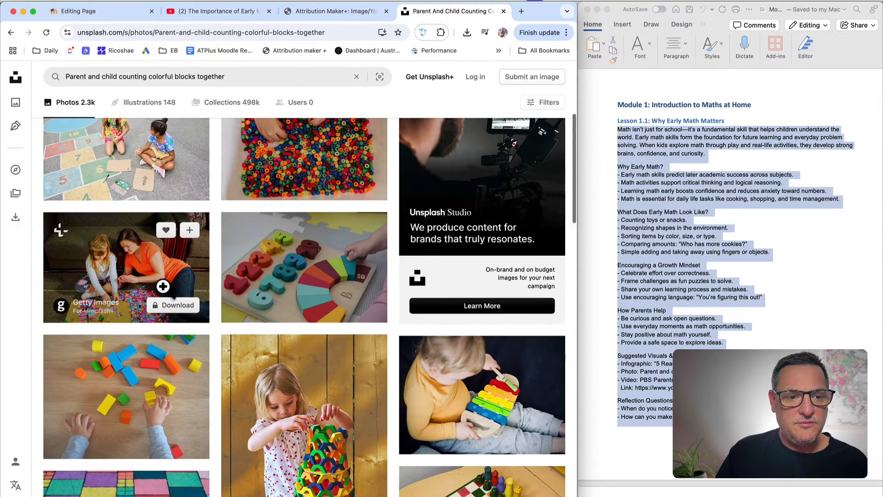
pyautogui.click(141, 277)
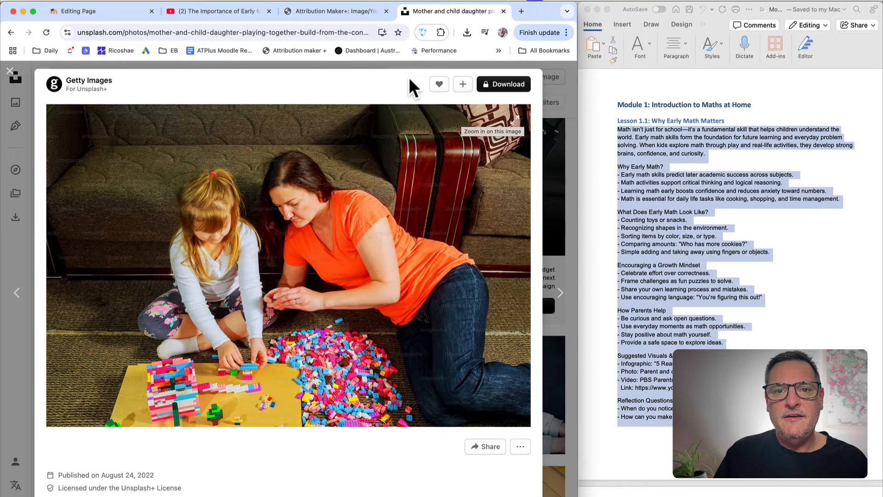
pyautogui.click(290, 49)
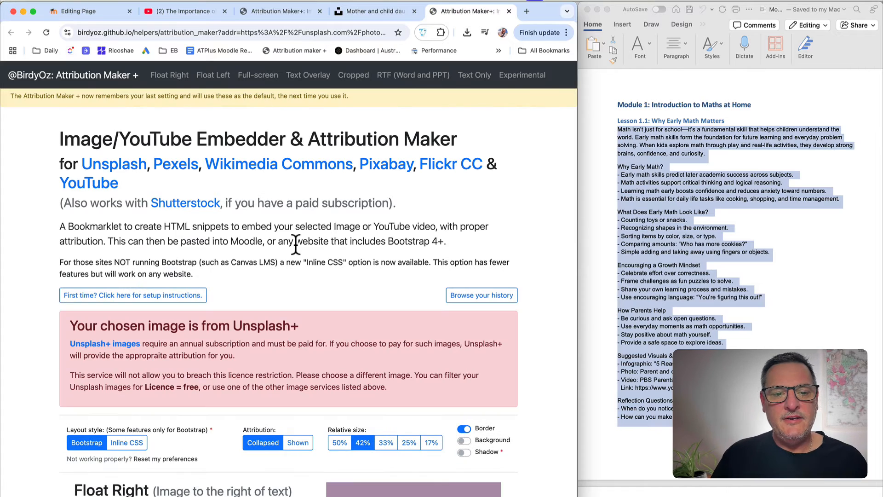
pyautogui.scroll(-7, 295, 247)
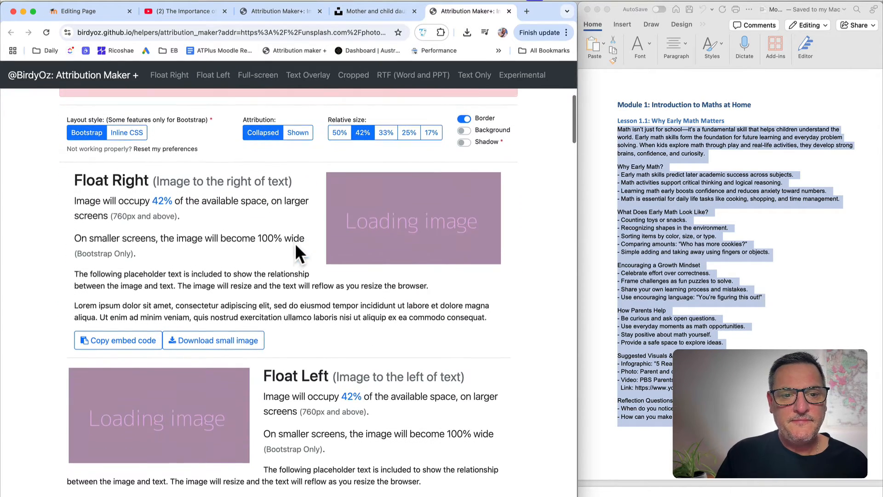
pyautogui.scroll(3, 296, 246)
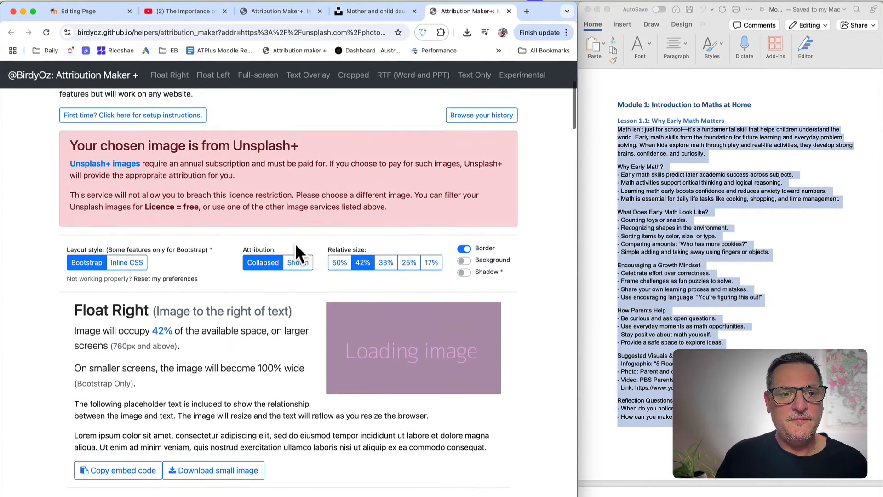
pyautogui.click(510, 10)
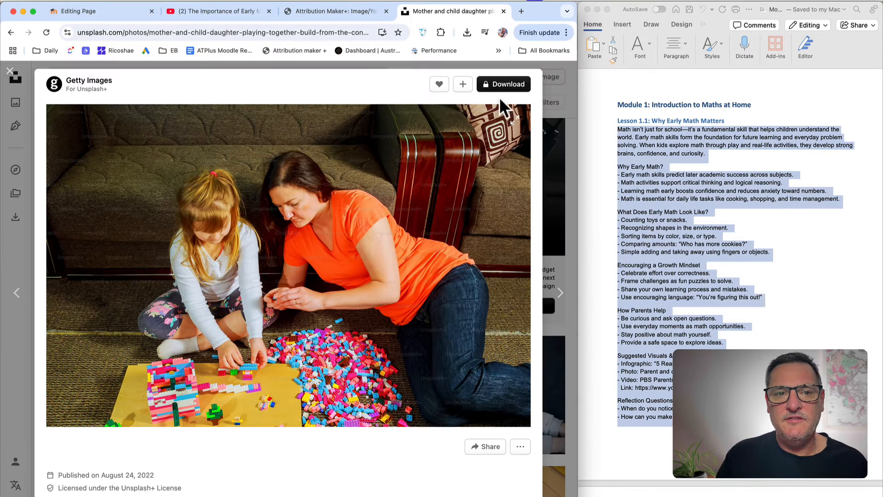
pyautogui.click(13, 73)
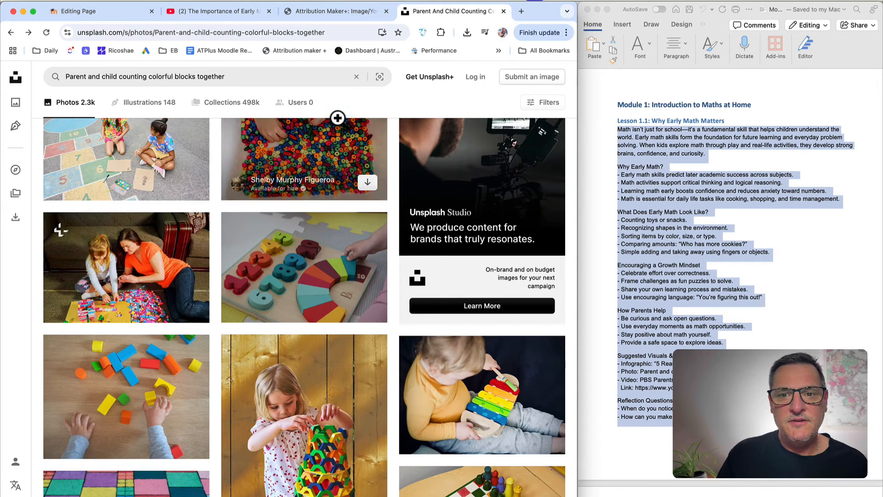
# Filter the Unsplash search results by the Free license
pyautogui.click(534, 103)
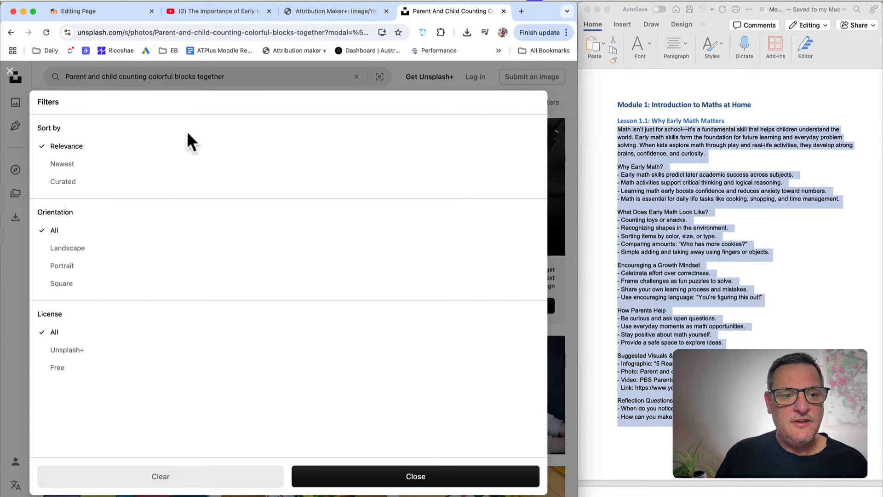
pyautogui.click(59, 368)
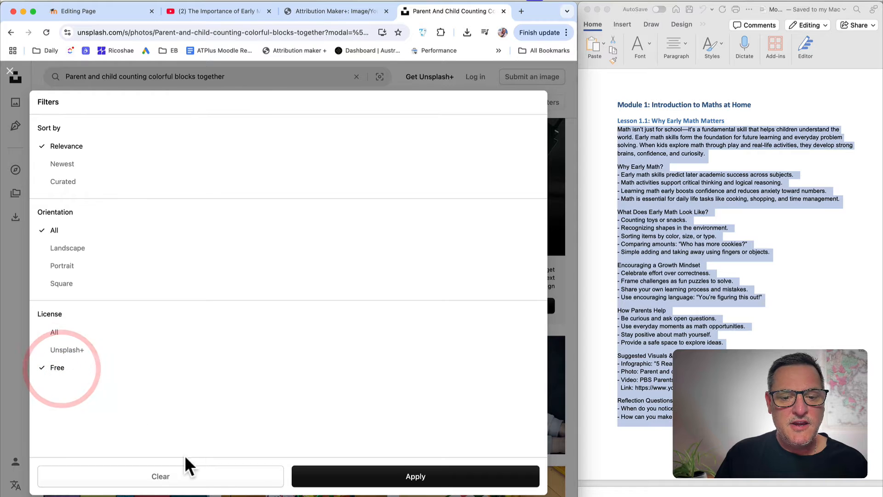
pyautogui.click(370, 475)
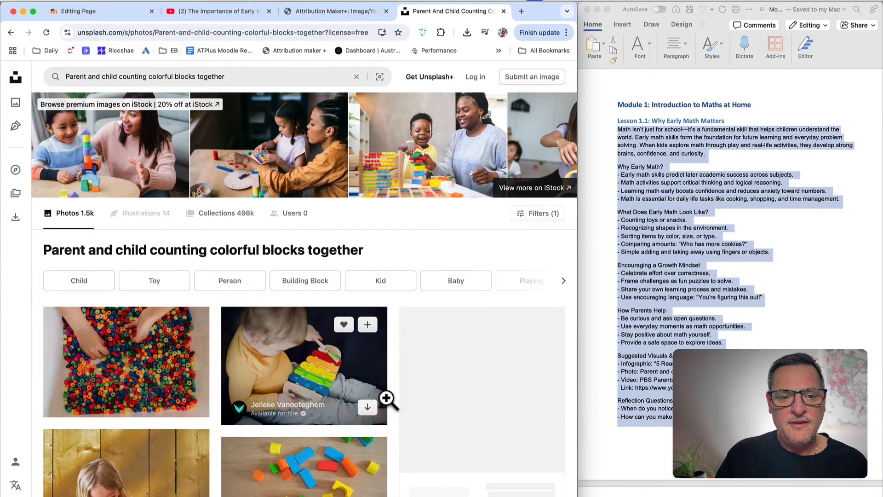
# Open the free photo of a woman and child playing with a building set and run Attribution Maker + on it
pyautogui.scroll(-5, 386, 400)
pyautogui.scroll(-8, 386, 398)
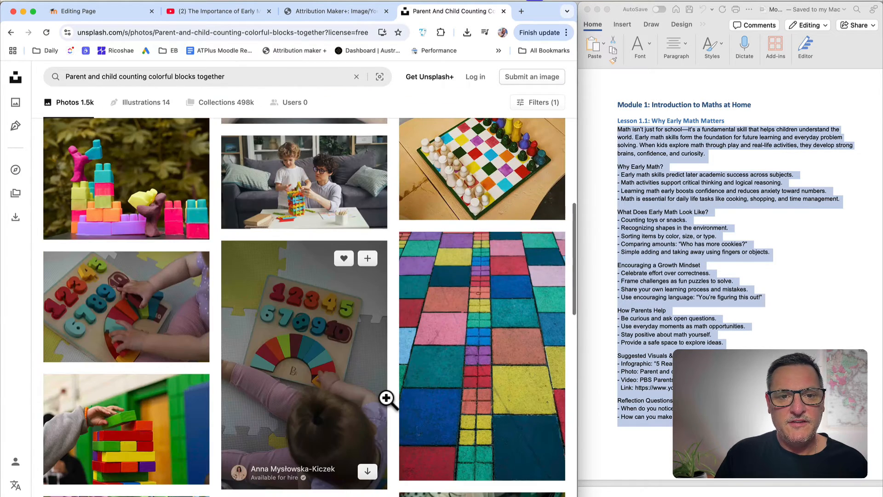
pyautogui.click(309, 178)
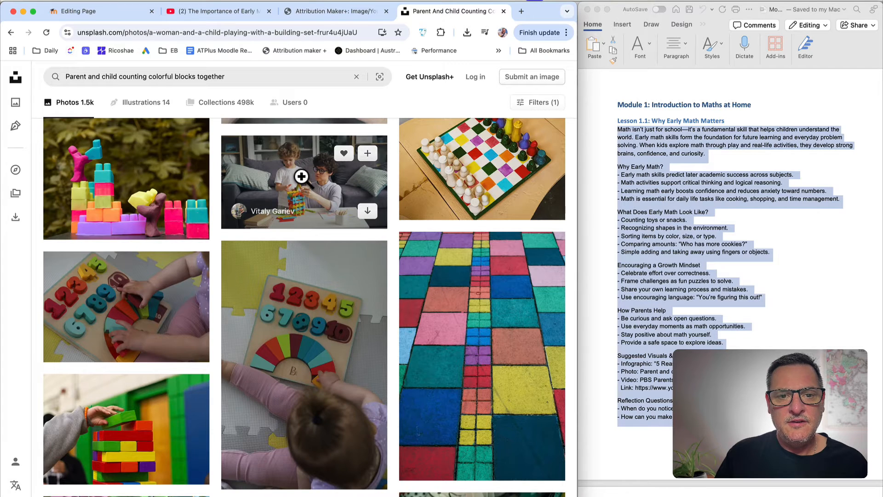
pyautogui.click(302, 51)
# In the Cropped section, crop the photo to its full width and a reduced height, about 1440 by 522
pyautogui.scroll(-3, 325, 316)
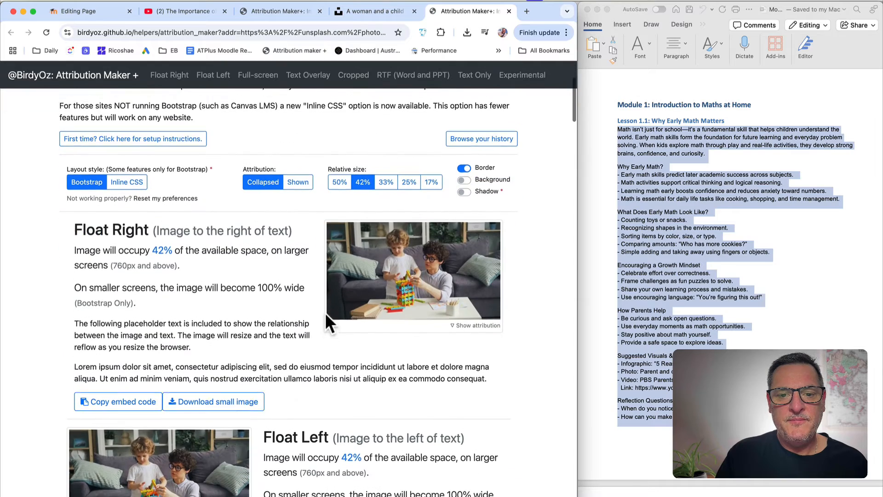
pyautogui.scroll(-2, 325, 315)
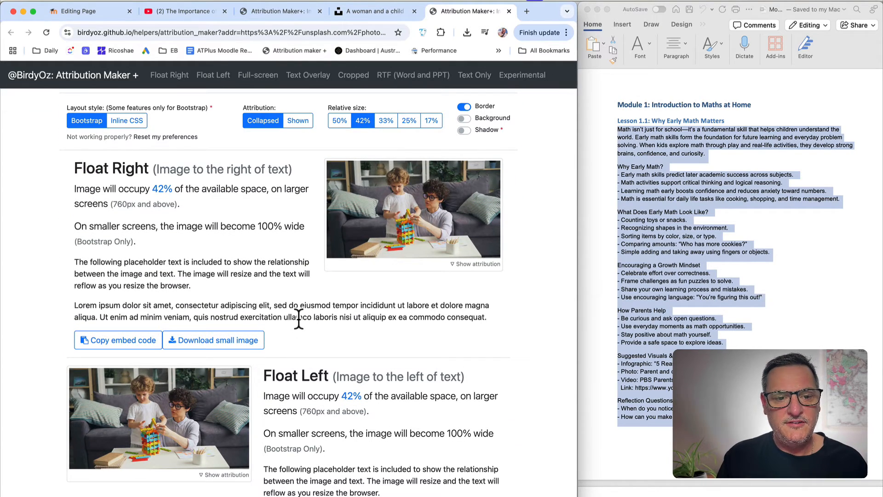
pyautogui.scroll(-20, 299, 319)
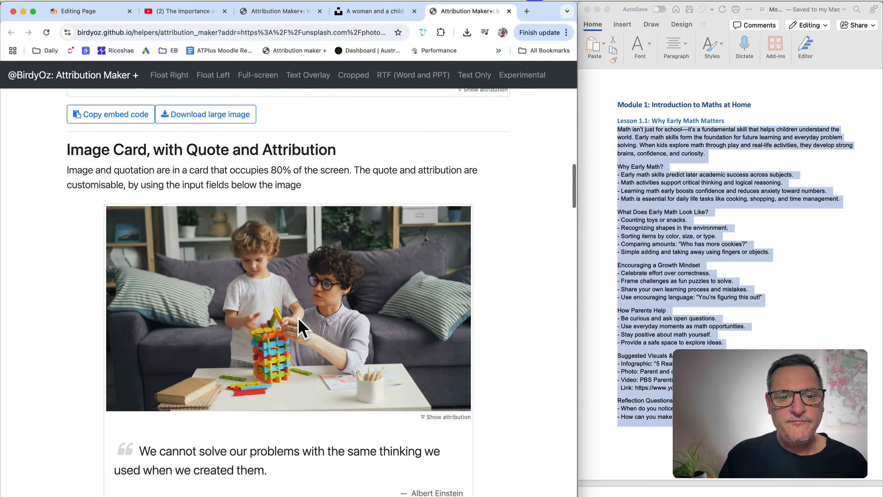
pyautogui.scroll(-10, 298, 318)
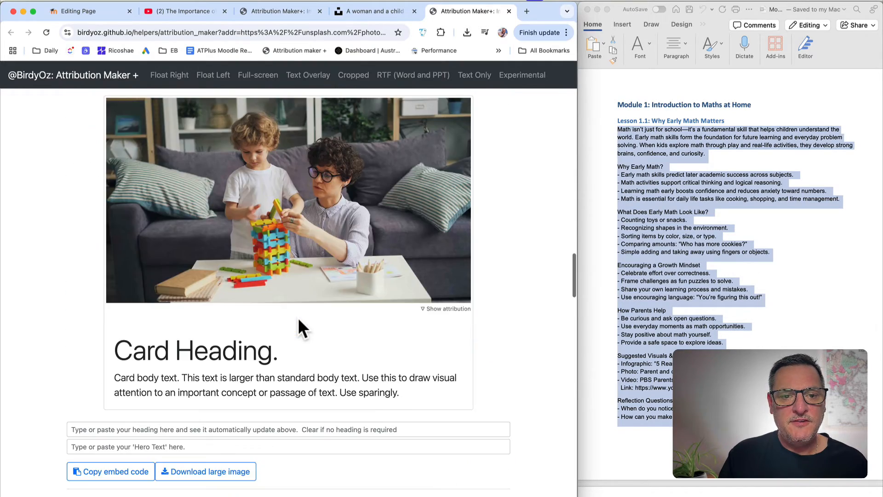
pyautogui.scroll(-20, 298, 318)
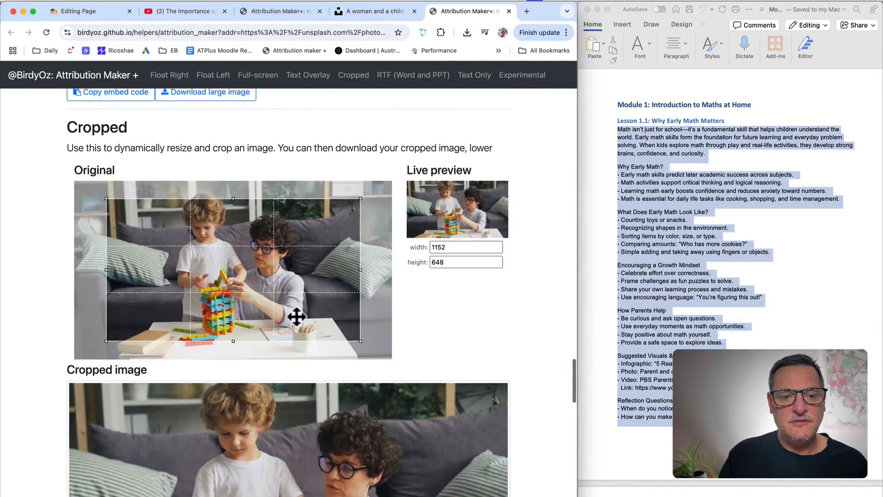
pyautogui.scroll(-1, 297, 317)
pyautogui.moveTo(102, 262); pyautogui.dragTo(54, 261)
pyautogui.moveTo(358, 262); pyautogui.dragTo(416, 264)
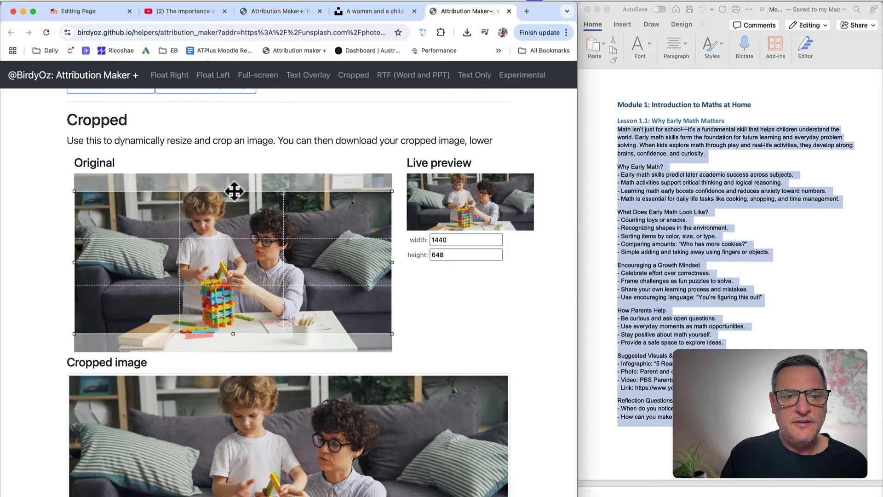
pyautogui.moveTo(235, 191); pyautogui.dragTo(233, 192)
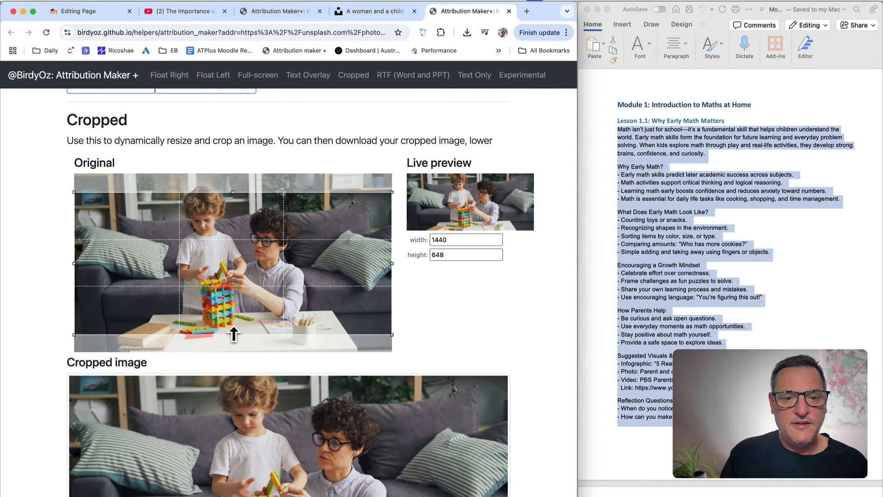
pyautogui.moveTo(234, 334); pyautogui.dragTo(232, 306)
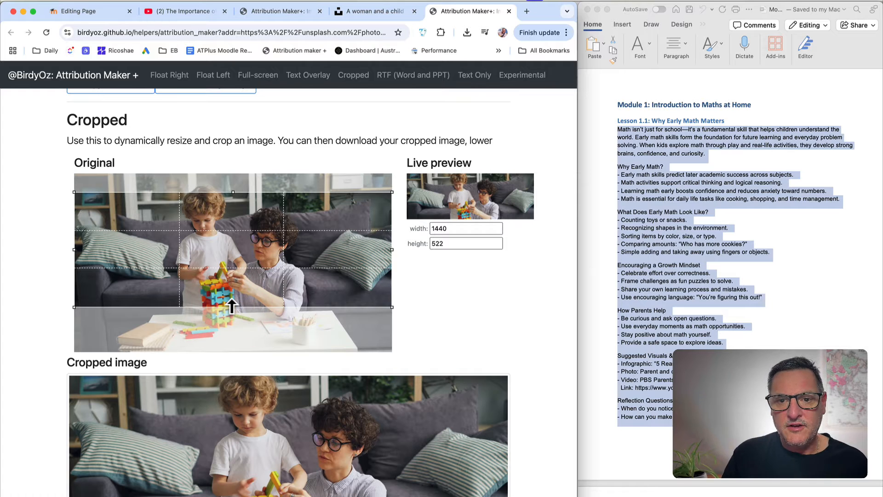
# Tighten the photo crop to about 1440 by 411 and download the cropped image
pyautogui.scroll(-2, 515, 312)
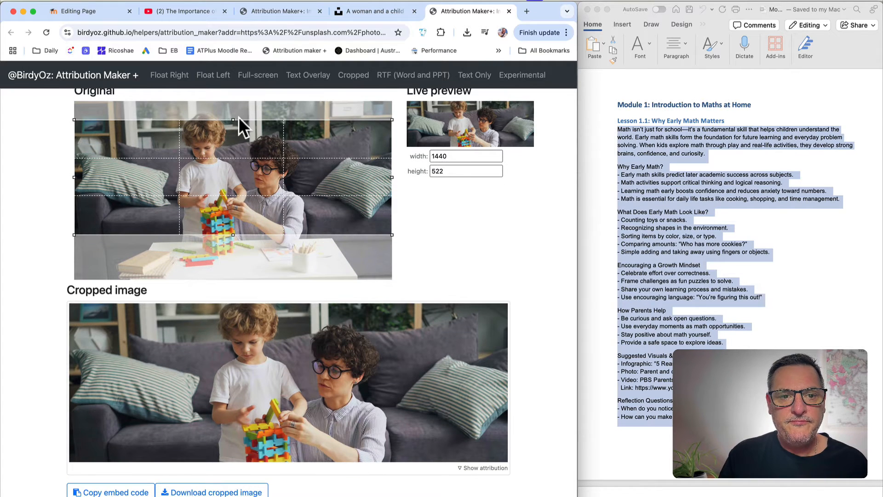
pyautogui.moveTo(234, 119); pyautogui.dragTo(234, 126)
pyautogui.moveTo(233, 235); pyautogui.dragTo(234, 223)
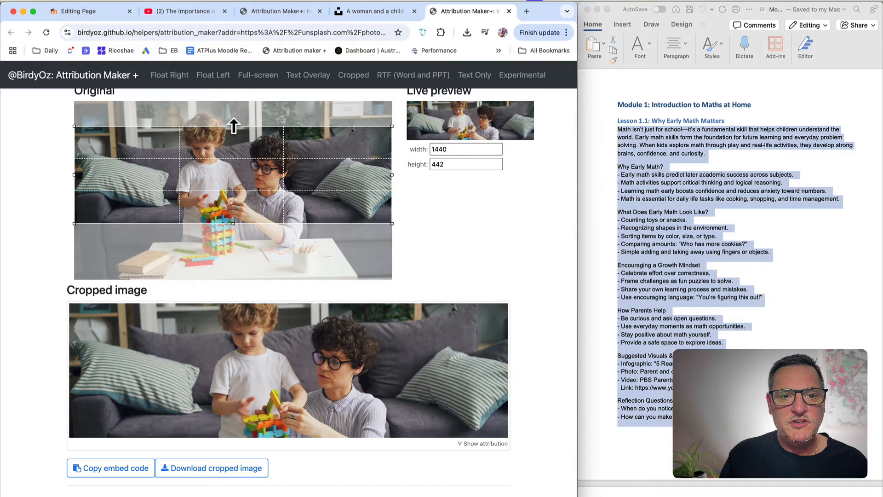
pyautogui.moveTo(233, 126); pyautogui.dragTo(234, 133)
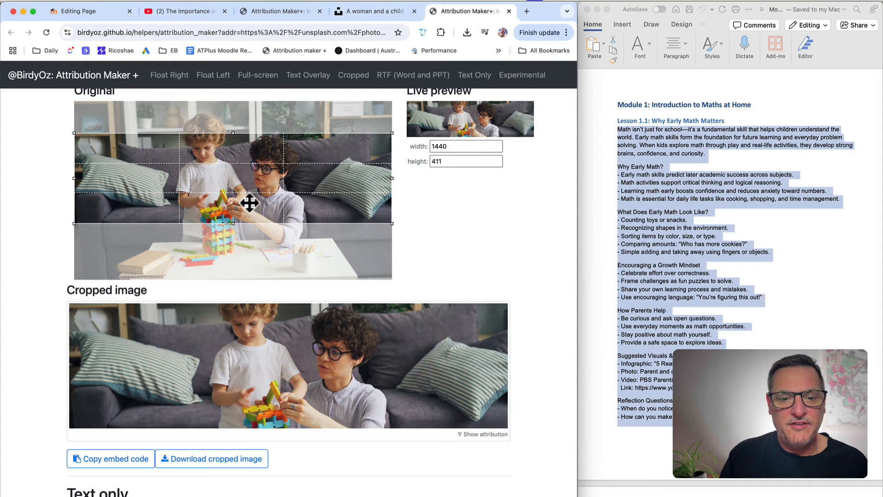
pyautogui.click(213, 468)
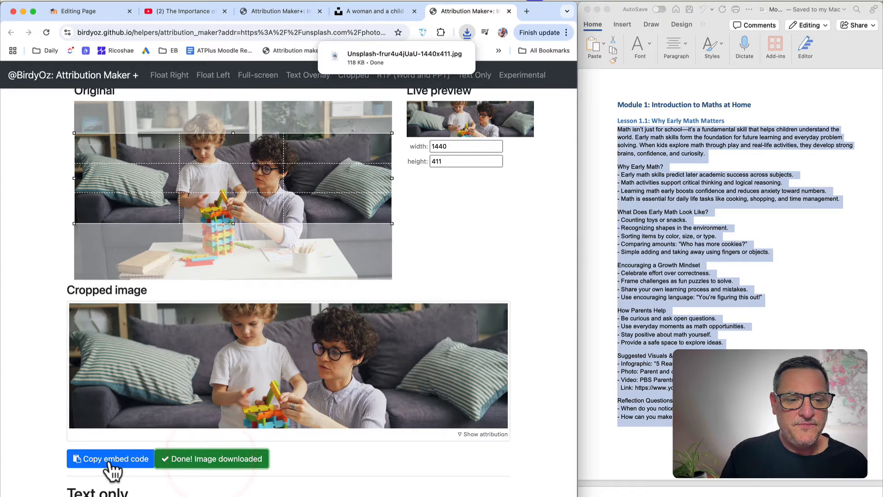
# Copy the cropped image's embed code and insert it at the very start of the Moodle page content's HTML source
pyautogui.click(113, 462)
pyautogui.click(93, 16)
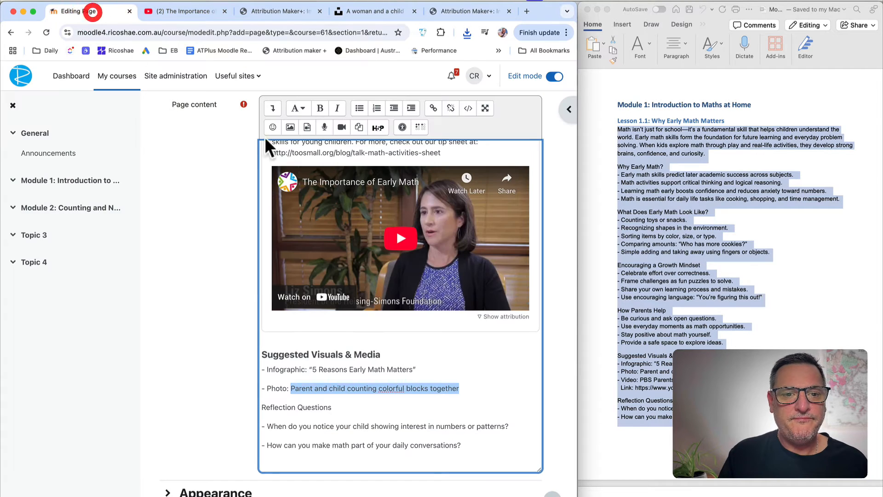
pyautogui.scroll(10, 329, 327)
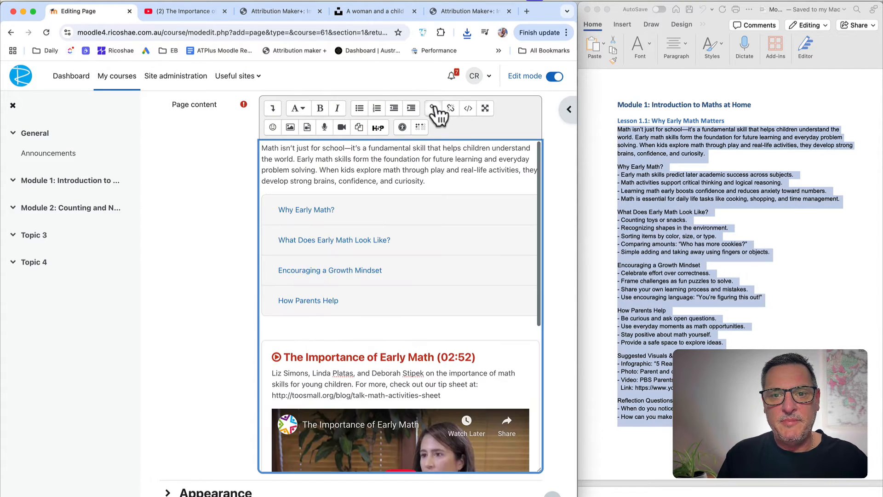
pyautogui.click(469, 109)
pyautogui.click(395, 156)
pyautogui.press('Up')
pyautogui.press('Up')
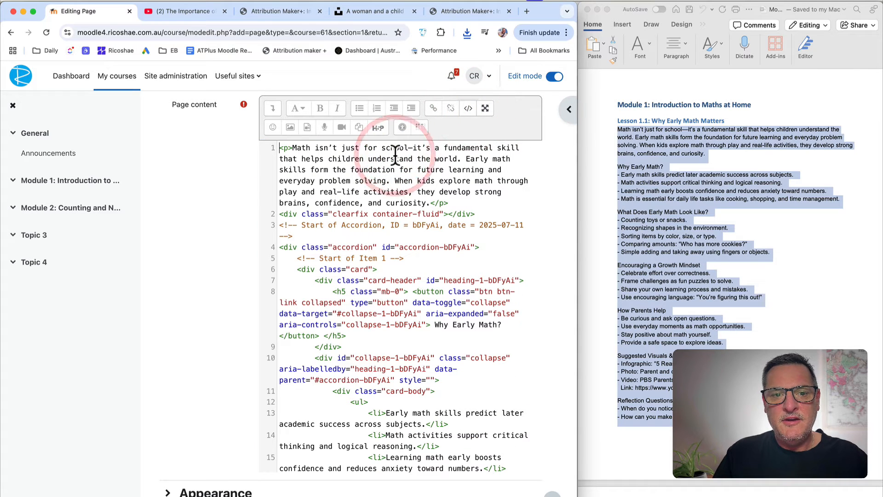
pyautogui.press('Return')
pyautogui.press('Up')
pyautogui.press('super+v')
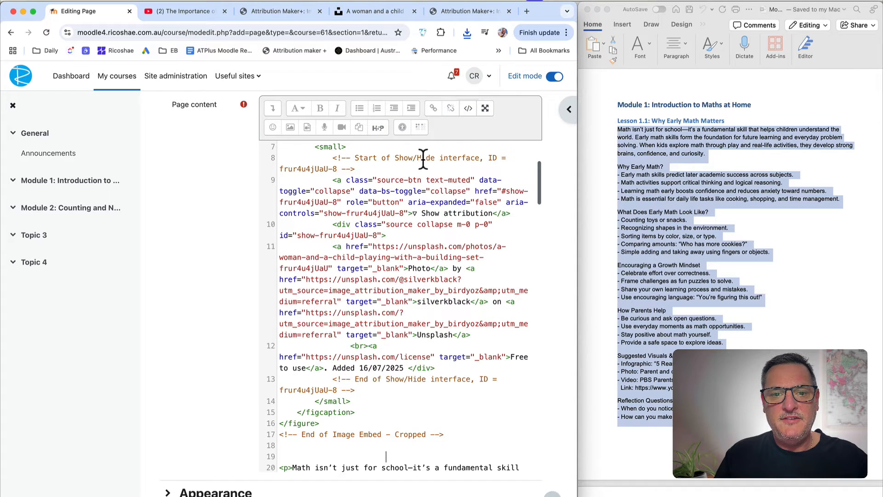
pyautogui.click(468, 109)
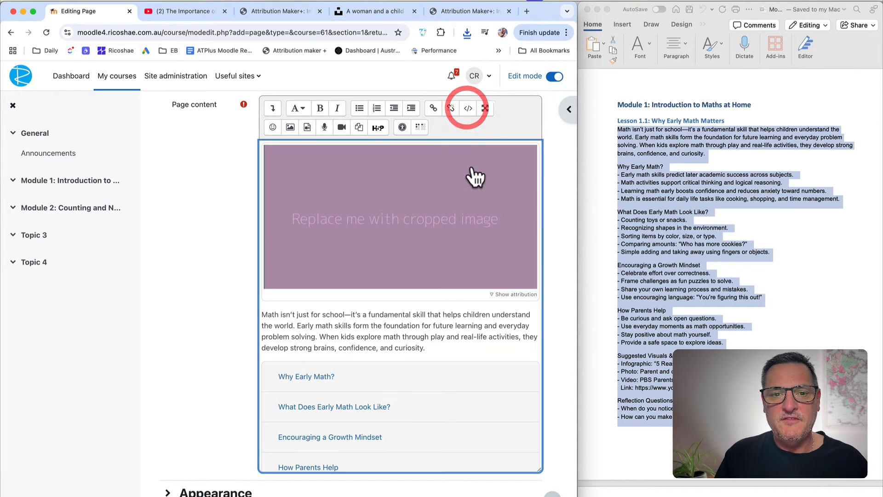
# Replace the "Replace me with cropped image" placeholder with an upload of Unsplash-frur4u4jUaU-1440x411.jpg and save it at a width of 100%
pyautogui.click(408, 213)
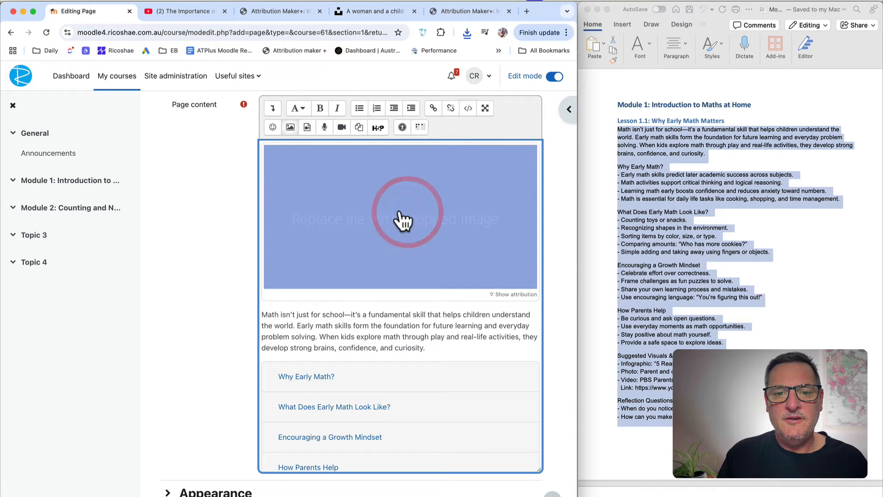
pyautogui.doubleClick(400, 211)
pyautogui.click(483, 202)
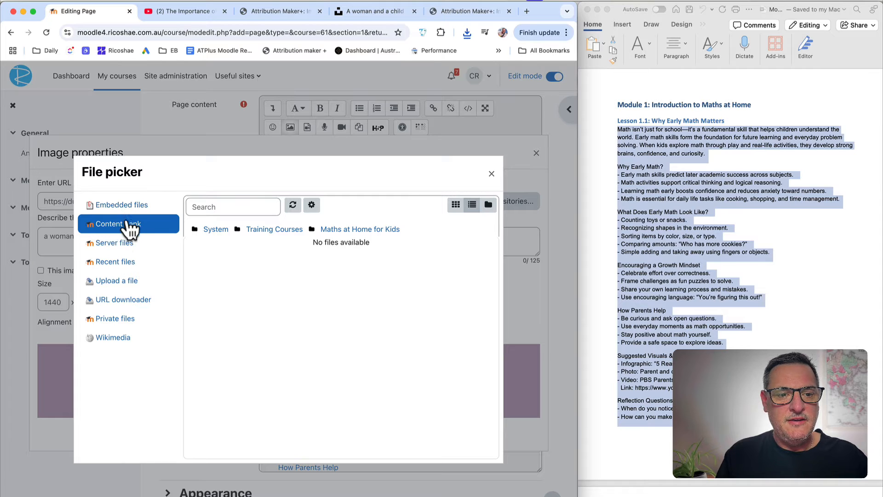
pyautogui.click(115, 280)
pyautogui.click(230, 257)
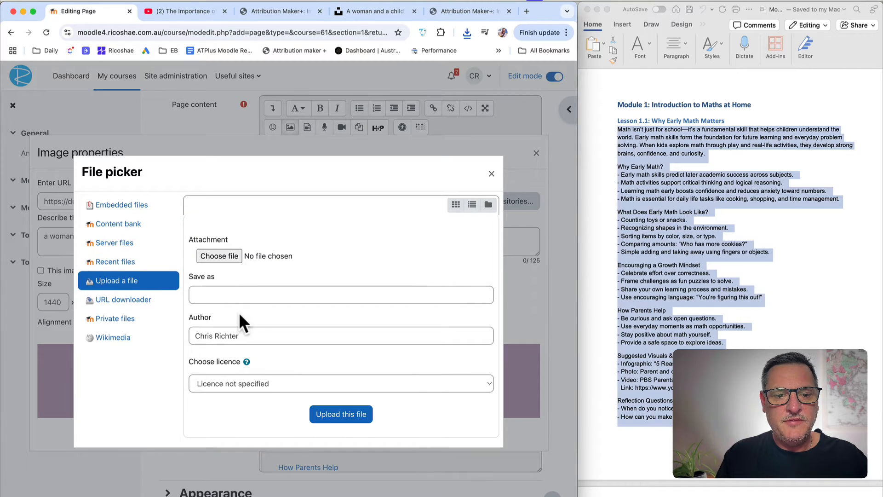
pyautogui.click(122, 260)
pyautogui.click(605, 357)
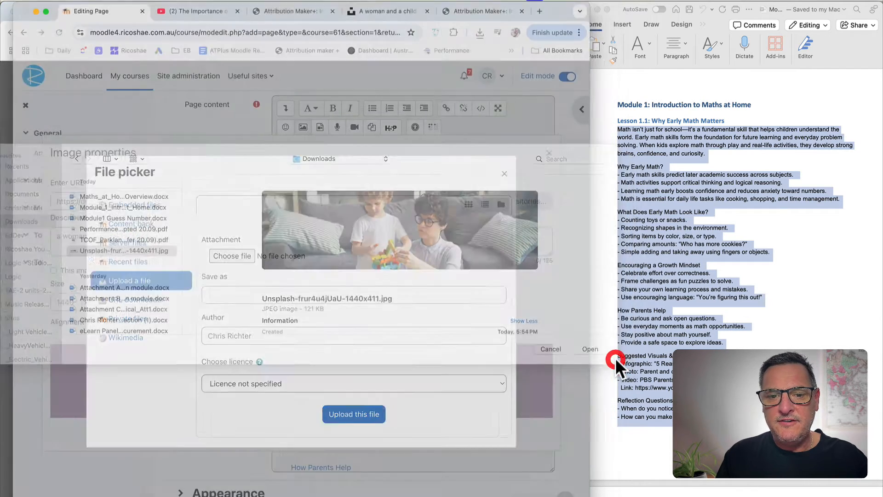
pyautogui.click(341, 414)
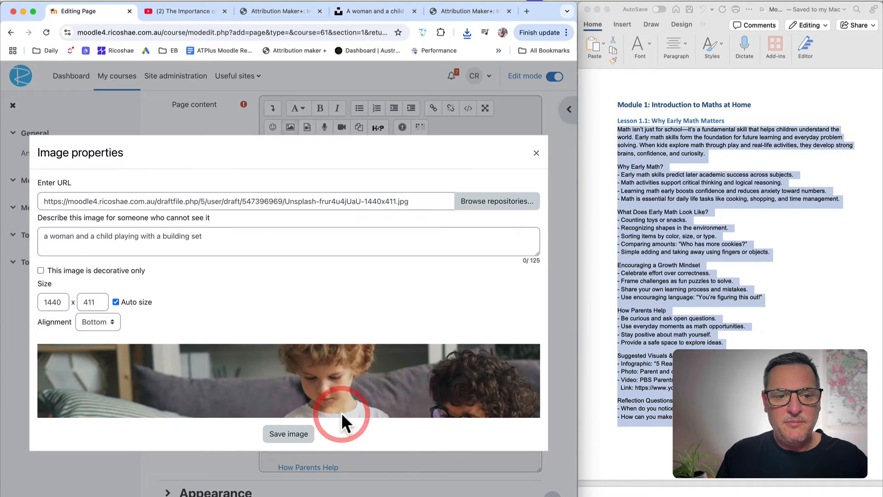
pyautogui.write('100')
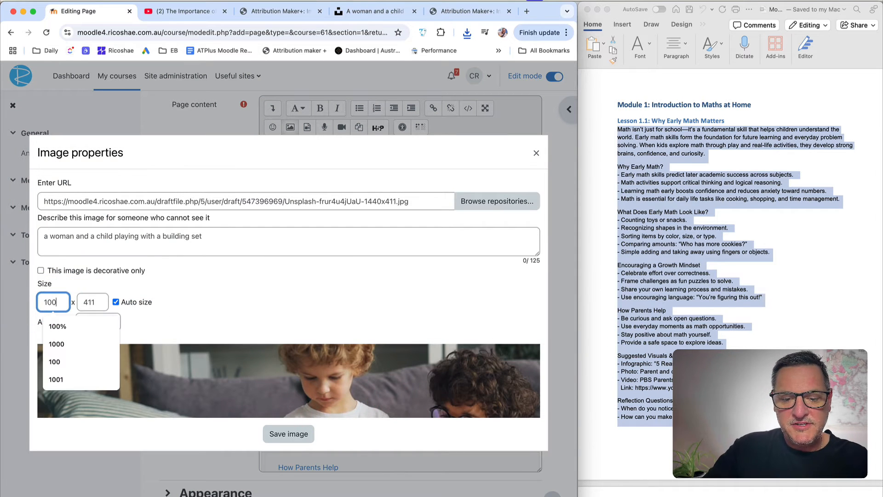
pyautogui.click(289, 434)
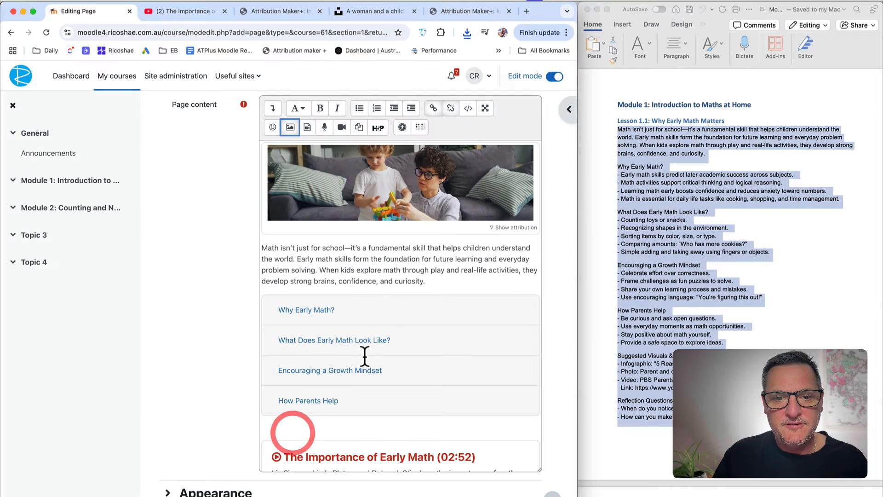
# Delete the line "Photo: Parent and child counting colorful blocks together" under Suggested Visuals & Media
pyautogui.scroll(-15, 400, 278)
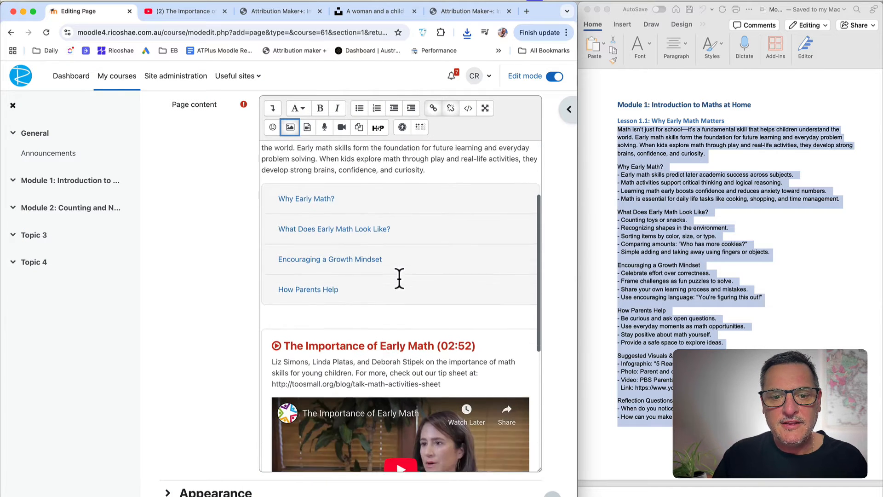
pyautogui.scroll(-2, 400, 278)
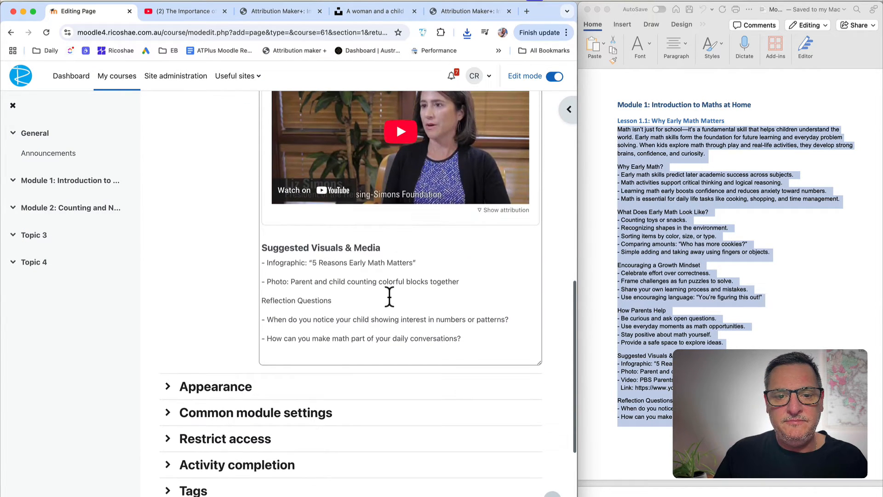
pyautogui.moveTo(471, 285); pyautogui.dragTo(260, 281)
pyautogui.press('BackSpace')
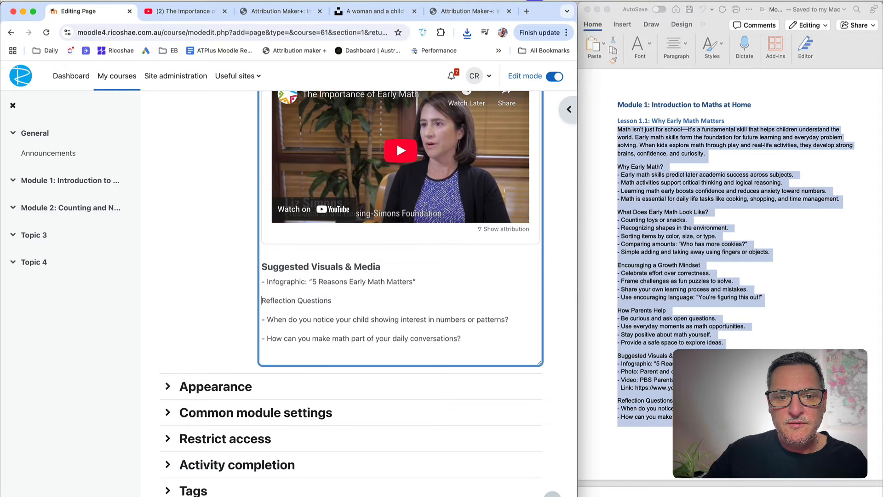
# Turn the two lines under Reflection Questions into a bulleted list and remove their leading hyphens
pyautogui.click(304, 299)
pyautogui.scroll(6, 233, 269)
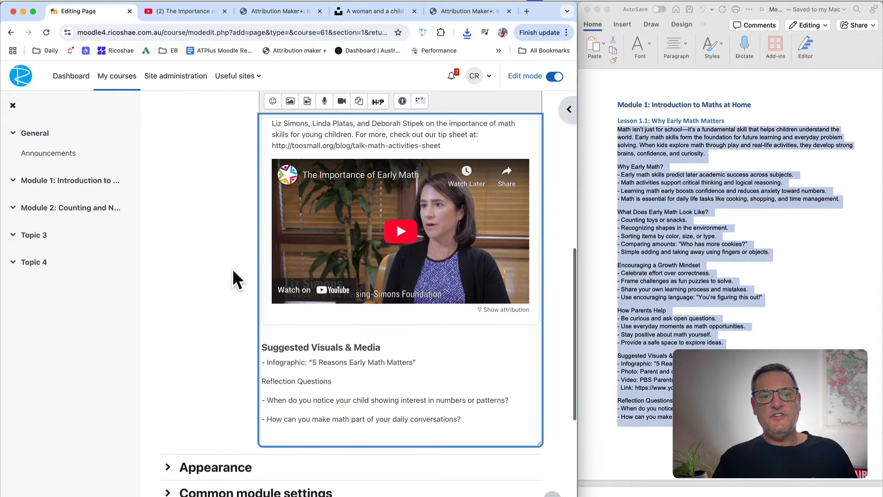
pyautogui.scroll(-5, 233, 269)
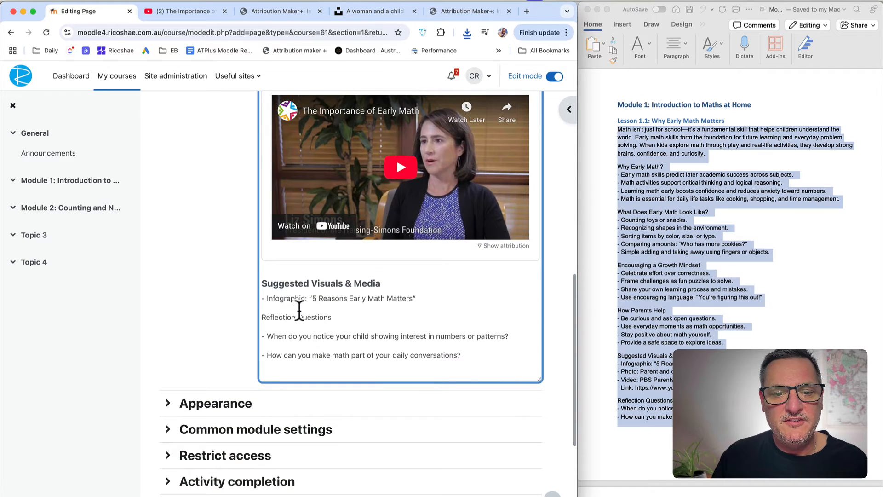
pyautogui.moveTo(269, 333); pyautogui.dragTo(297, 355)
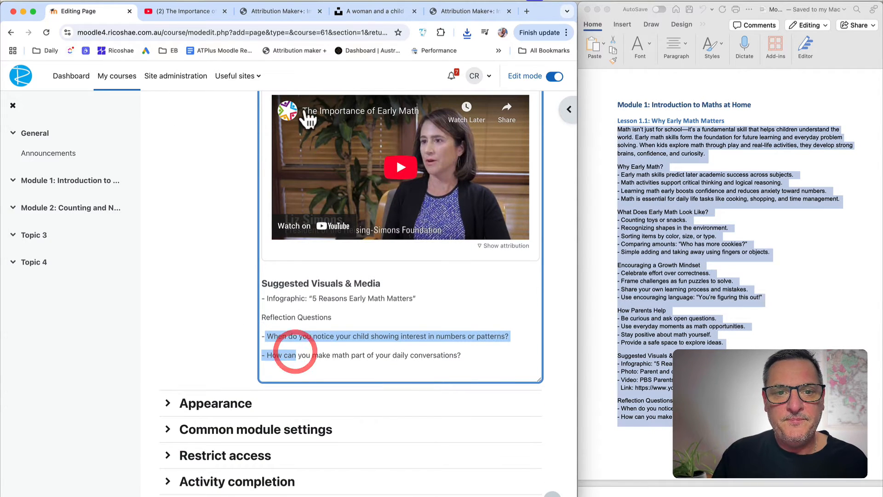
pyautogui.scroll(5, 209, 195)
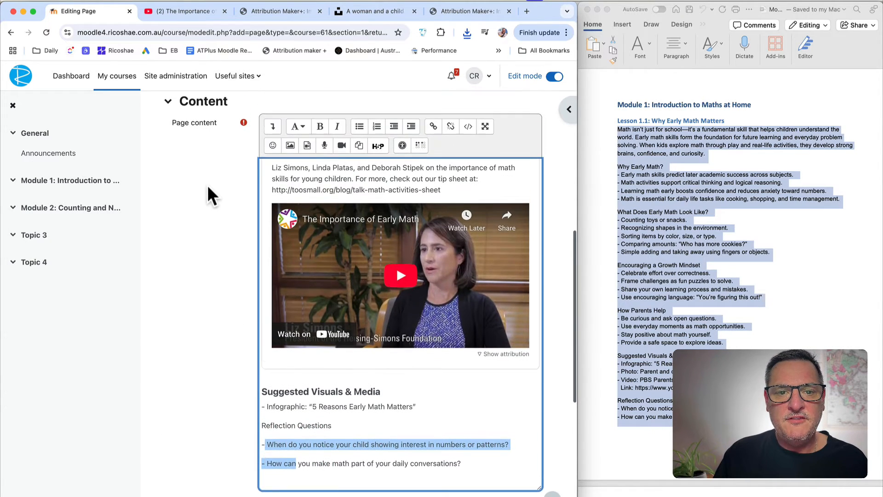
pyautogui.click(359, 126)
pyautogui.click(279, 462)
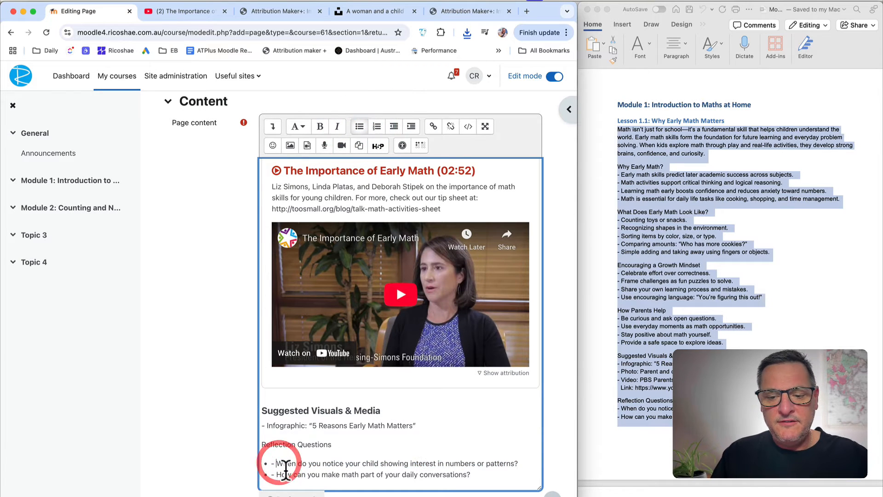
pyautogui.press('BackSpace')
pyautogui.press('BackSpace')
pyautogui.press('Down')
pyautogui.press('BackSpace')
pyautogui.press('BackSpace')
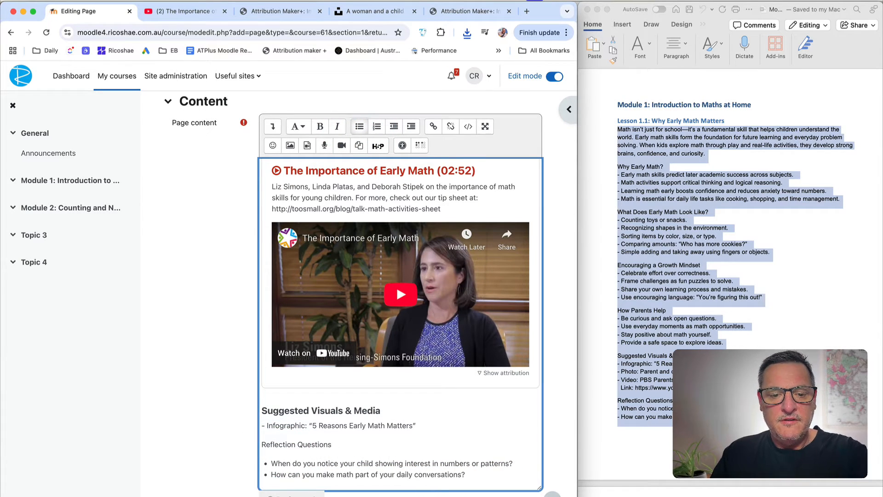
pyautogui.click(480, 13)
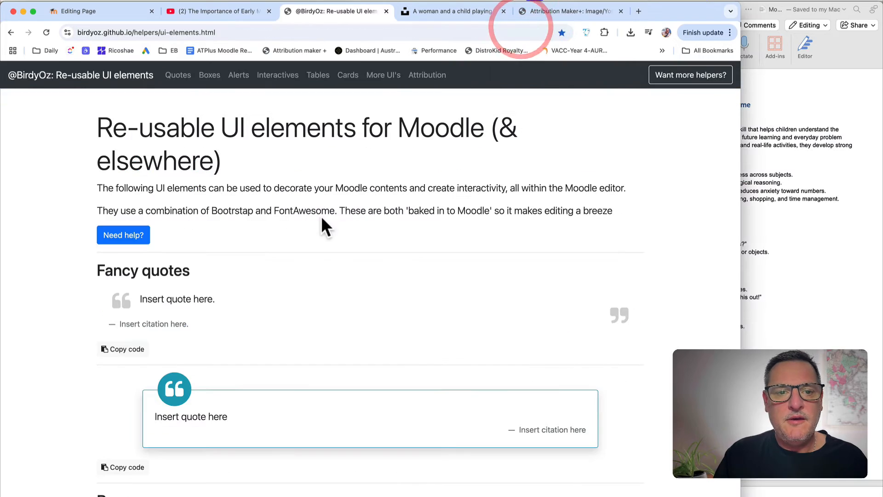
pyautogui.scroll(-10, 292, 266)
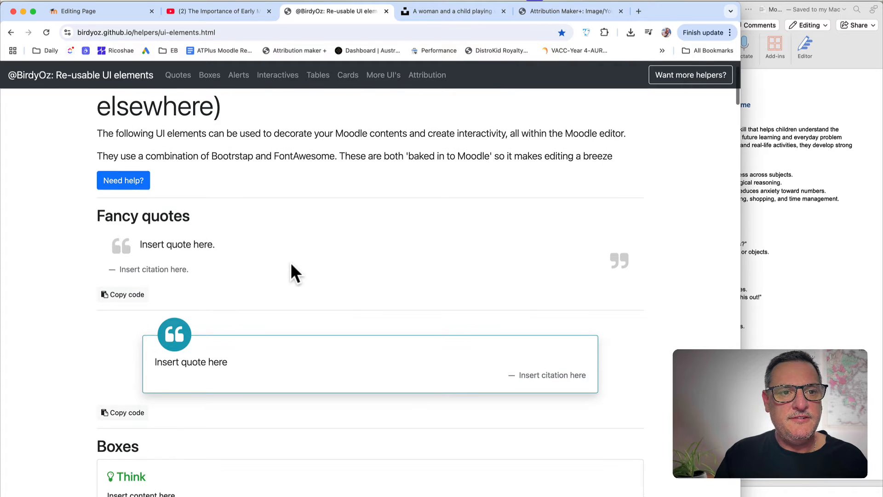
pyautogui.scroll(-15, 292, 265)
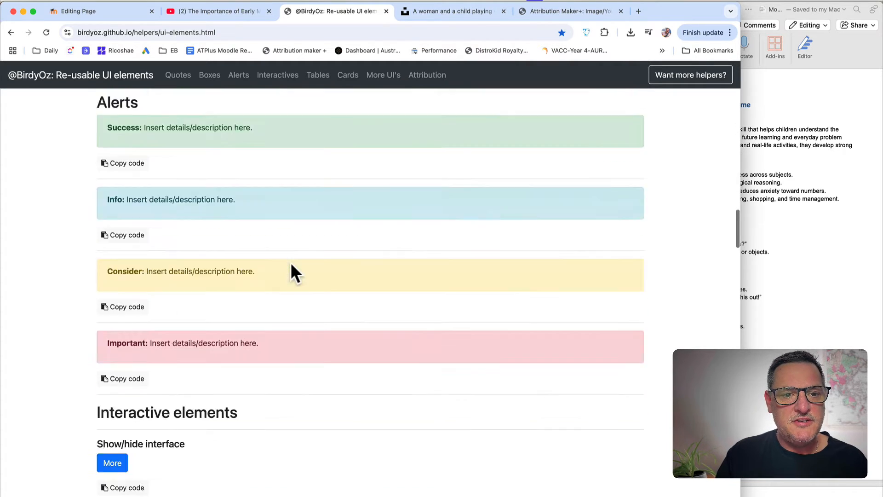
pyautogui.scroll(-5, 295, 274)
pyautogui.scroll(15, 294, 274)
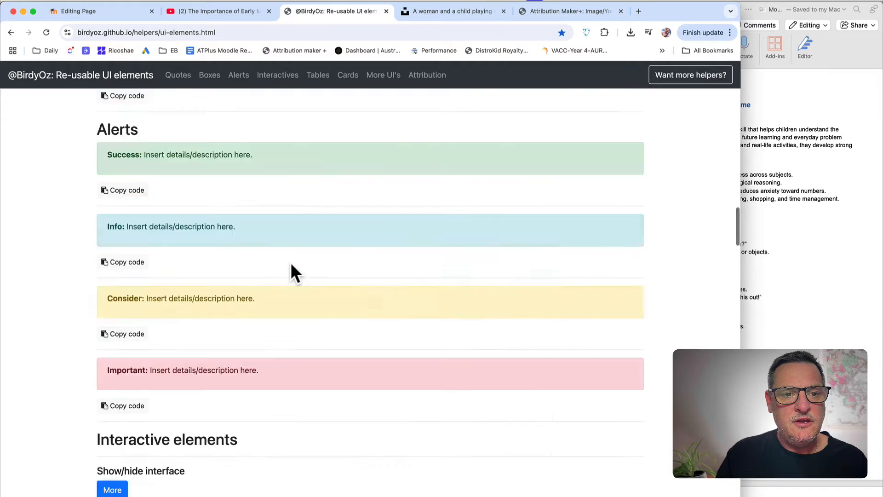
pyautogui.scroll(8, 292, 266)
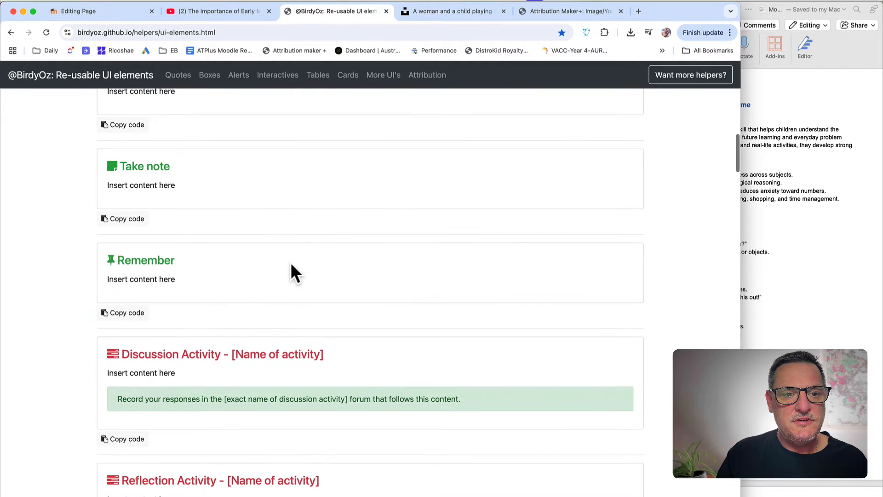
pyautogui.click(108, 12)
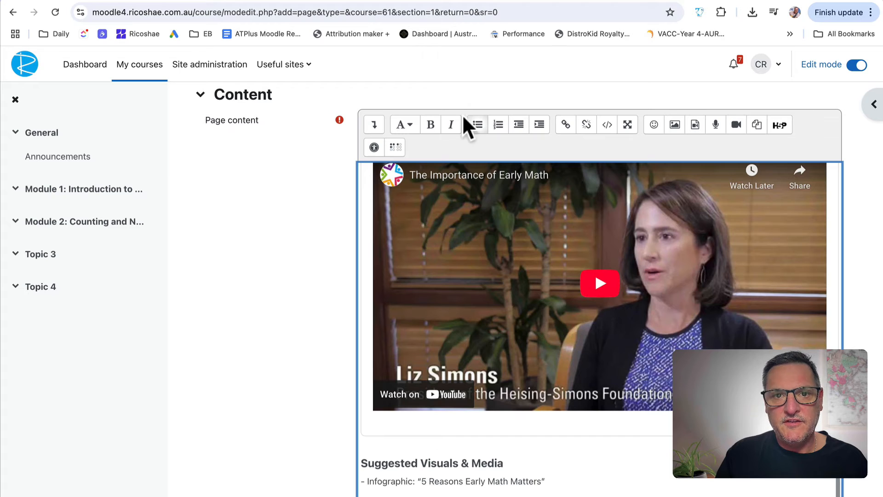
pyautogui.click(672, 2)
pyautogui.click(375, 1)
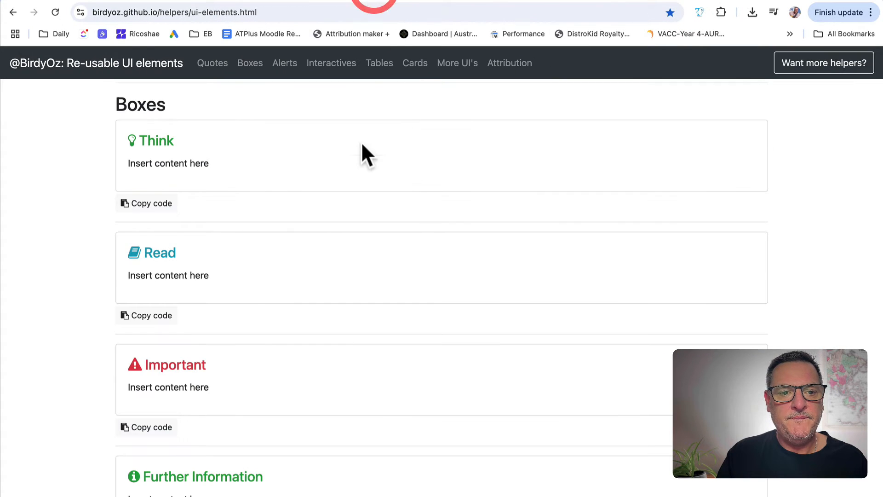
pyautogui.scroll(-5, 244, 302)
pyautogui.scroll(-15, 244, 295)
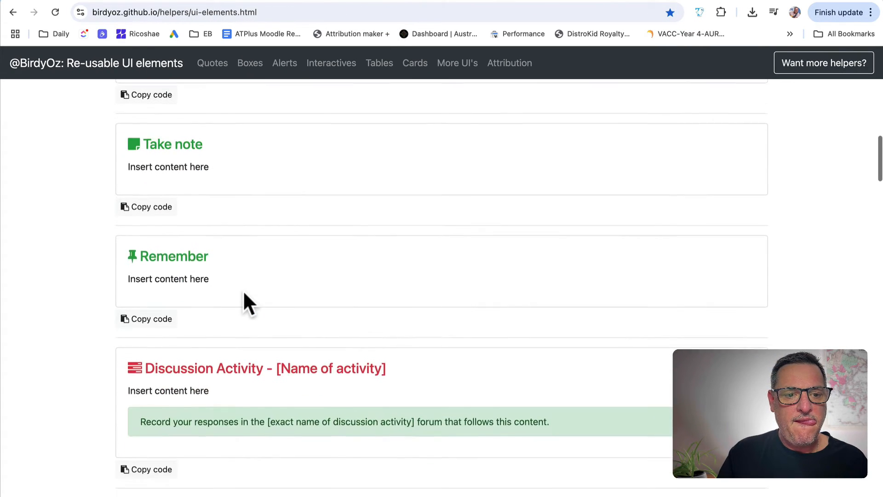
pyautogui.scroll(1, 244, 295)
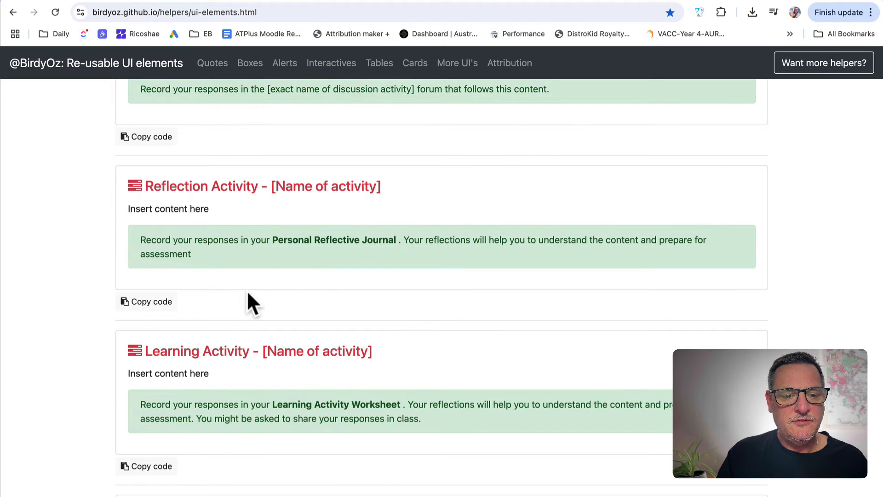
pyautogui.click(174, 300)
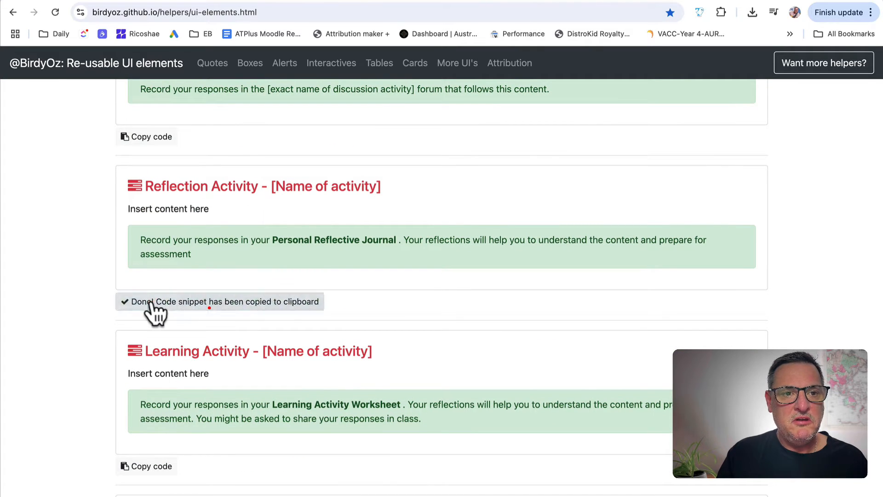
# Paste the copied Reflection Activity box code at the end of the page content's HTML source and return to the visual view
pyautogui.click(154, 3)
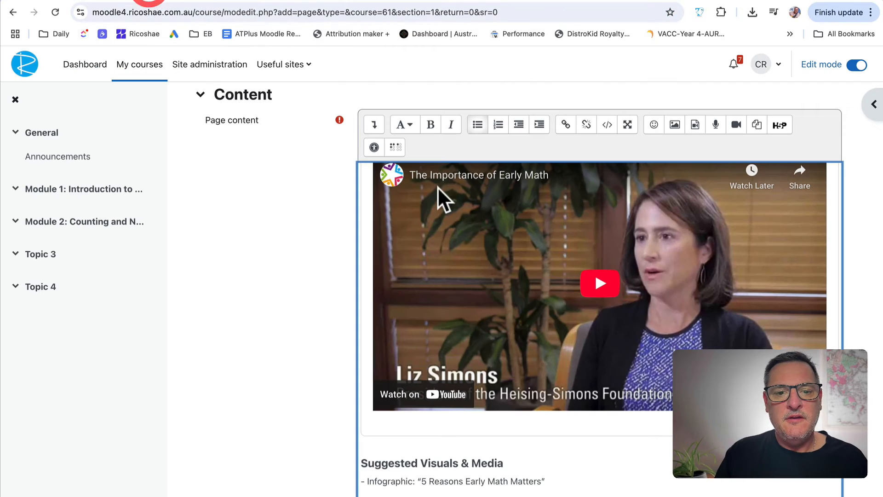
pyautogui.scroll(-5, 508, 418)
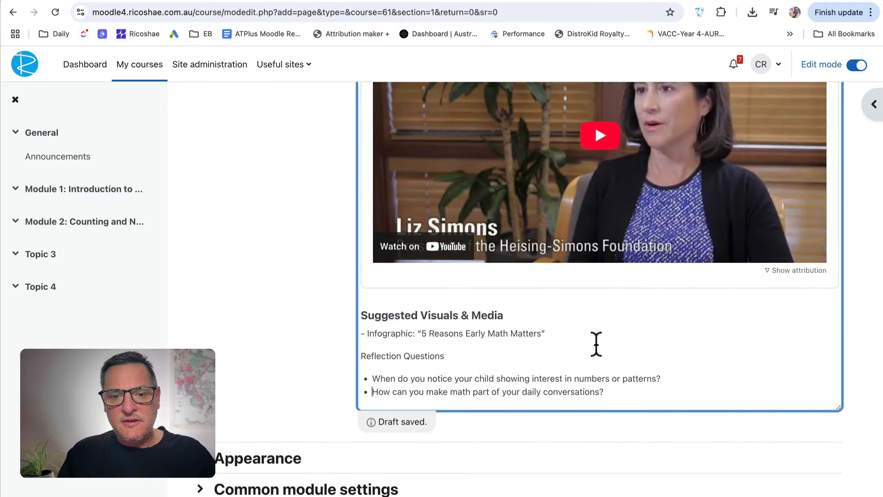
pyautogui.scroll(5, 316, 339)
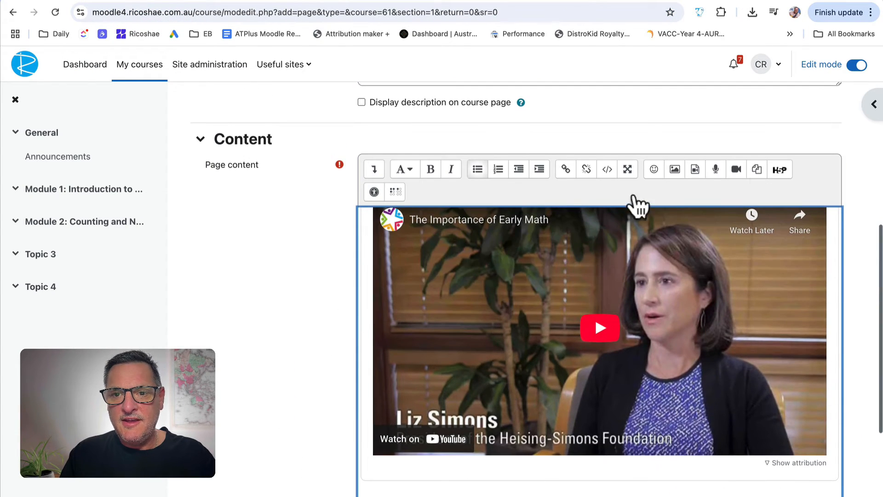
pyautogui.click(608, 170)
pyautogui.scroll(-15, 574, 460)
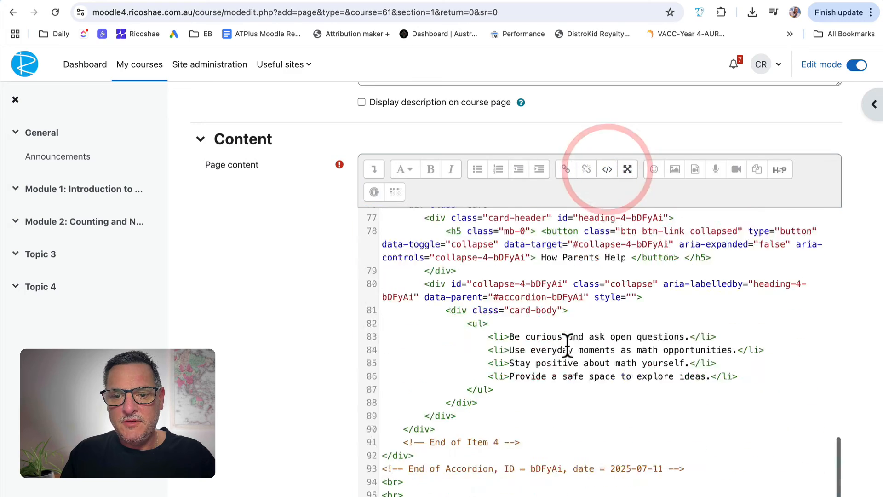
pyautogui.scroll(-5, 574, 483)
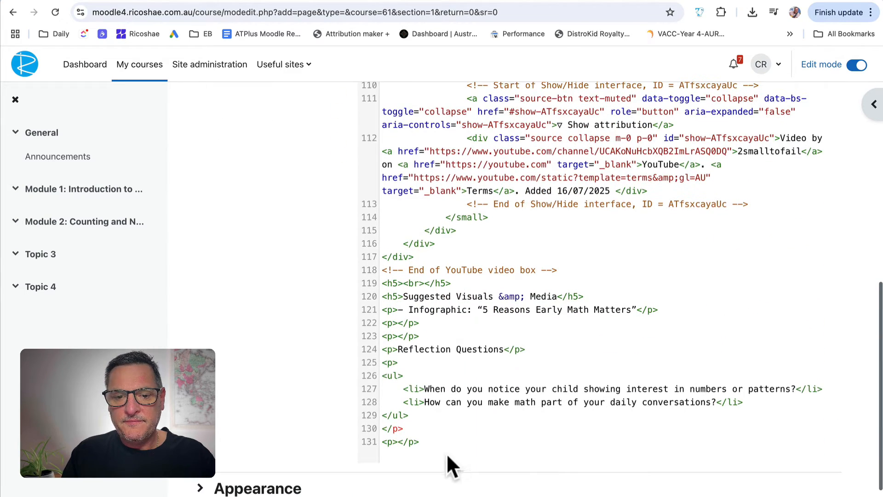
pyautogui.click(442, 443)
pyautogui.press('super+v')
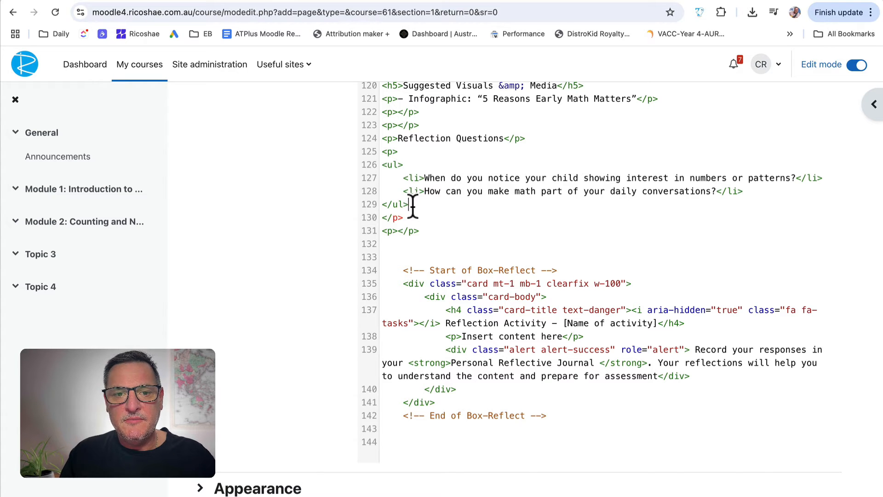
pyautogui.moveTo(413, 205); pyautogui.dragTo(398, 171)
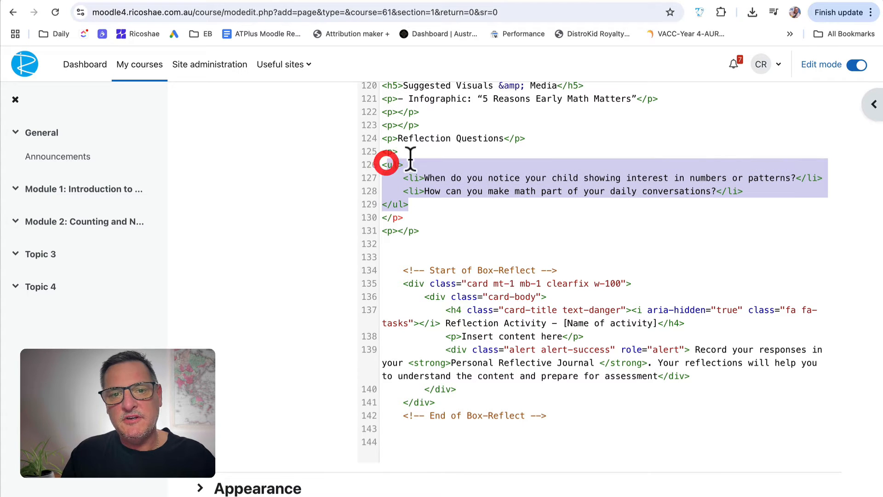
pyautogui.scroll(5, 264, 197)
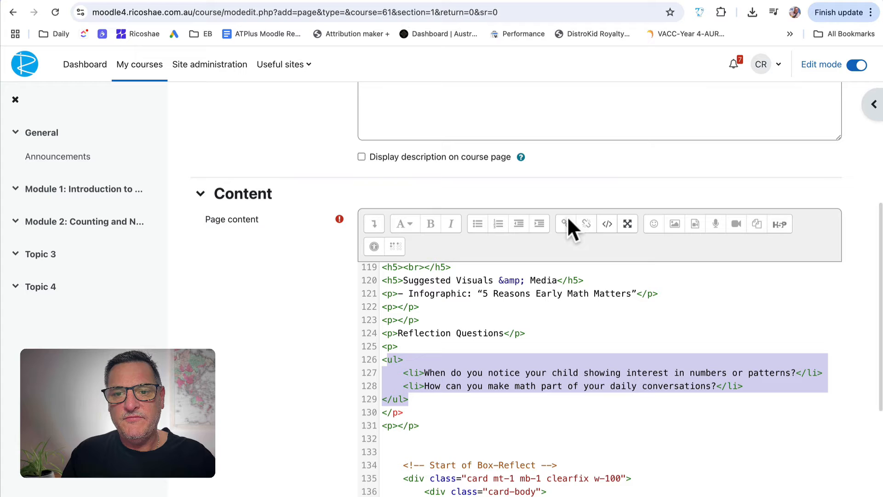
pyautogui.click(608, 223)
pyautogui.scroll(-6, 521, 414)
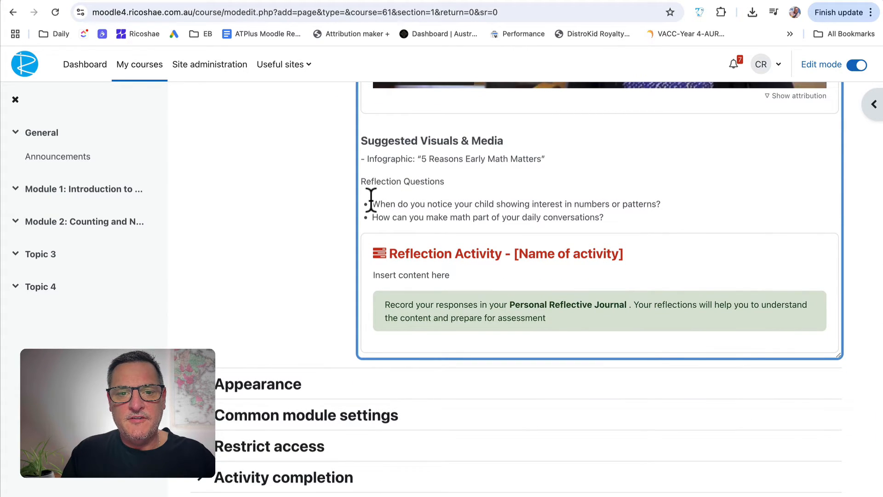
# Replace the heading of the Reflection Activity box with "Reflection Questions"
pyautogui.moveTo(362, 181); pyautogui.dragTo(429, 181)
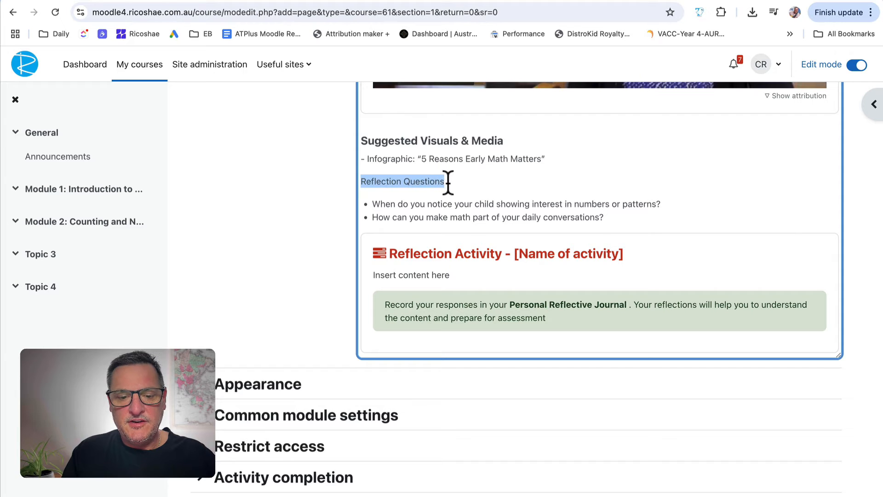
pyautogui.moveTo(392, 254); pyautogui.dragTo(629, 253)
pyautogui.write('Reflection Questions')
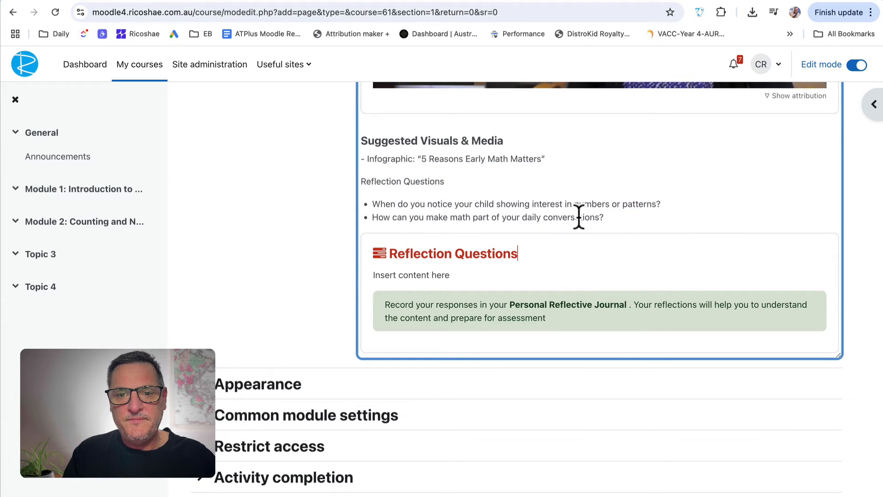
# Move the two bulleted reflection questions into the box in place of "Insert content here"
pyautogui.moveTo(617, 216); pyautogui.dragTo(367, 201)
pyautogui.hotkey('ctrl', 'c')
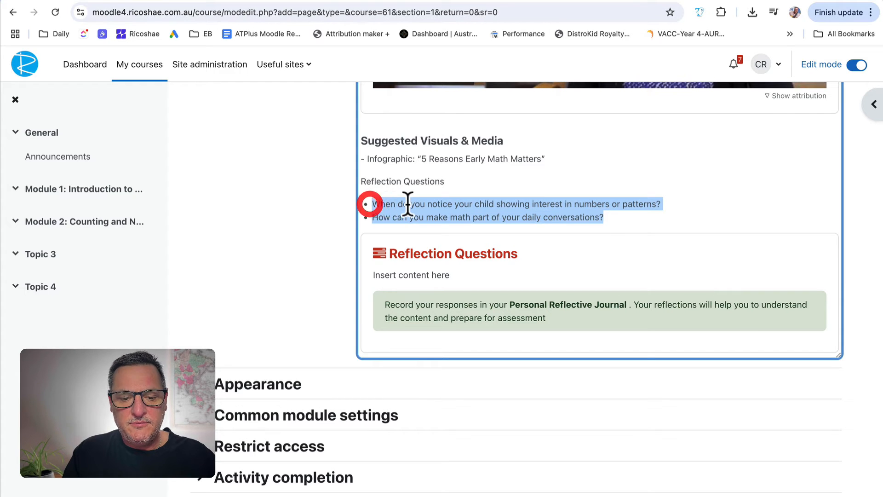
pyautogui.press('BackSpace')
pyautogui.moveTo(559, 318); pyautogui.dragTo(505, 313)
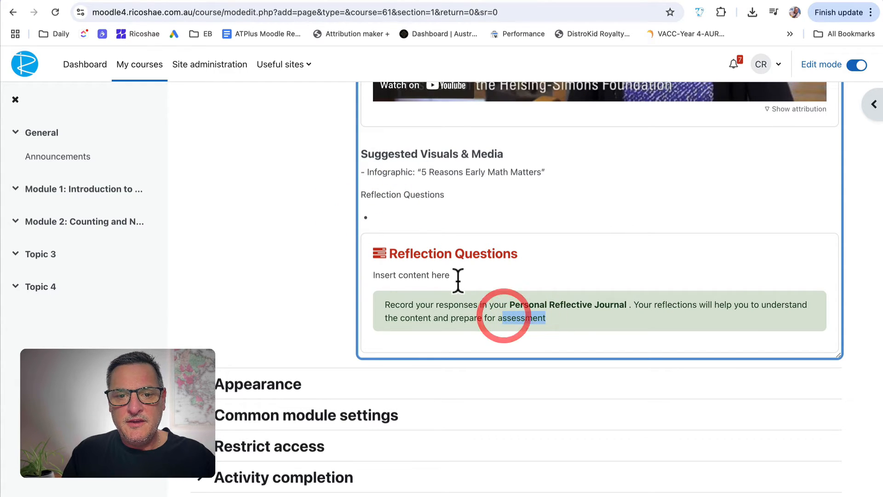
pyautogui.moveTo(450, 275); pyautogui.dragTo(365, 275)
pyautogui.hotkey('ctrl', 'v')
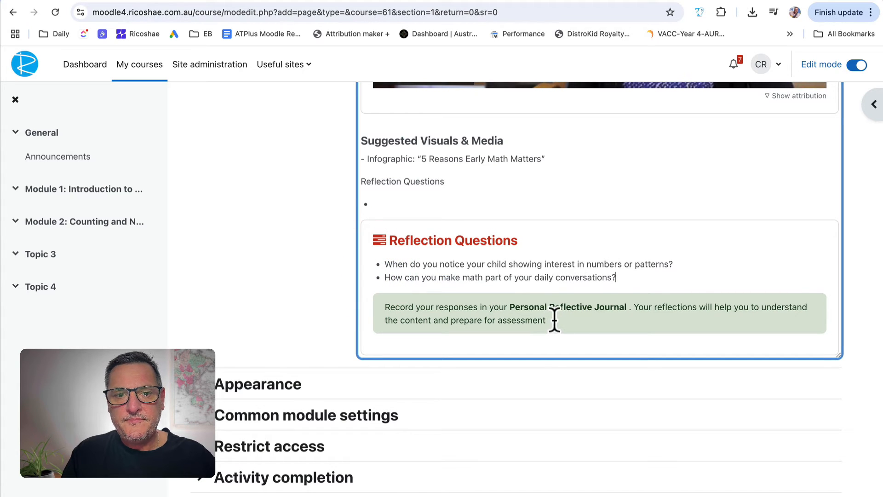
# Delete the green Personal Reflective Journal note from the Reflection Questions box
pyautogui.moveTo(555, 321); pyautogui.dragTo(416, 299)
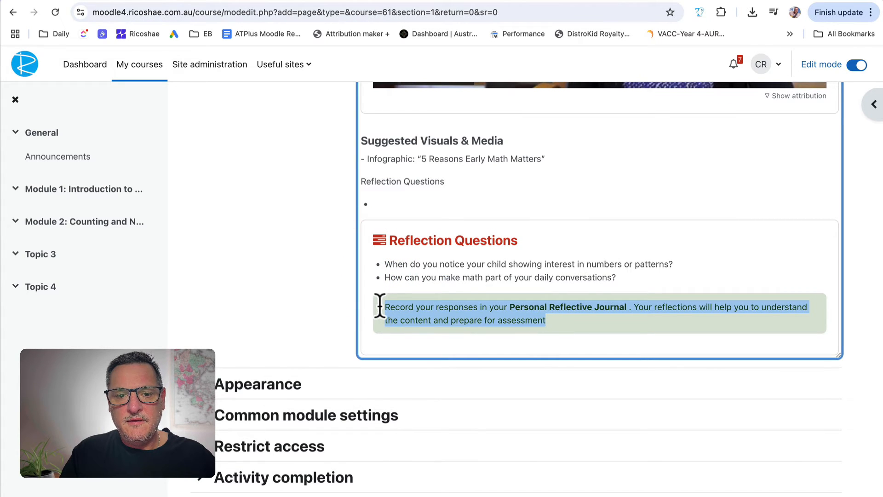
pyautogui.press('BackSpace')
pyautogui.press('BackSpace')
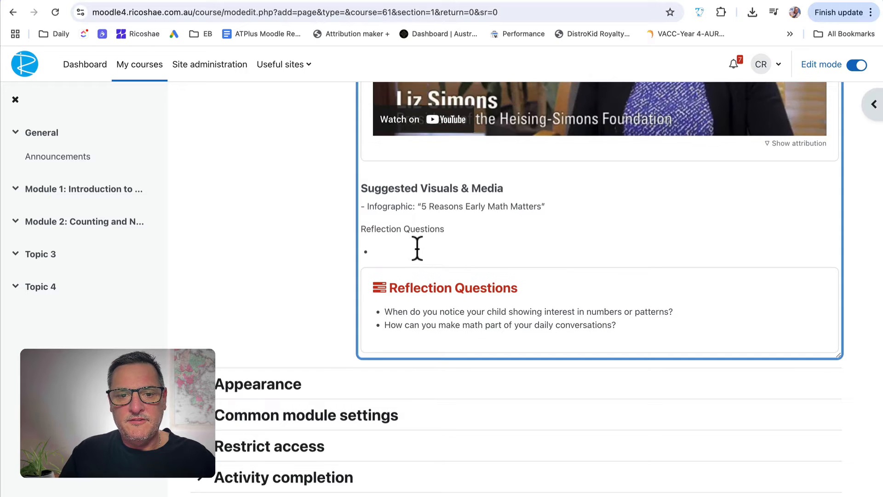
# Remove the leftover empty bullet and the plain "Reflection Questions" line above the box
pyautogui.press('BackSpace')
pyautogui.hotkey('shift', 'Home')
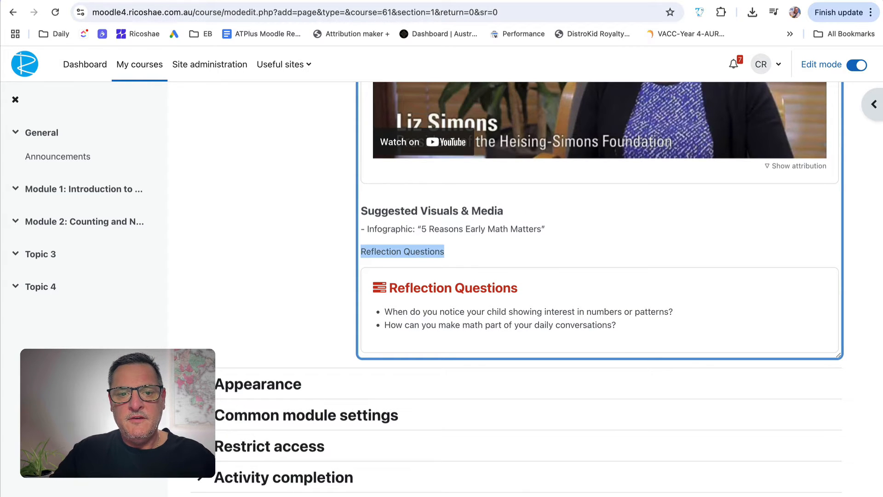
pyautogui.press('BackSpace')
pyautogui.press('BackSpace')
pyautogui.scroll(-1, 488, 232)
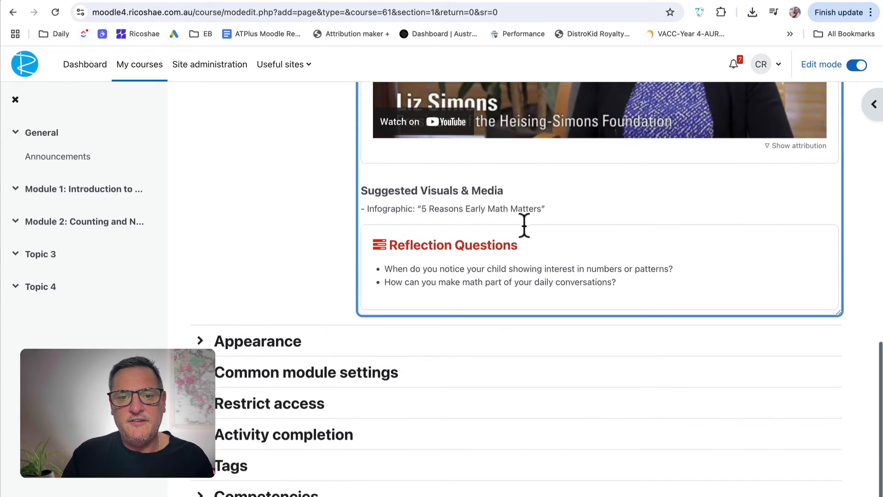
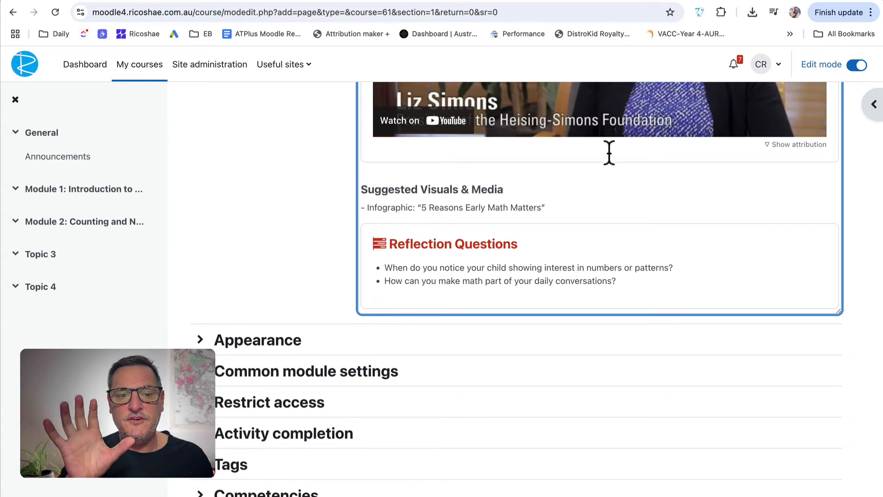
# Replace the heading "Suggested Visuals & Media" with "5 Reasons Early Math Matters" and delete the Infographic line beneath it
pyautogui.scroll(3, 610, 152)
pyautogui.click(503, 369)
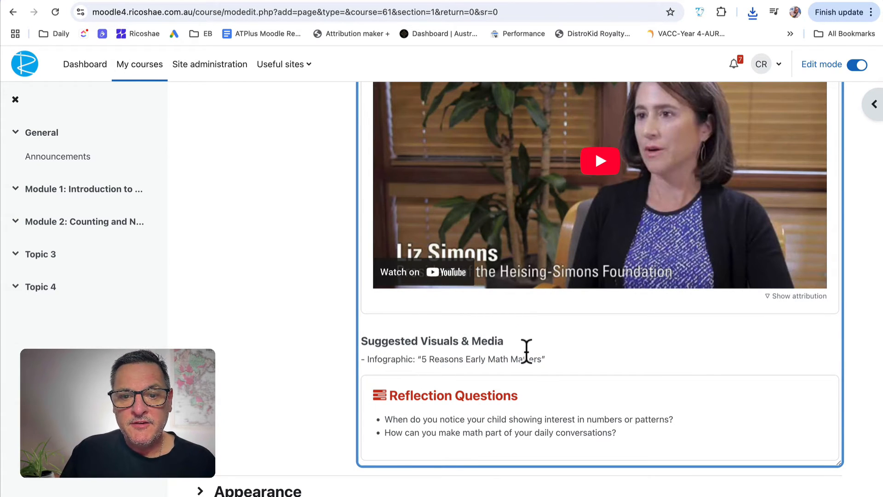
pyautogui.moveTo(422, 360); pyautogui.dragTo(390, 342)
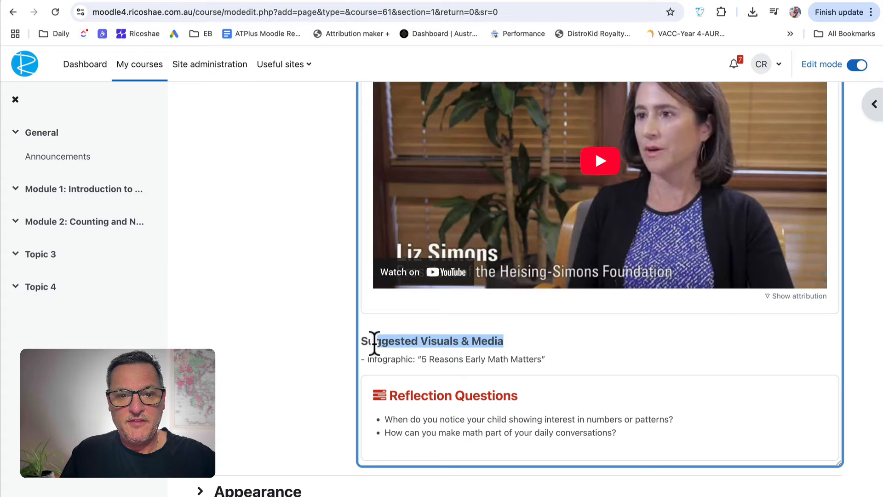
pyautogui.write('5 Reasons Early Math Matters')
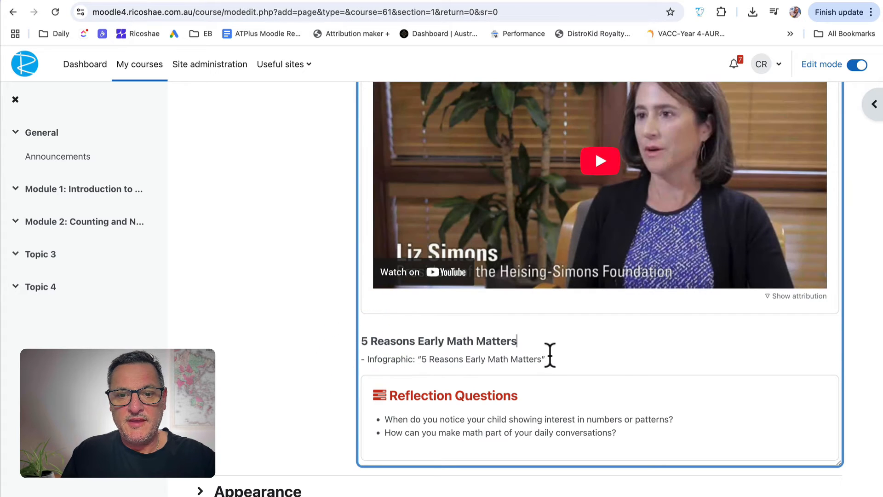
pyautogui.moveTo(550, 358); pyautogui.dragTo(360, 355)
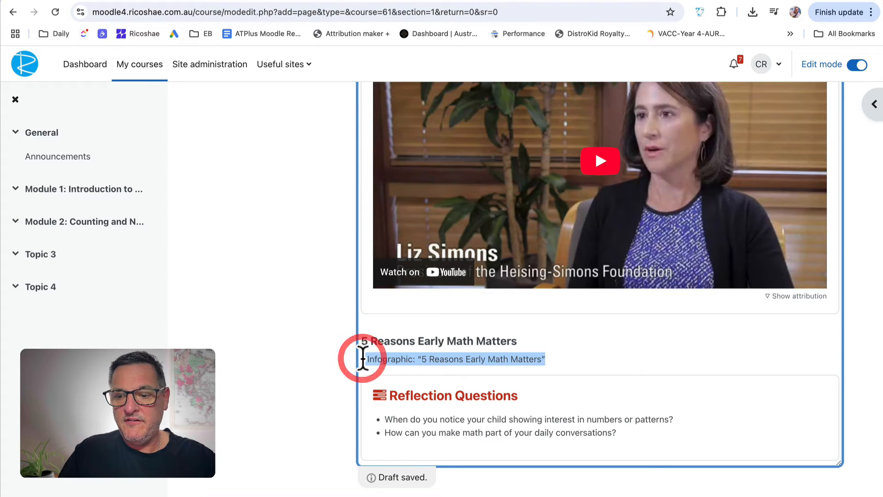
pyautogui.press('BackSpace')
pyautogui.click(529, 359)
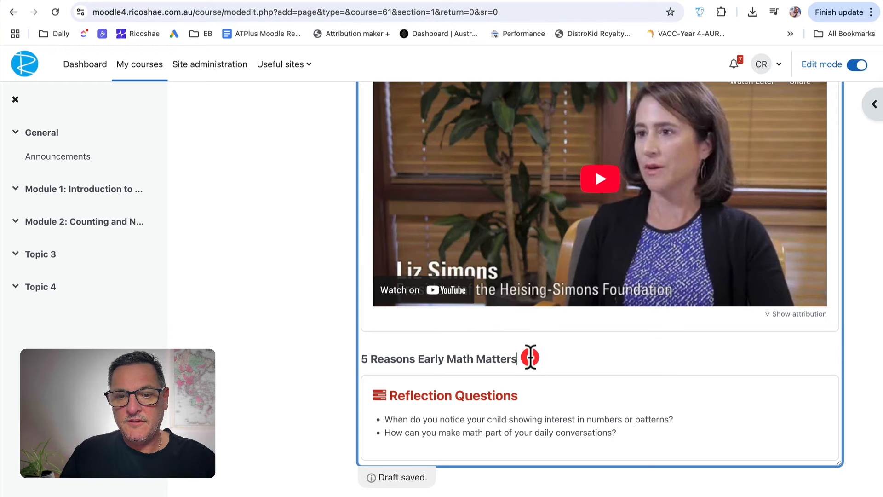
# Add a new line under the "5 Reasons Early Math Matters" heading and upload 5 reasongearlmathsmatters.png as an image there
pyautogui.press('Return')
pyautogui.scroll(4, 302, 346)
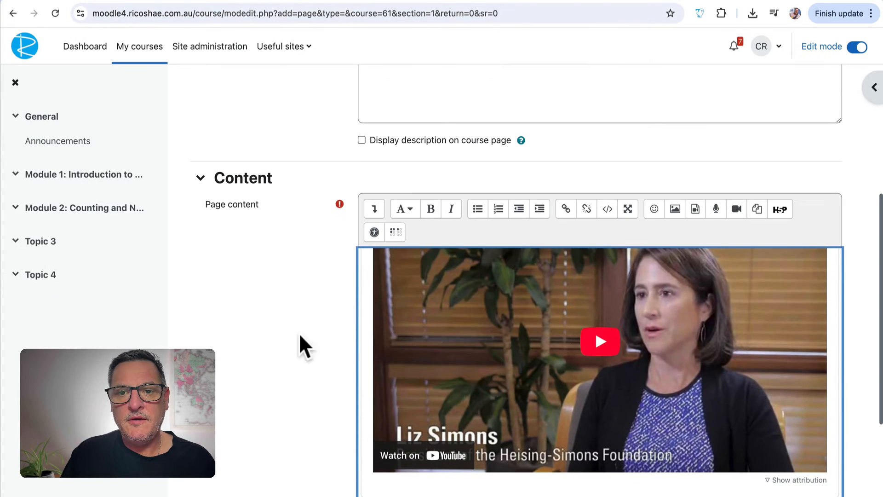
pyautogui.click(674, 214)
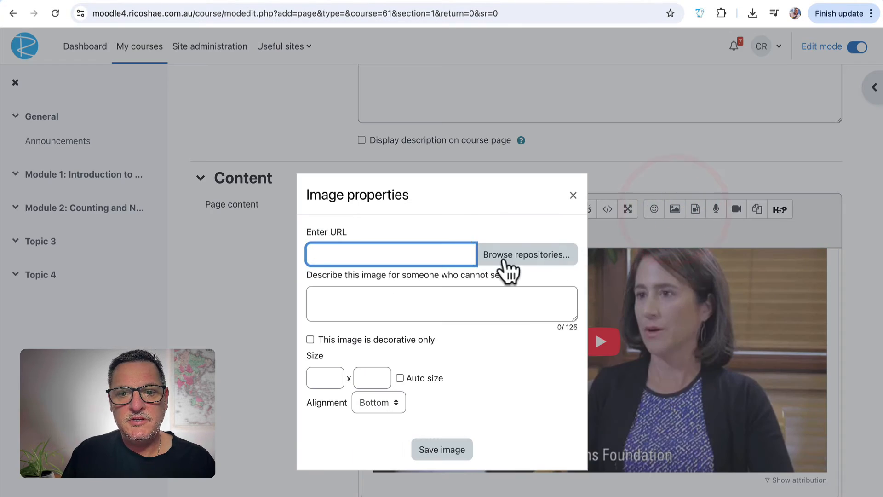
pyautogui.click(520, 253)
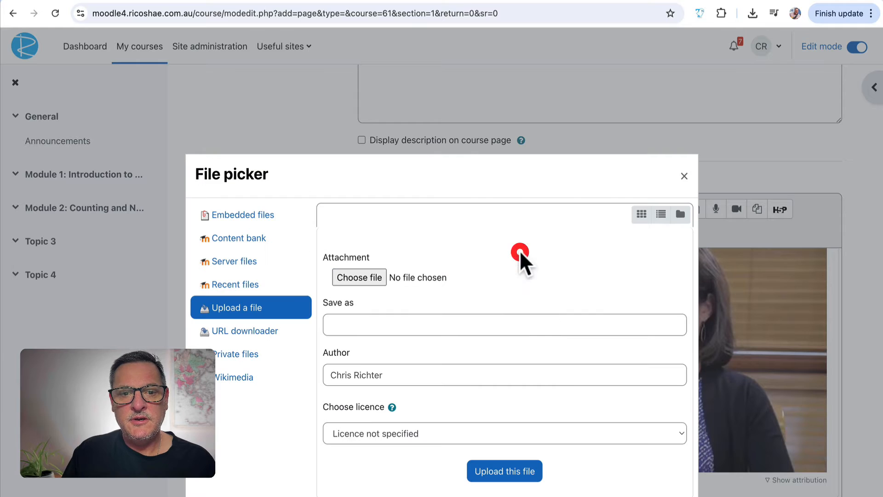
pyautogui.rightClick(365, 275)
pyautogui.click(355, 277)
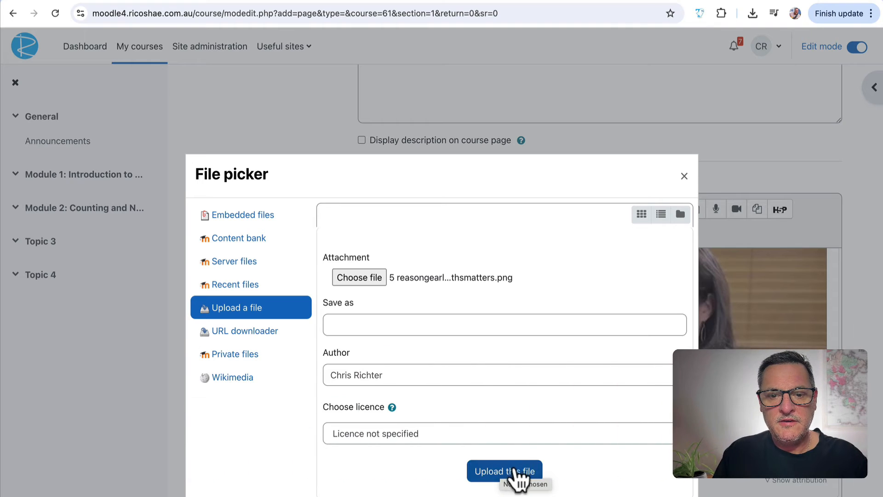
pyautogui.click(511, 470)
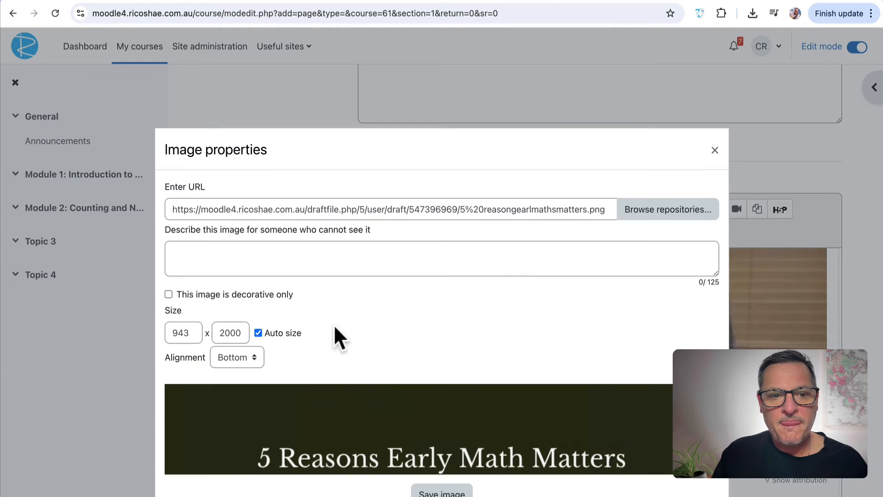
# Try a width of 800 for the uploaded infographic and check its preview
pyautogui.doubleClick(194, 333)
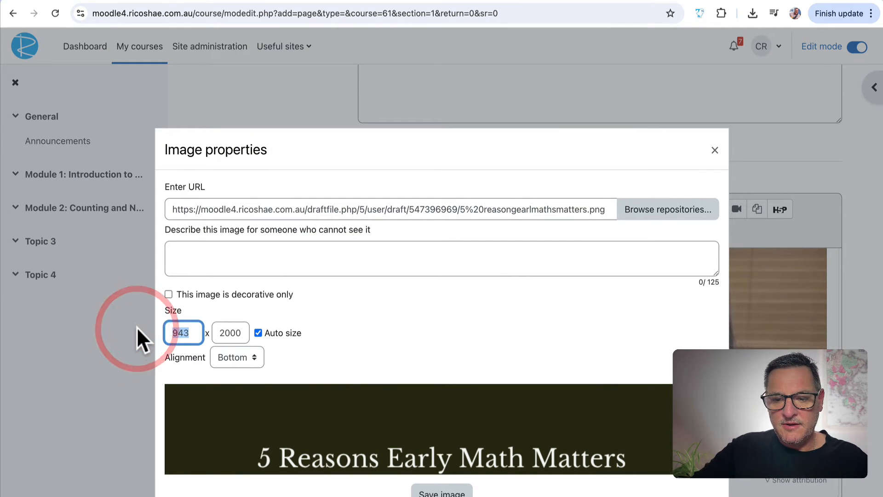
pyautogui.write('800')
pyautogui.press('Tab')
pyautogui.scroll(-5, 399, 390)
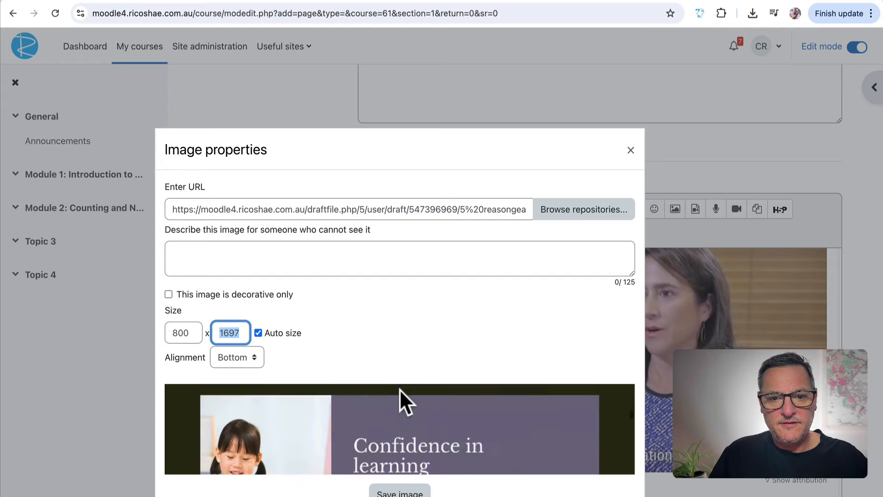
# Set the infographic's width to 600 with automatic height and enter the description "5 reasons early math matters"
pyautogui.doubleClick(171, 332)
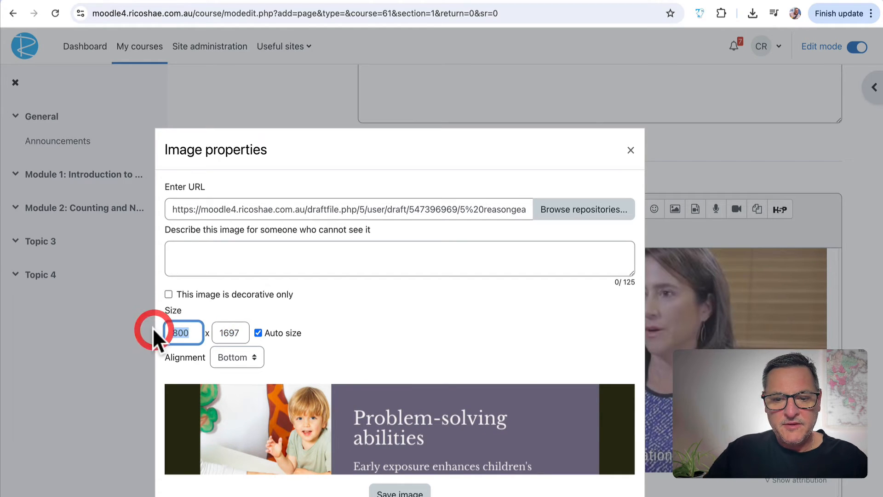
pyautogui.write('600')
pyautogui.press('Tab')
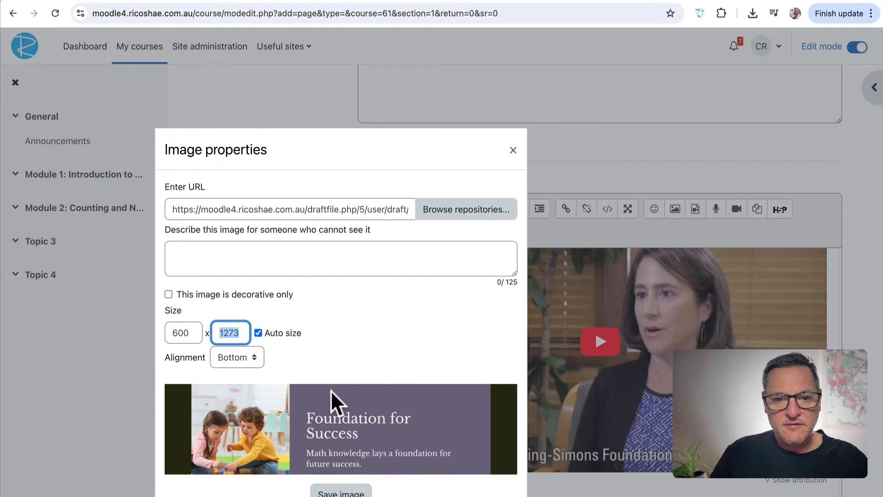
pyautogui.click(246, 256)
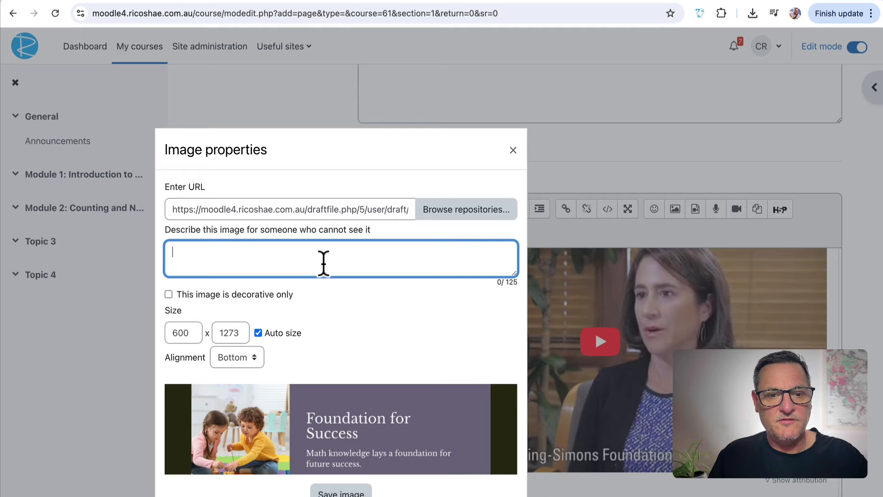
pyautogui.write('5 reasons early math matters')
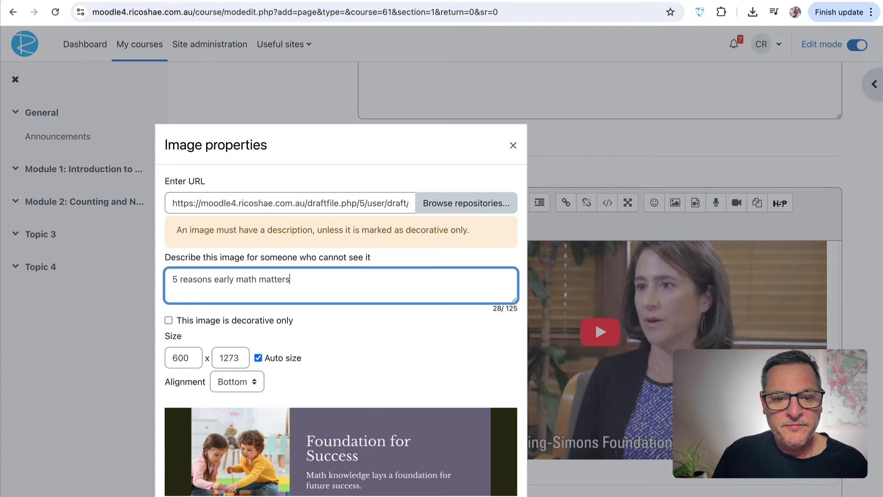
# Insert the infographic into the page content, then save the lesson page and display it
pyautogui.click(341, 496)
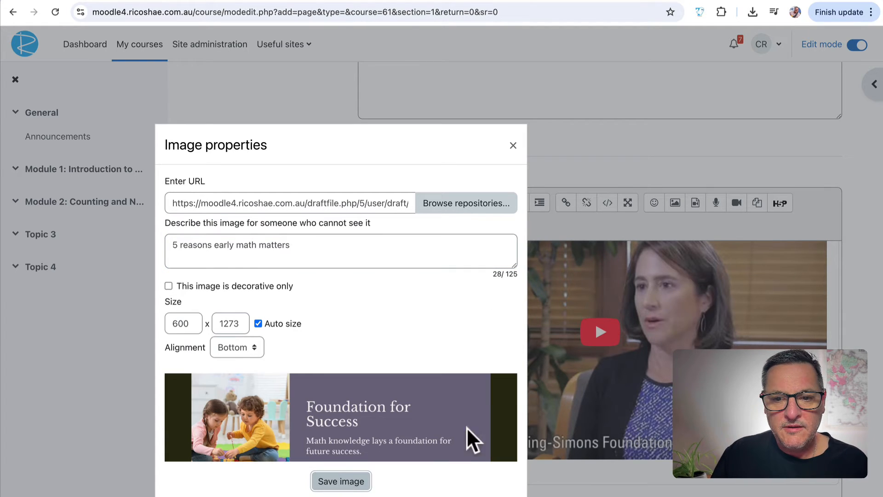
pyautogui.click(341, 481)
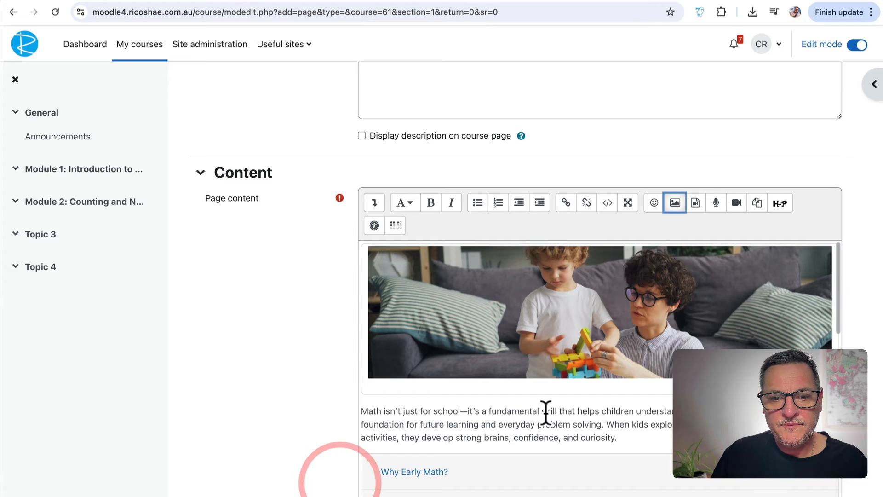
pyautogui.scroll(-2, 546, 414)
pyautogui.scroll(6, 546, 414)
pyautogui.scroll(-15, 546, 414)
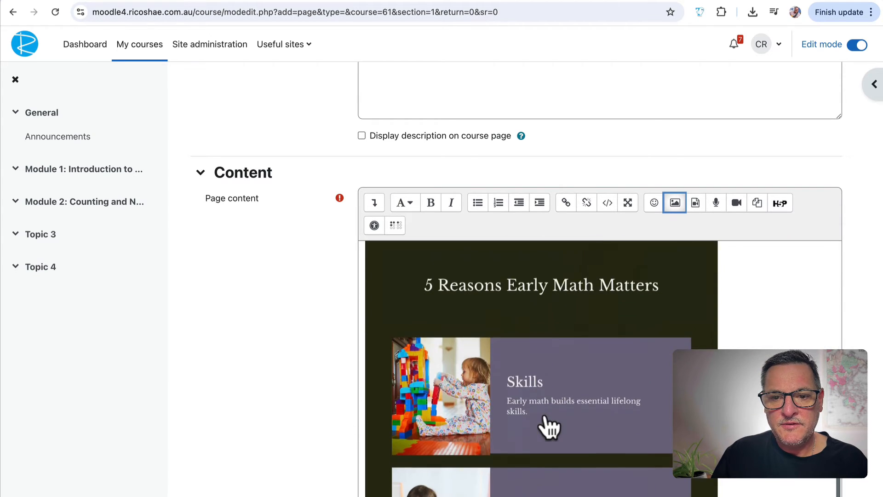
pyautogui.scroll(-10, 550, 426)
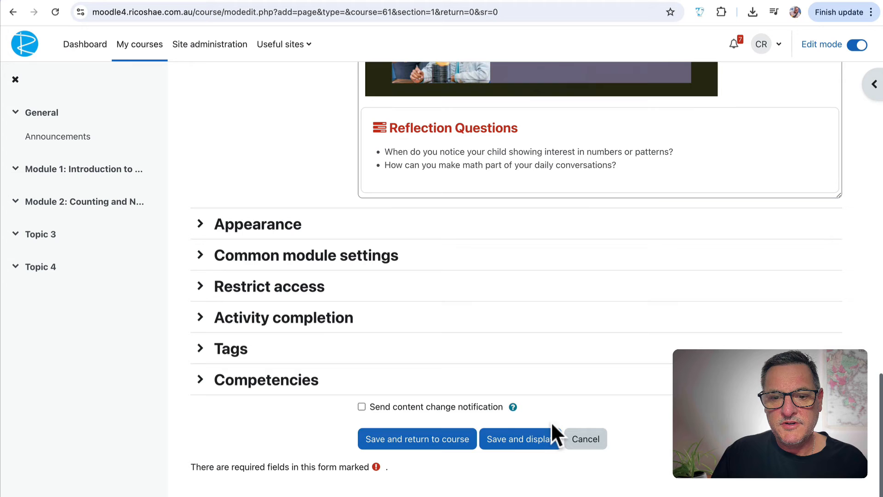
pyautogui.click(529, 439)
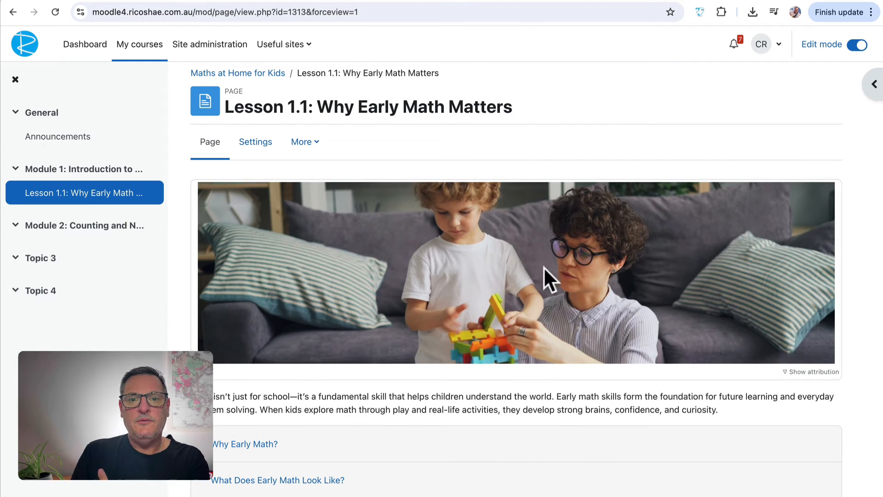
# Check the banner image on the saved page by showing and hiding its attribution
pyautogui.scroll(-3, 375, 358)
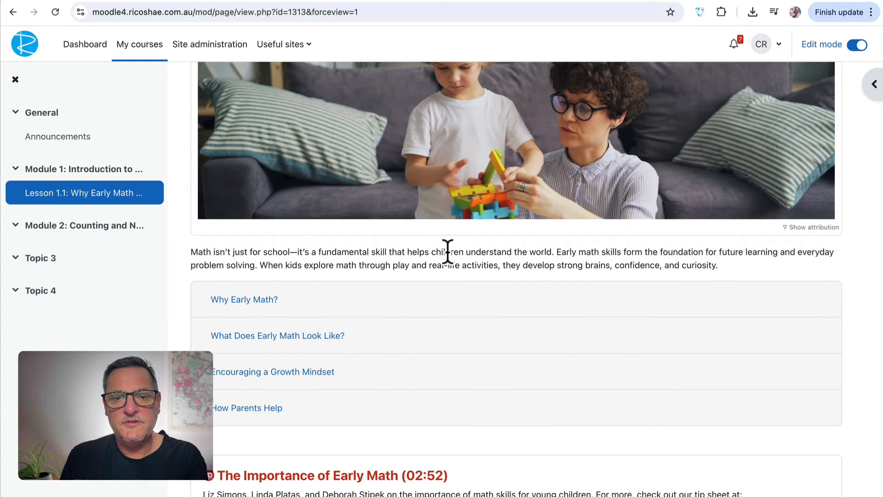
pyautogui.scroll(2, 580, 267)
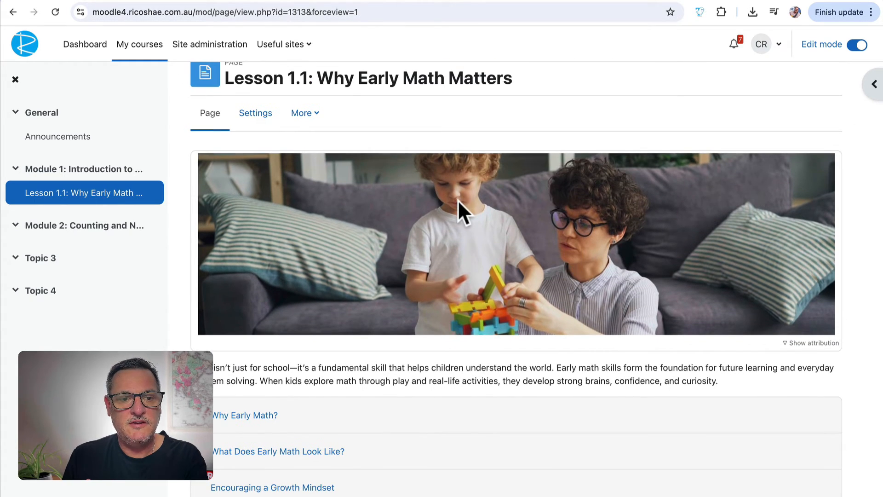
pyautogui.click(790, 345)
pyautogui.click(791, 344)
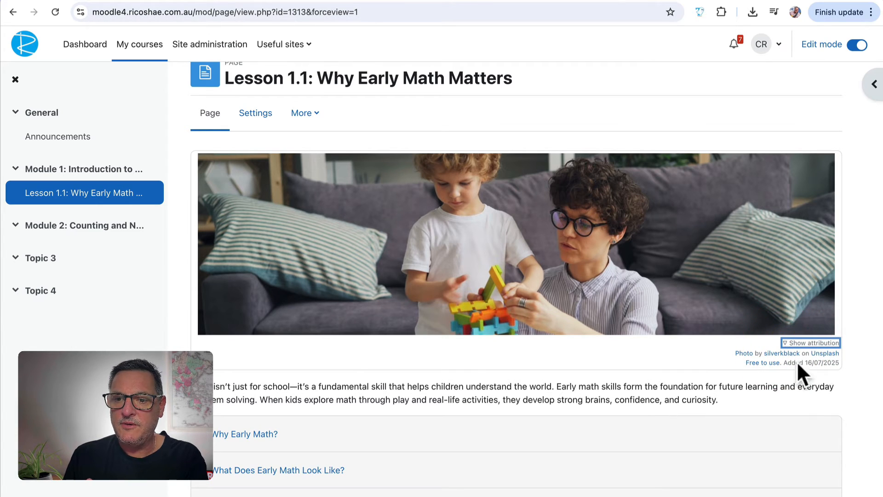
pyautogui.click(798, 345)
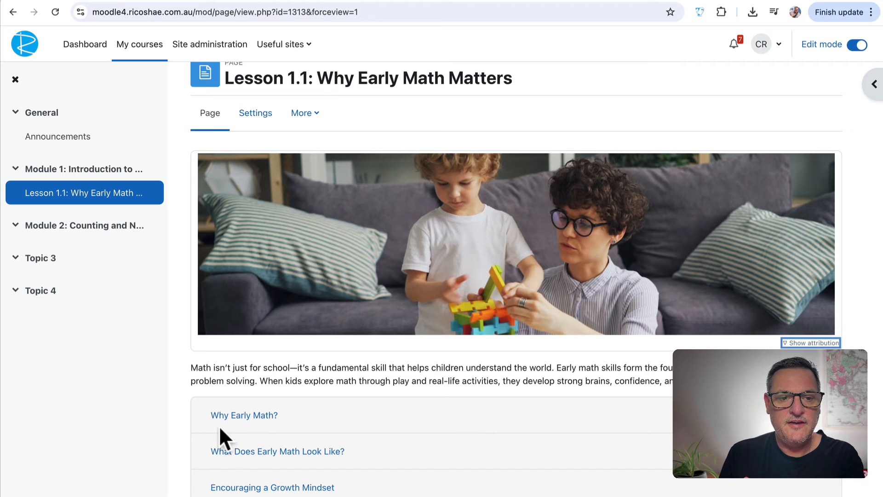
# Expand each accordion section in turn, from "Why Early Math?" to "How Parents Help", to check its content
pyautogui.click(239, 416)
pyautogui.scroll(-4, 302, 418)
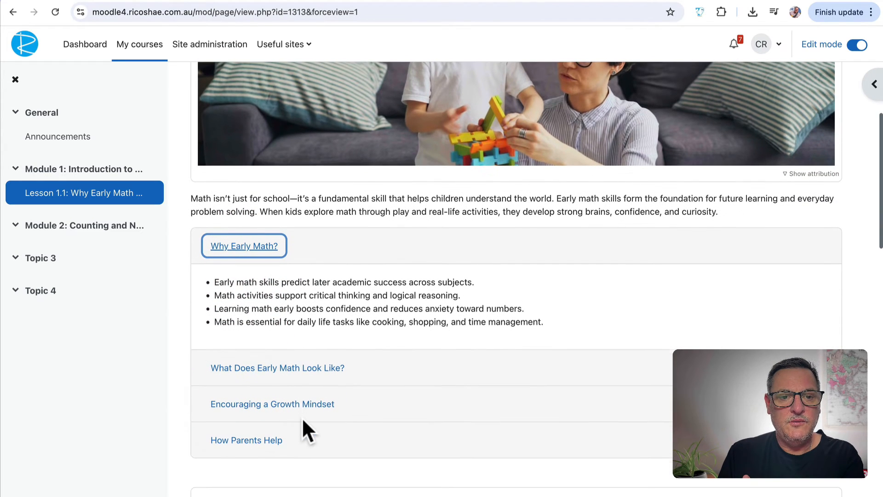
pyautogui.click(279, 373)
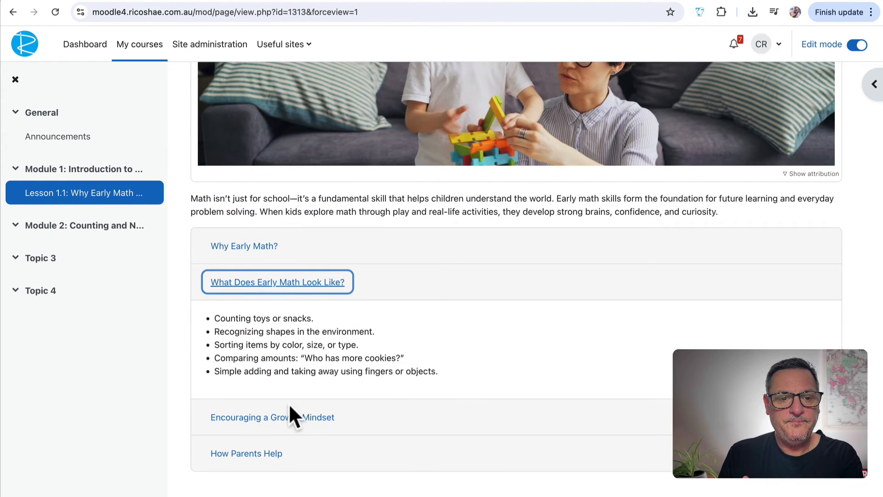
pyautogui.click(280, 412)
pyautogui.scroll(-3, 377, 413)
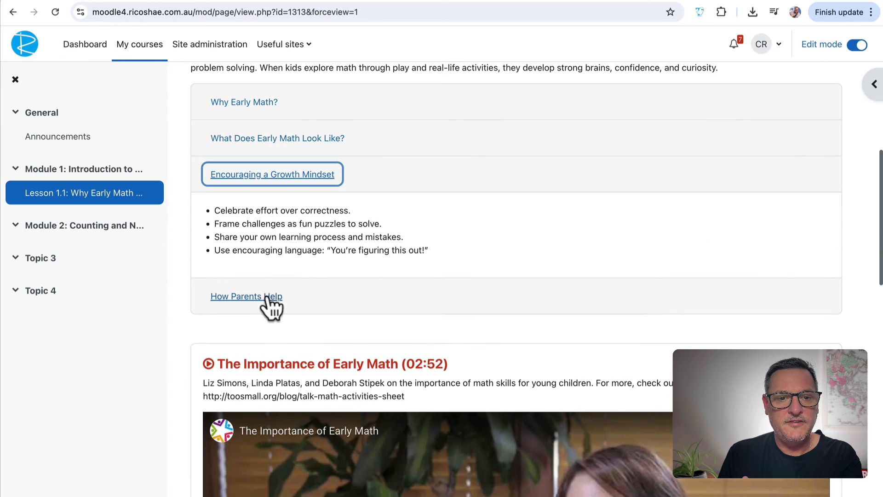
pyautogui.click(265, 297)
pyautogui.scroll(-4, 432, 321)
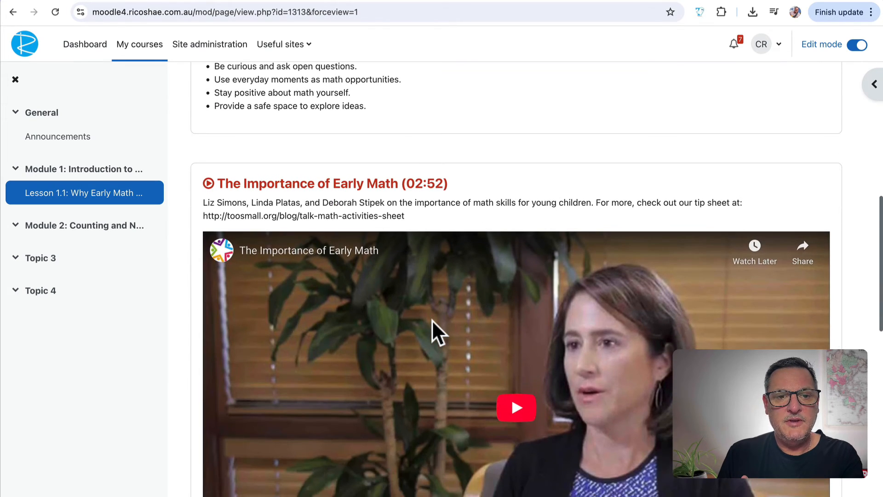
# Review the layout of the video box, the "5 Reasons Early Math Matters" infographic and the Reflection Questions box on the saved page
pyautogui.scroll(-2, 432, 322)
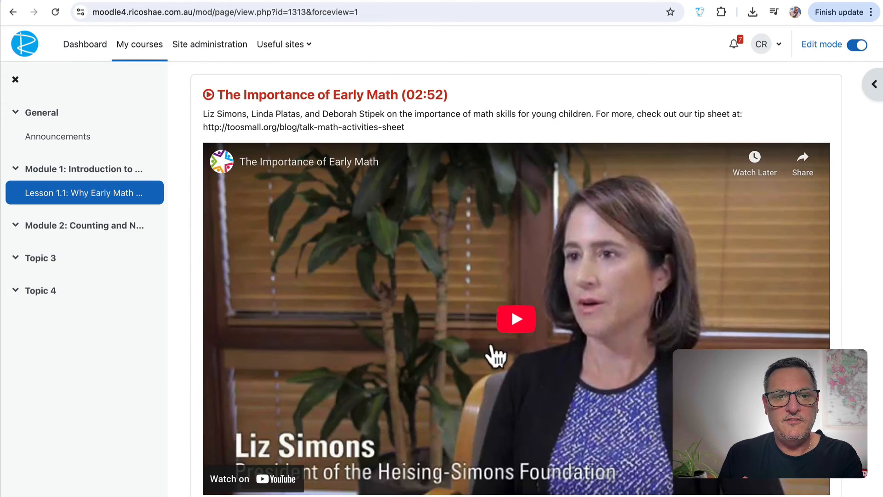
pyautogui.scroll(-5, 452, 354)
pyautogui.scroll(-5, 452, 354)
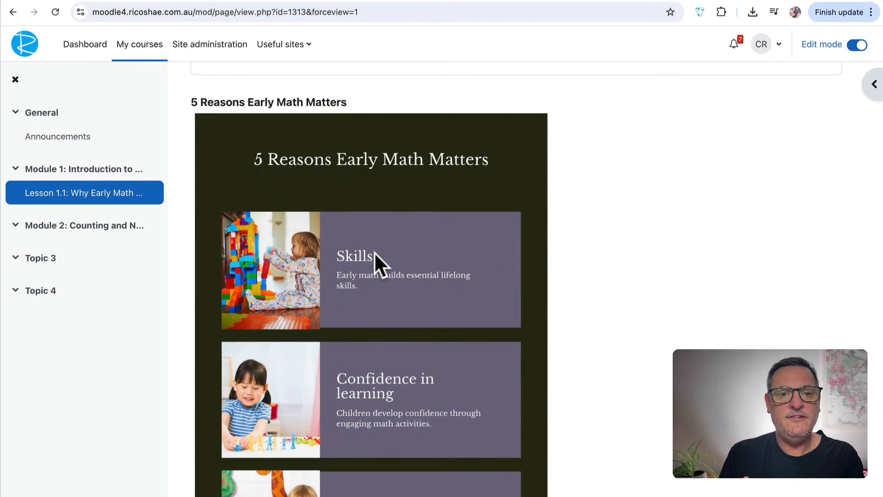
pyautogui.scroll(-2, 374, 252)
pyautogui.scroll(-9, 374, 252)
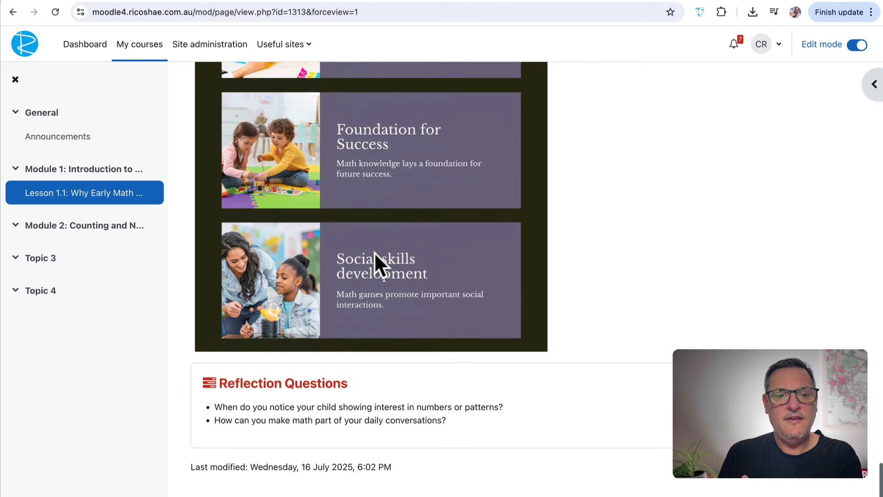
pyautogui.scroll(17, 374, 252)
pyautogui.scroll(-7, 375, 252)
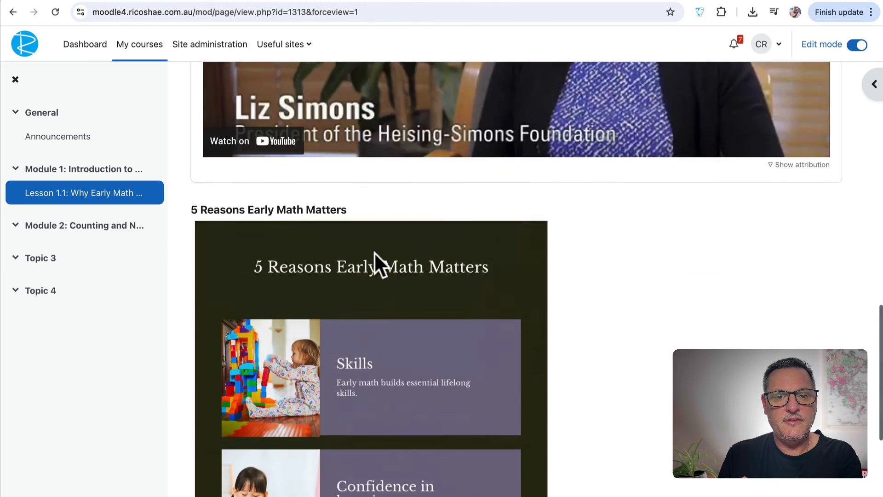
pyautogui.scroll(-8, 374, 252)
pyautogui.scroll(9, 374, 252)
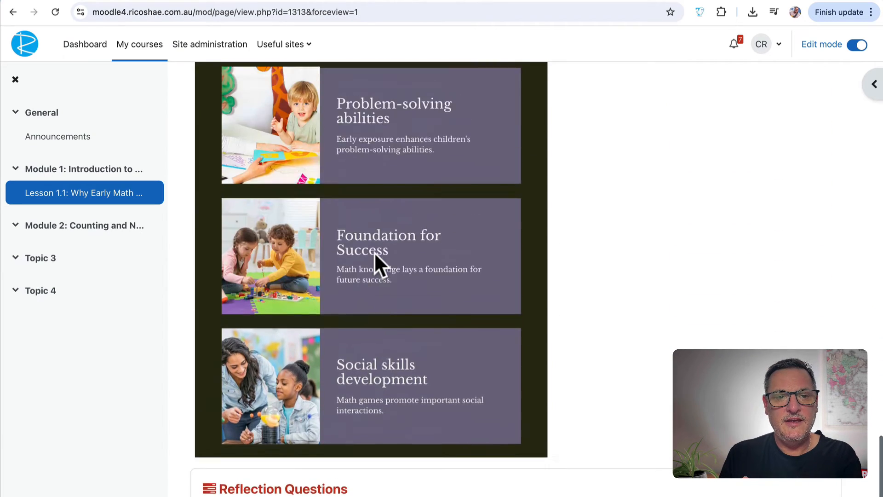
pyautogui.scroll(5, 374, 253)
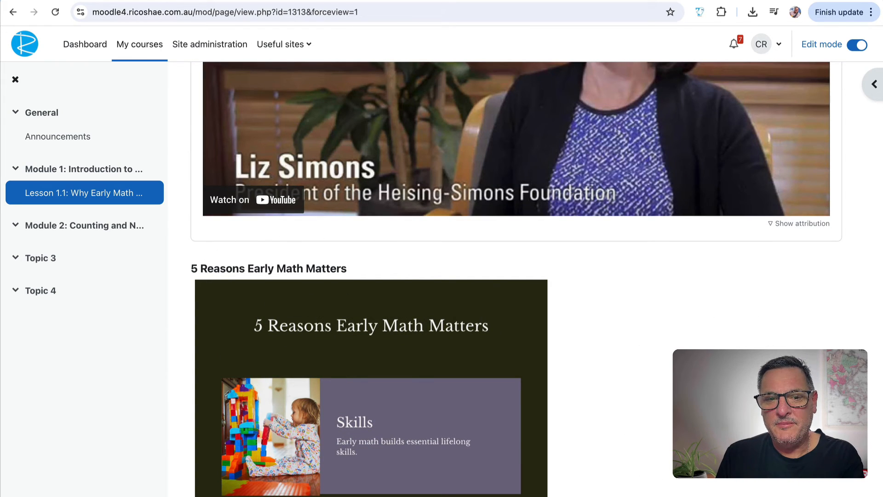
pyautogui.scroll(-14, 374, 252)
pyautogui.scroll(20, 375, 252)
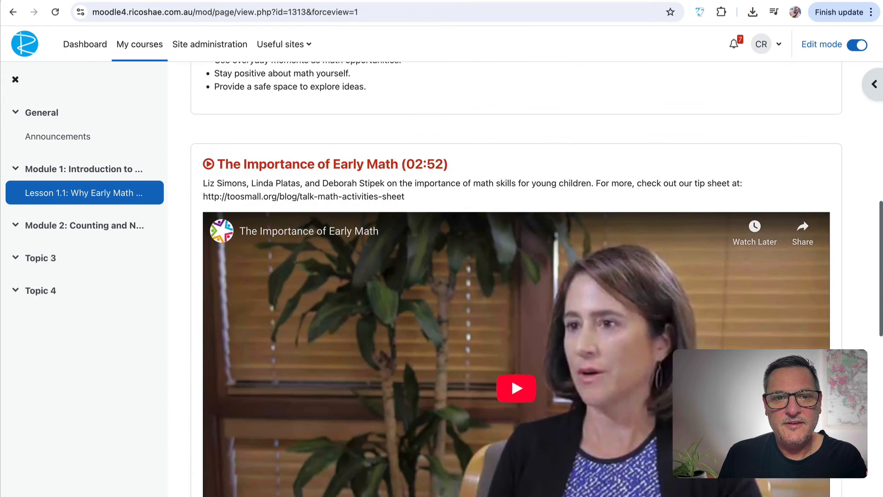
pyautogui.scroll(4, 374, 252)
pyautogui.scroll(-15, 374, 252)
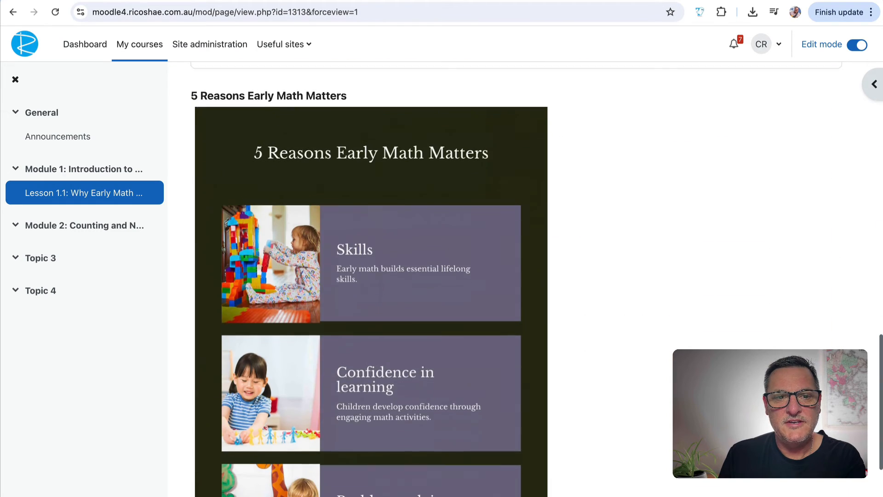
pyautogui.scroll(-11, 374, 252)
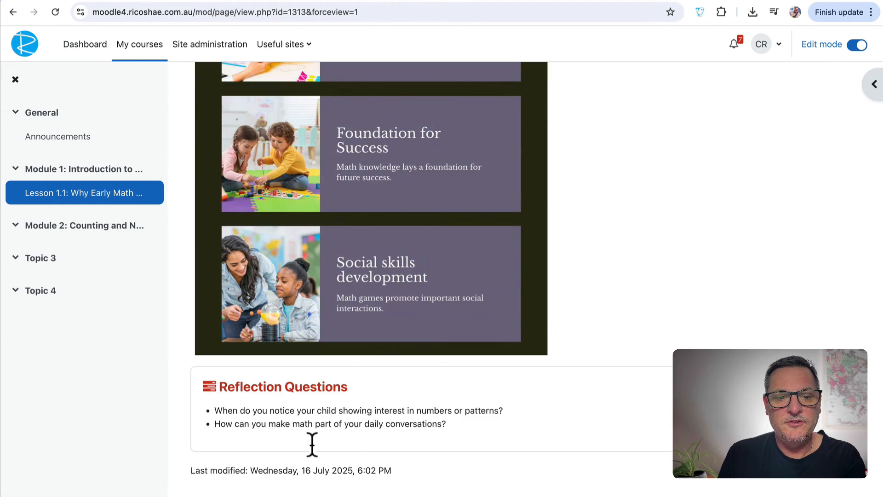
pyautogui.scroll(15, 715, 221)
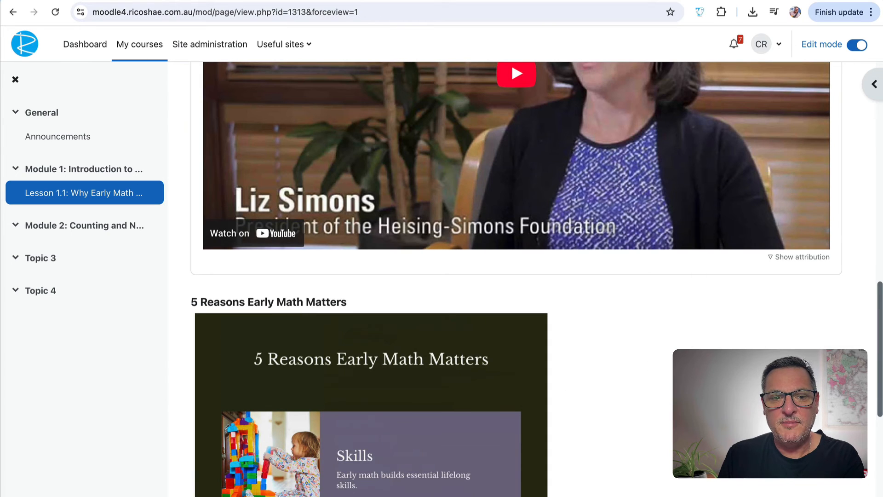
pyautogui.scroll(-14, 374, 276)
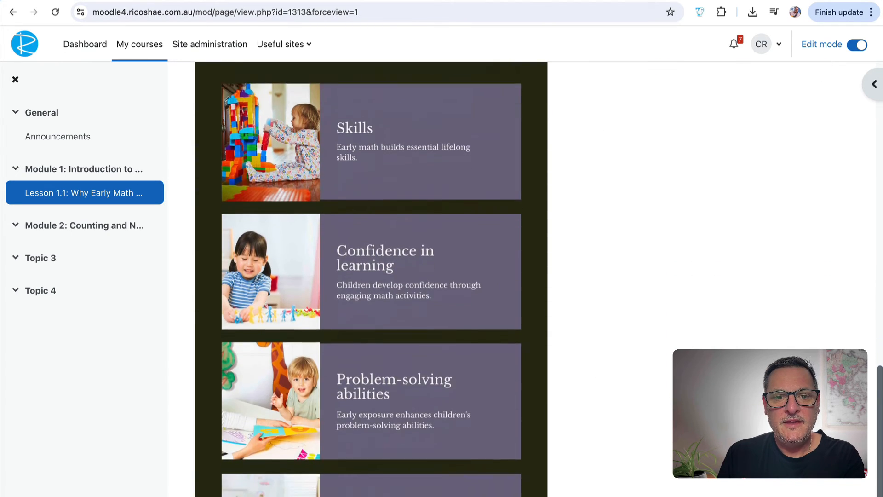
pyautogui.scroll(3, 371, 276)
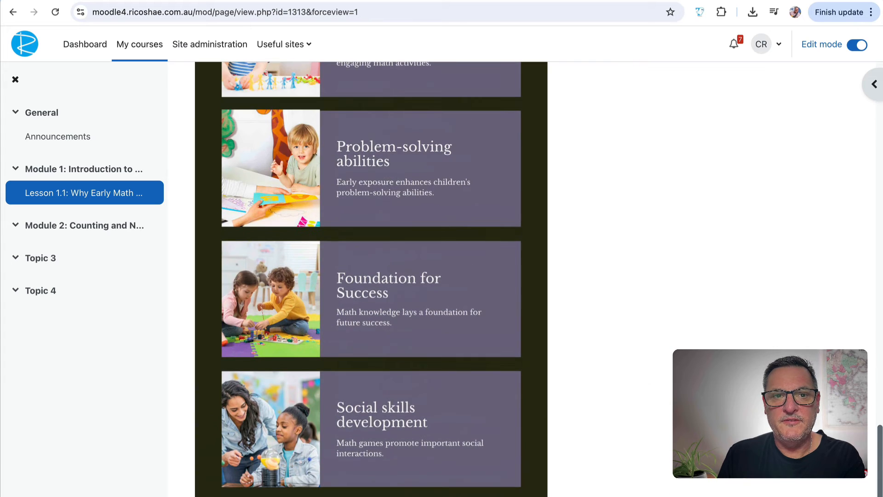
pyautogui.scroll(20, 371, 276)
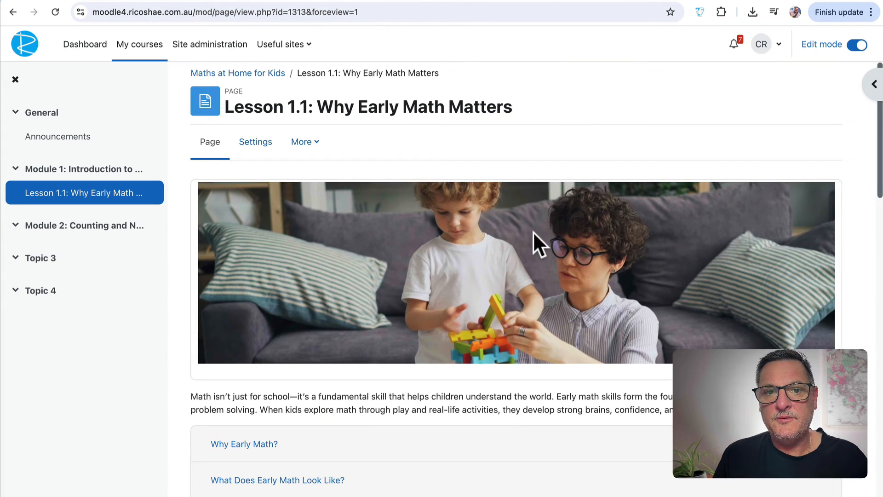
# Open the lesson page for editing and show its content as HTML source around the infographic and the Box-Reflect code
pyautogui.click(256, 143)
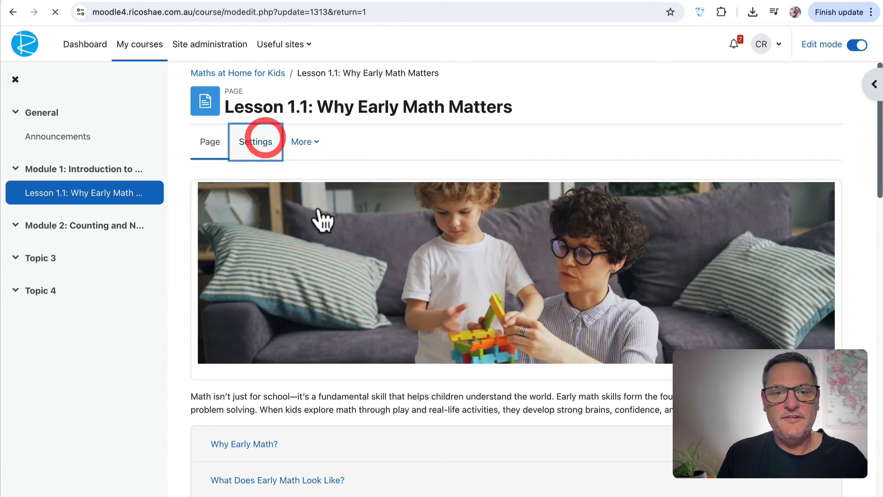
pyautogui.scroll(-5, 365, 310)
pyautogui.scroll(-3, 356, 321)
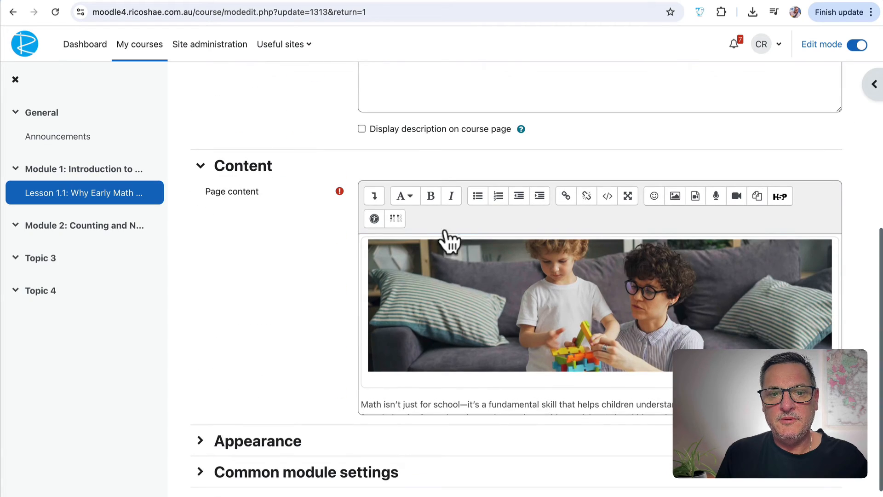
pyautogui.click(374, 197)
pyautogui.click(610, 197)
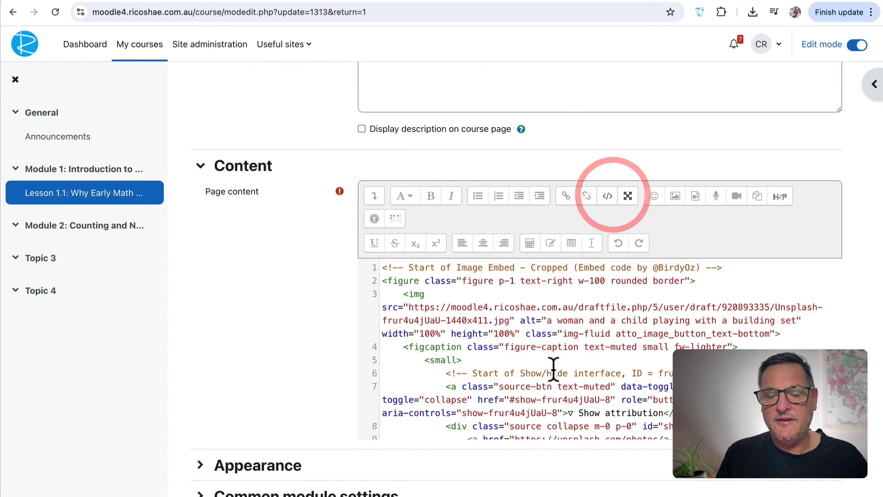
pyautogui.scroll(-20, 554, 368)
pyautogui.scroll(-5, 554, 368)
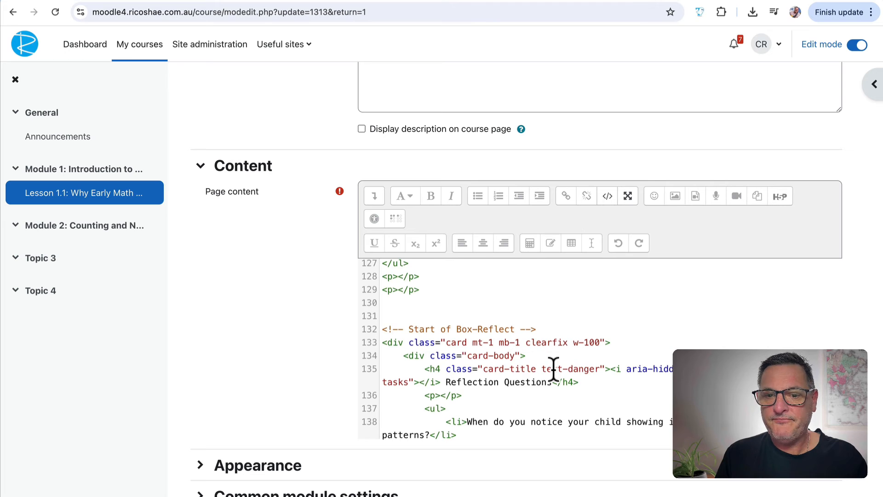
pyautogui.scroll(3, 553, 368)
pyautogui.scroll(5, 553, 368)
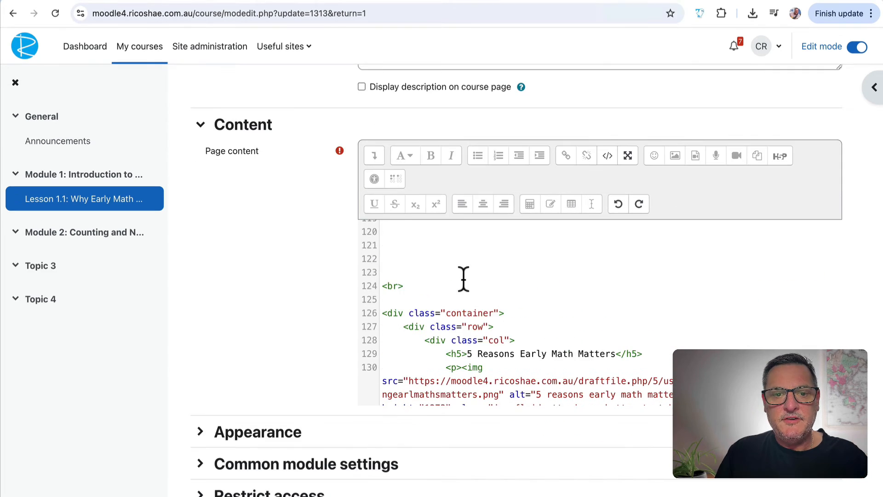
# Examine the container, row and two col divs that wrap the infographic and the Reflection Questions box in the HTML
pyautogui.click(463, 279)
pyautogui.scroll(-2, 429, 283)
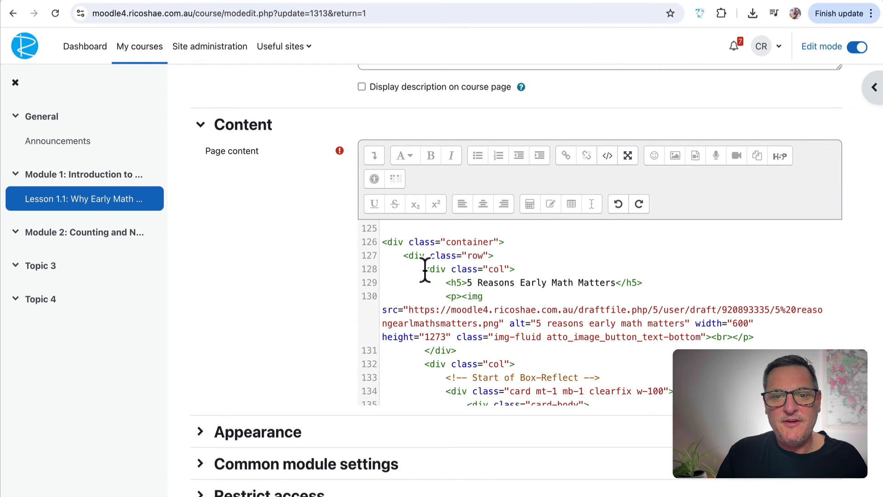
pyautogui.moveTo(430, 272); pyautogui.dragTo(529, 270)
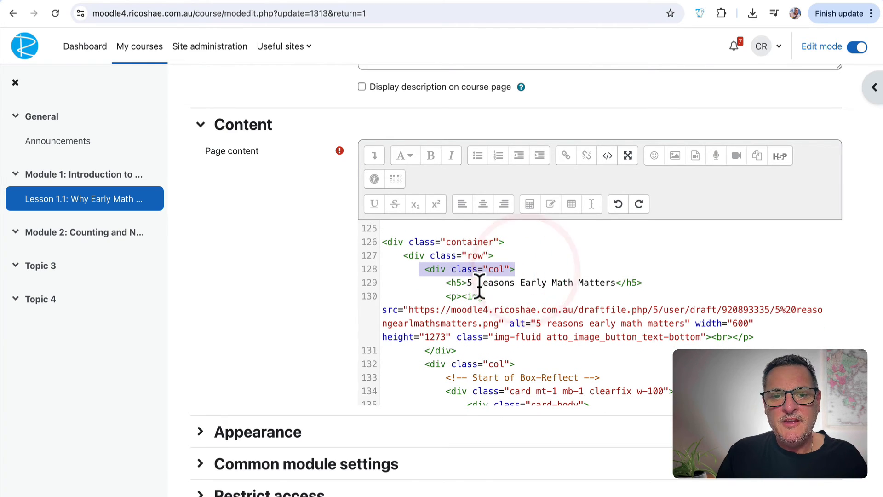
pyautogui.scroll(-2, 480, 287)
pyautogui.moveTo(445, 236); pyautogui.dragTo(504, 301)
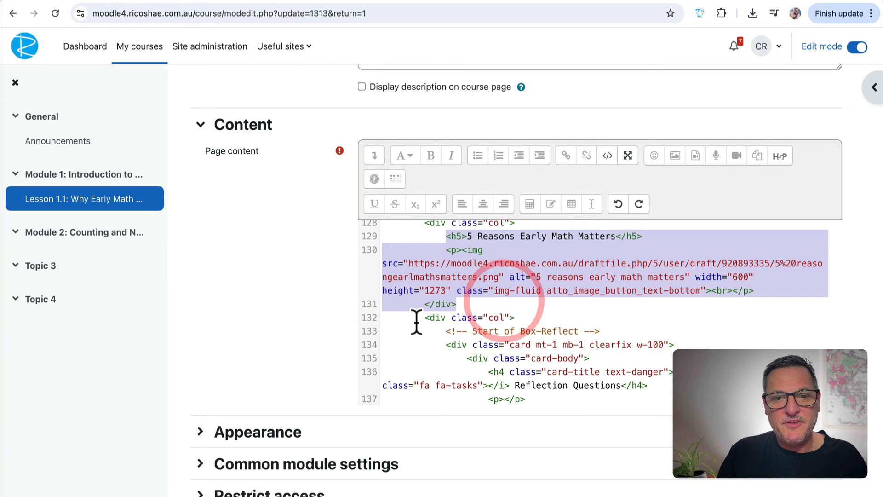
pyautogui.moveTo(423, 318); pyautogui.dragTo(548, 318)
pyautogui.scroll(-3, 550, 315)
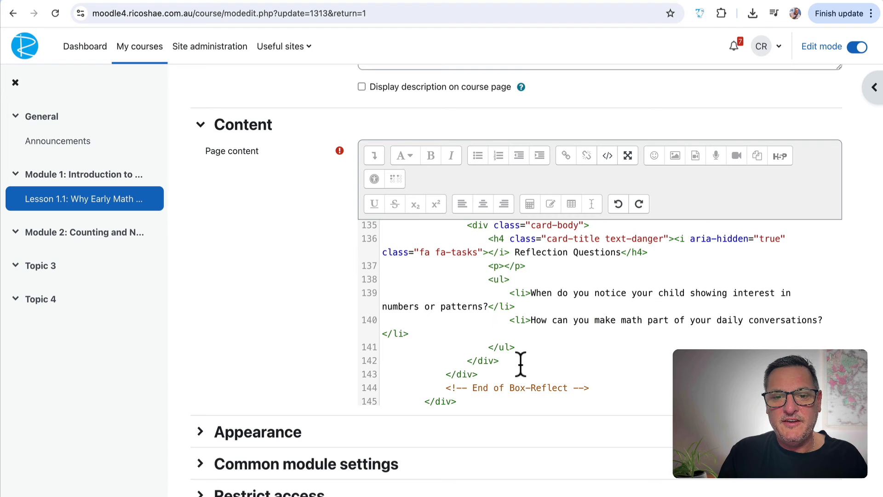
# Move the "5 Reasons Early Math Matters" h5 heading from the first column to just above the container div, and return to the visual view
pyautogui.scroll(-2, 521, 365)
pyautogui.click(607, 157)
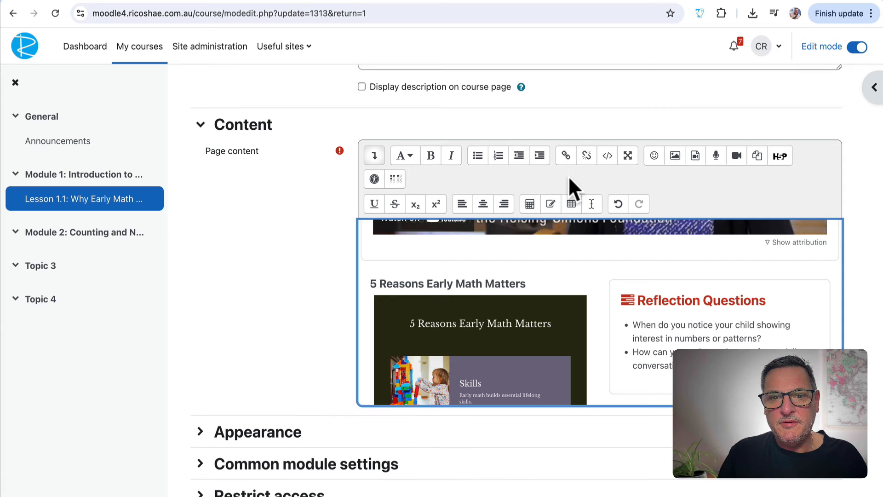
pyautogui.click(608, 156)
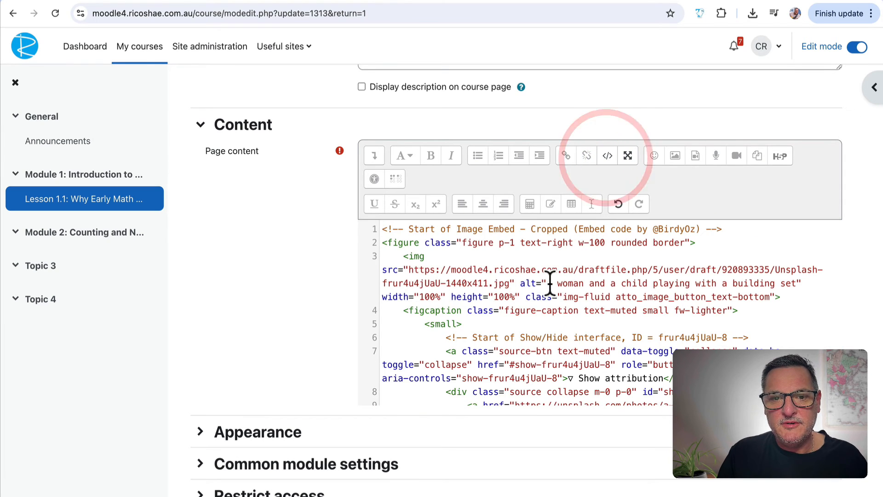
pyautogui.scroll(-10, 551, 276)
pyautogui.scroll(5, 550, 283)
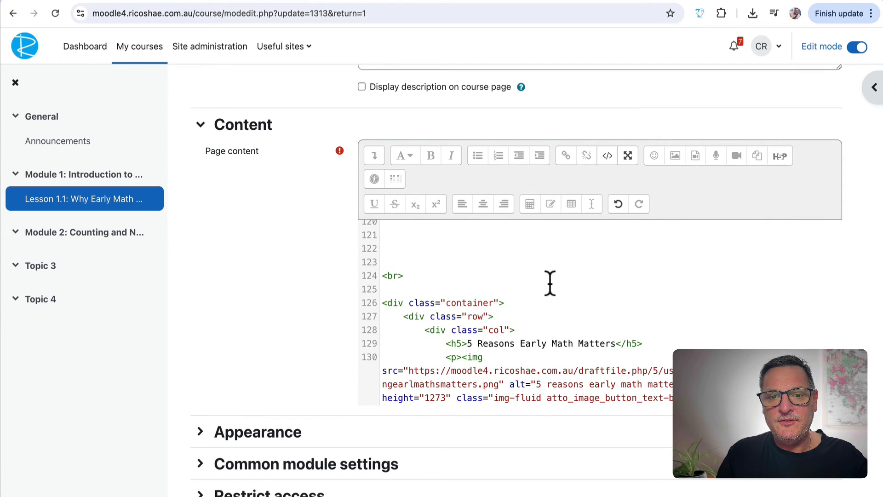
pyautogui.moveTo(659, 345); pyautogui.dragTo(401, 289)
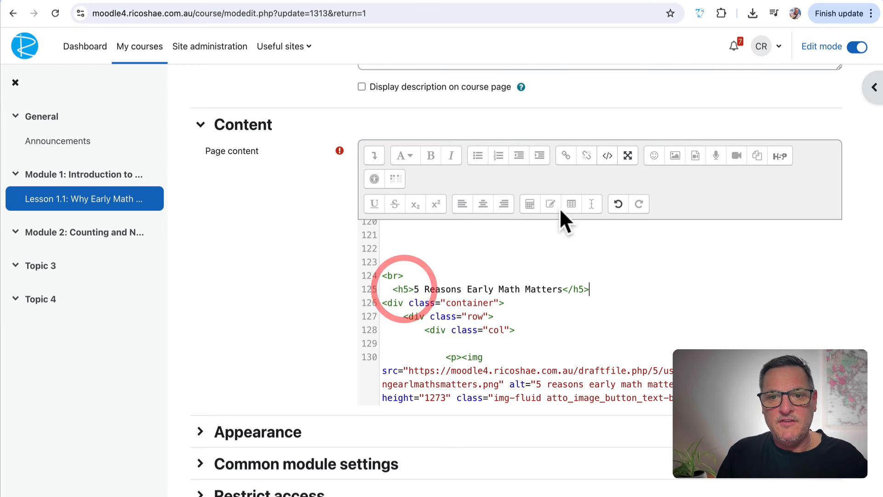
pyautogui.click(607, 157)
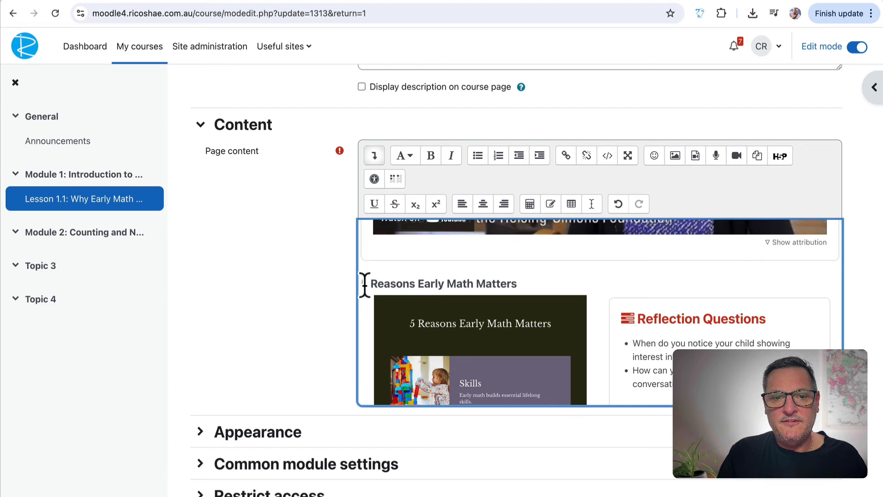
# Save and display the lesson page, and review the heading, infographic and Reflection Questions box on it
pyautogui.scroll(-8, 714, 331)
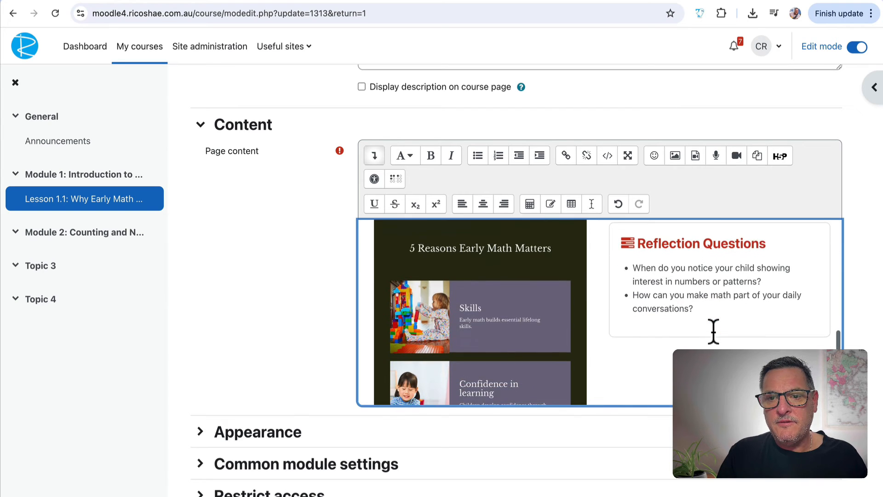
pyautogui.scroll(-4, 714, 331)
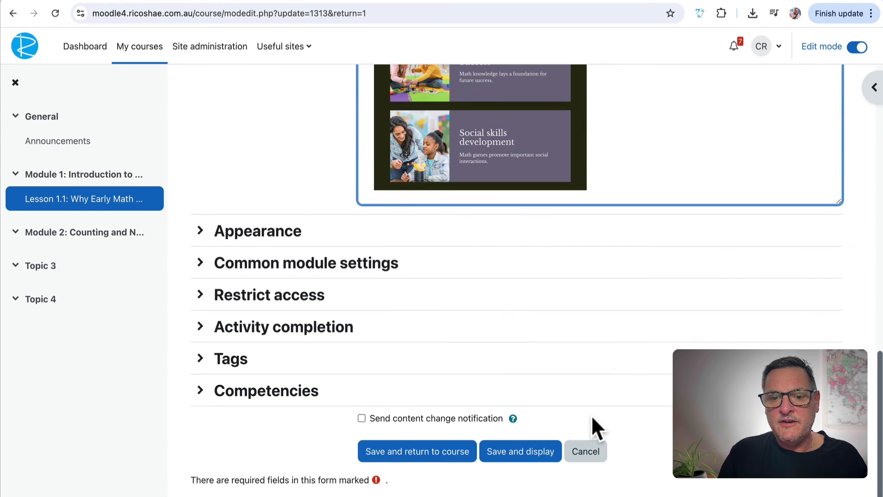
pyautogui.click(519, 461)
pyautogui.scroll(-15, 605, 409)
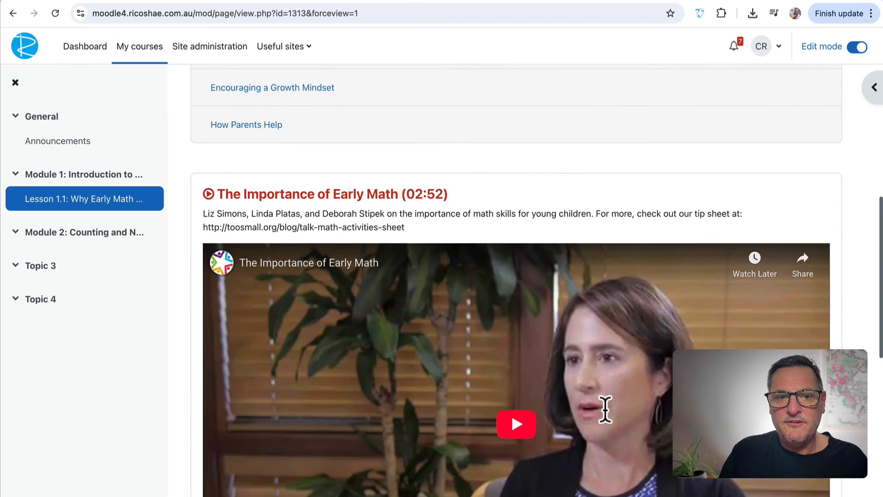
pyautogui.scroll(-5, 605, 410)
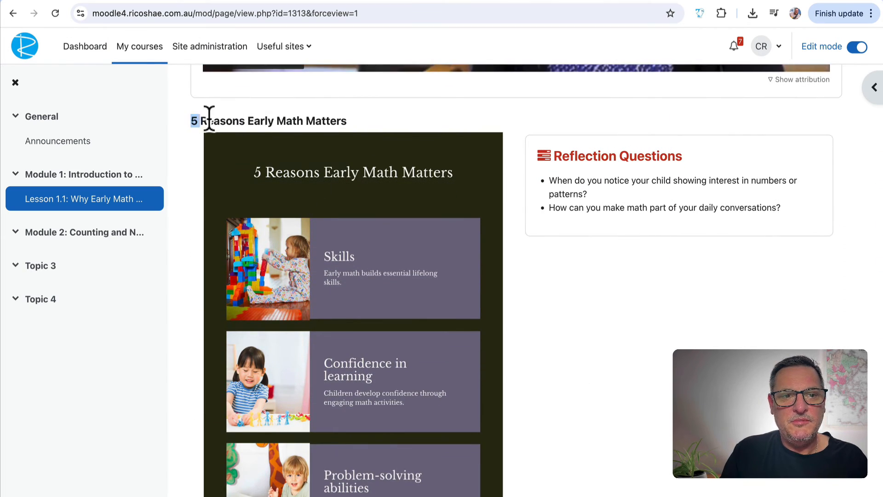
pyautogui.scroll(-7, 556, 351)
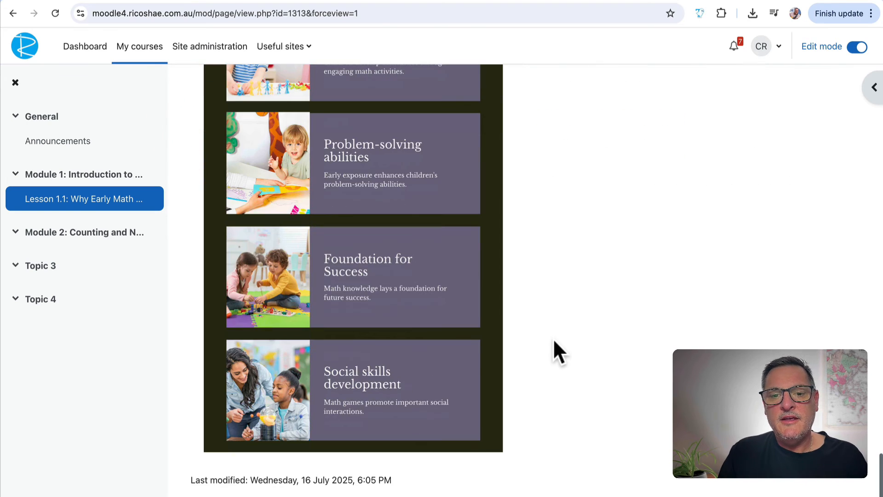
pyautogui.scroll(20, 554, 341)
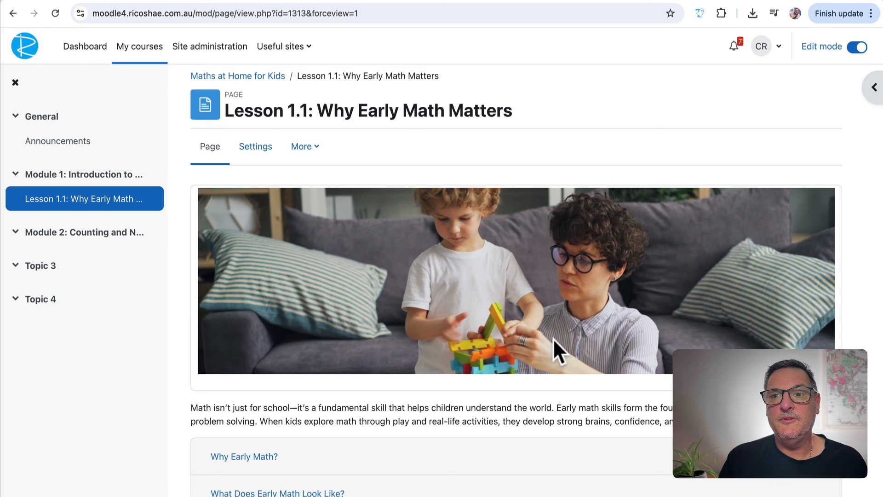
# Inspect the lesson page in a 400-pixel-wide mobile preview, closing the course index and expanding the "Why Early Math?" accordion section
pyautogui.rightClick(736, 103)
pyautogui.click(750, 296)
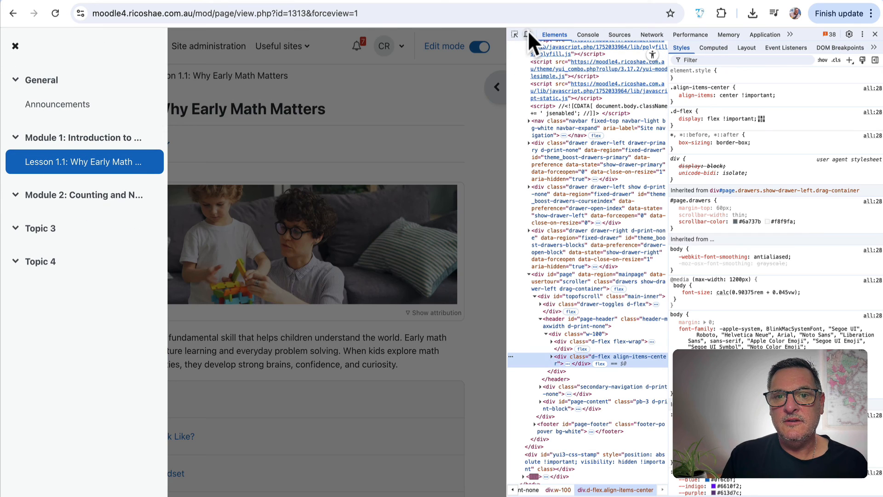
pyautogui.click(528, 33)
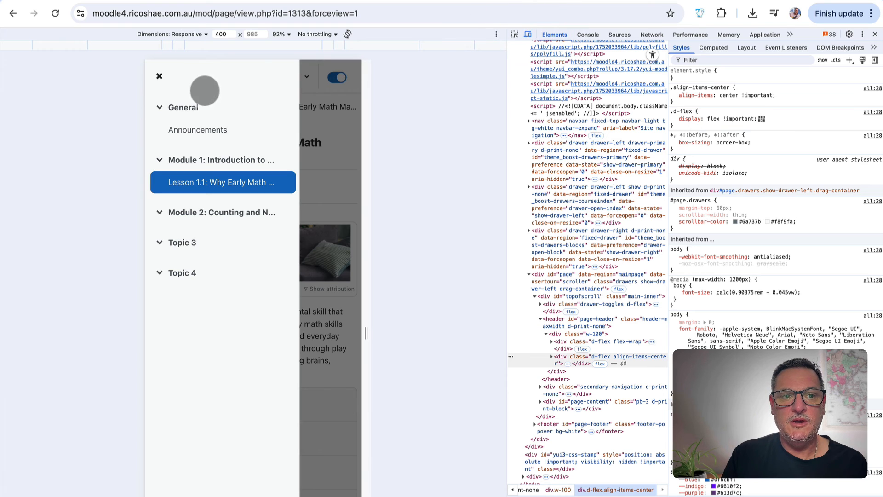
pyautogui.click(159, 77)
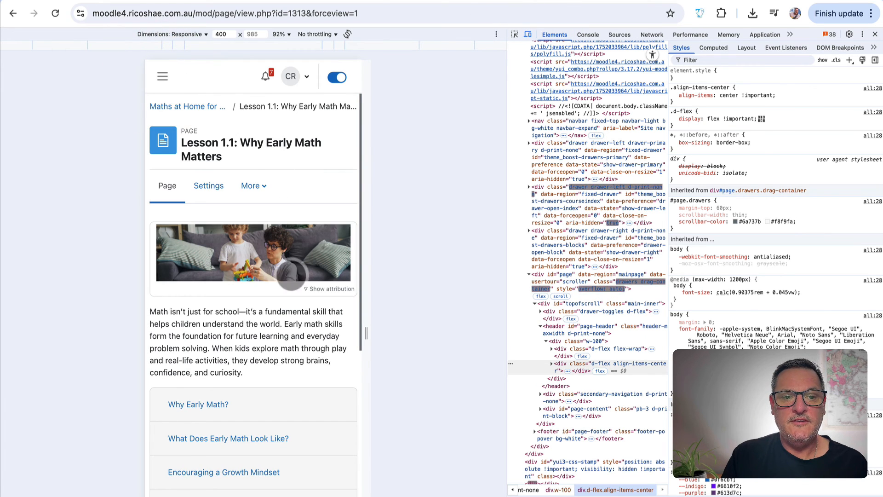
pyautogui.scroll(-2, 286, 306)
pyautogui.scroll(1, 284, 307)
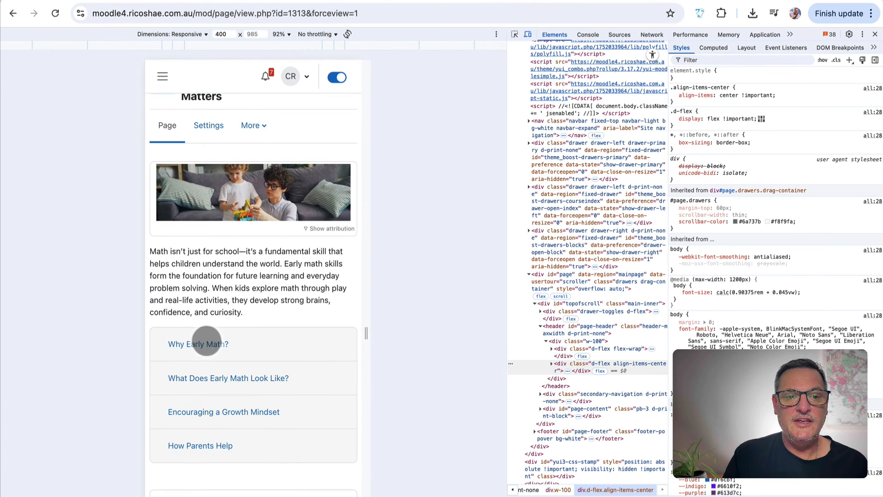
pyautogui.click(207, 342)
pyautogui.scroll(-12, 208, 340)
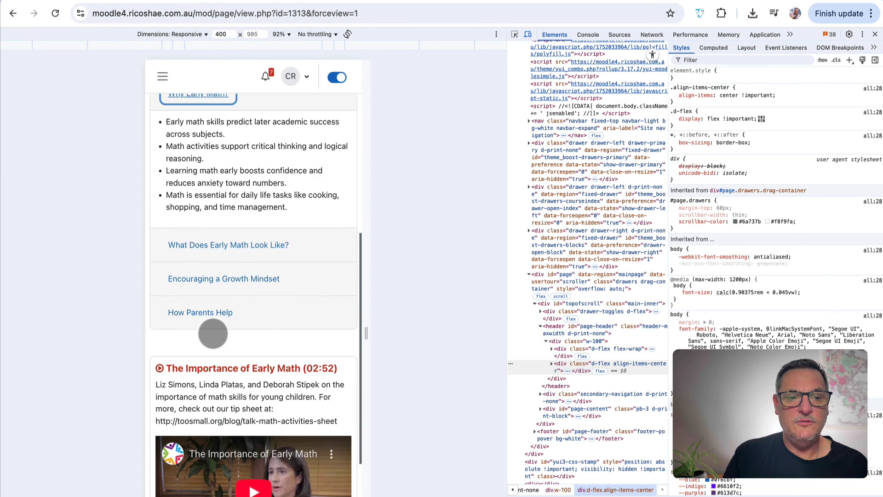
pyautogui.scroll(-1, 212, 334)
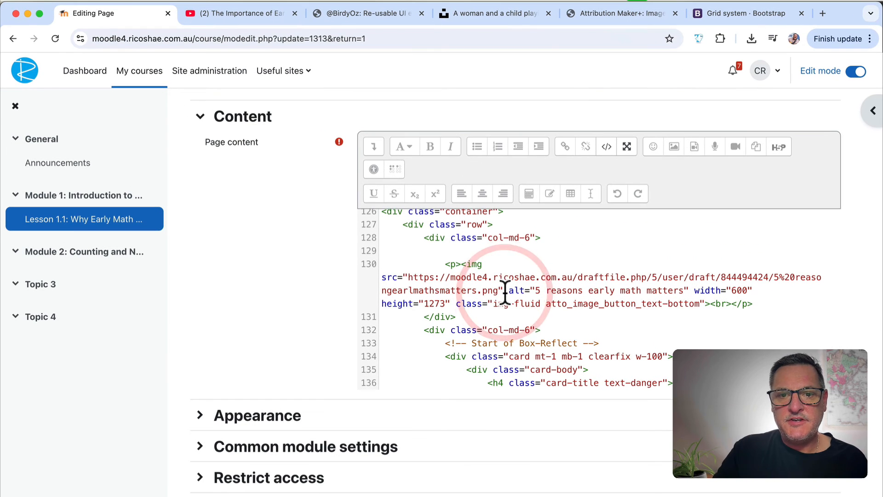
# Check the col-md-6 class on both column divs in the HTML source, and save and display the page
pyautogui.moveTo(488, 238); pyautogui.dragTo(542, 237)
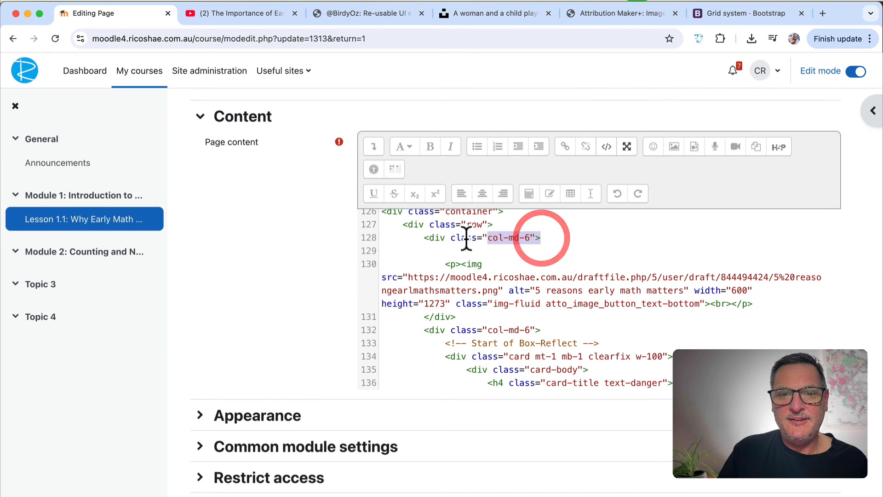
pyautogui.scroll(1, 465, 236)
pyautogui.scroll(-1, 502, 307)
pyautogui.scroll(-1, 501, 307)
pyautogui.moveTo(487, 312); pyautogui.dragTo(530, 312)
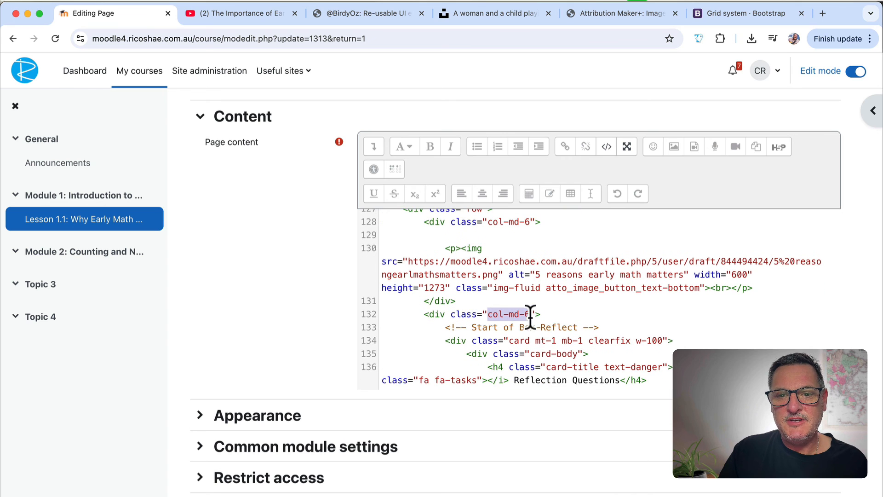
pyautogui.scroll(-4, 316, 384)
pyautogui.click(525, 464)
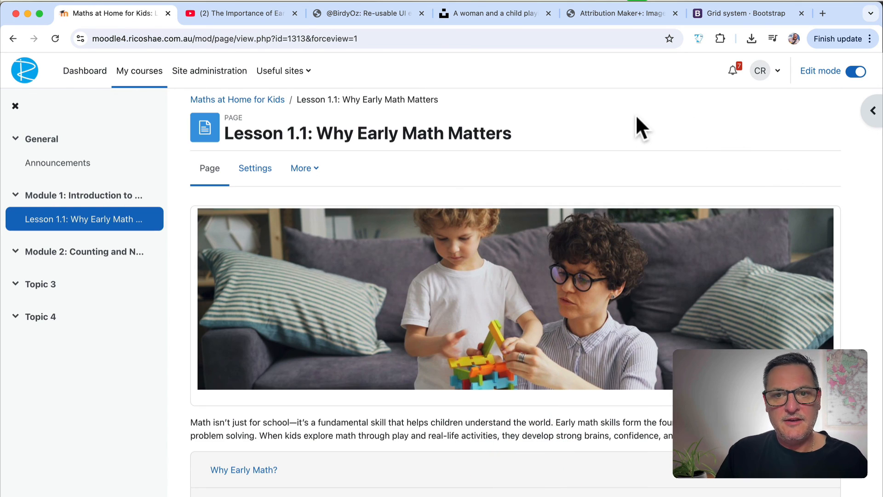
# Reopen the mobile preview of the saved page, close the course index and check how the infographic and Reflection Questions box are arranged
pyautogui.rightClick(636, 114)
pyautogui.click(656, 303)
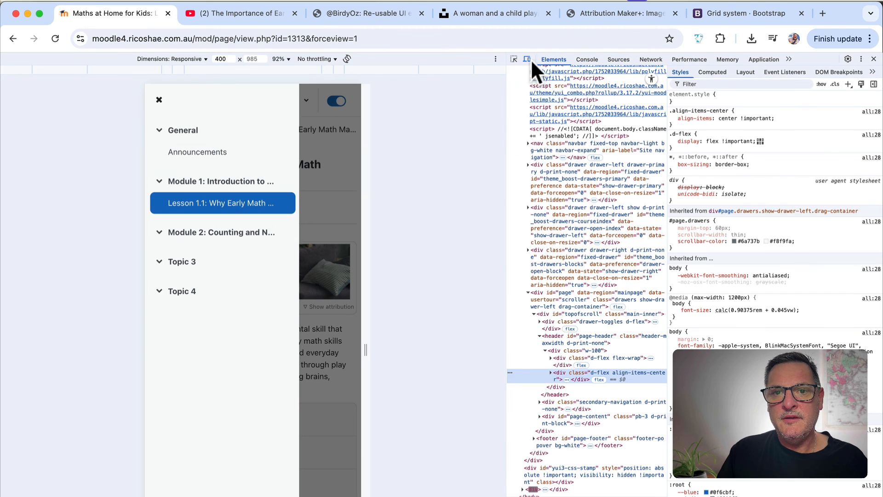
pyautogui.click(527, 58)
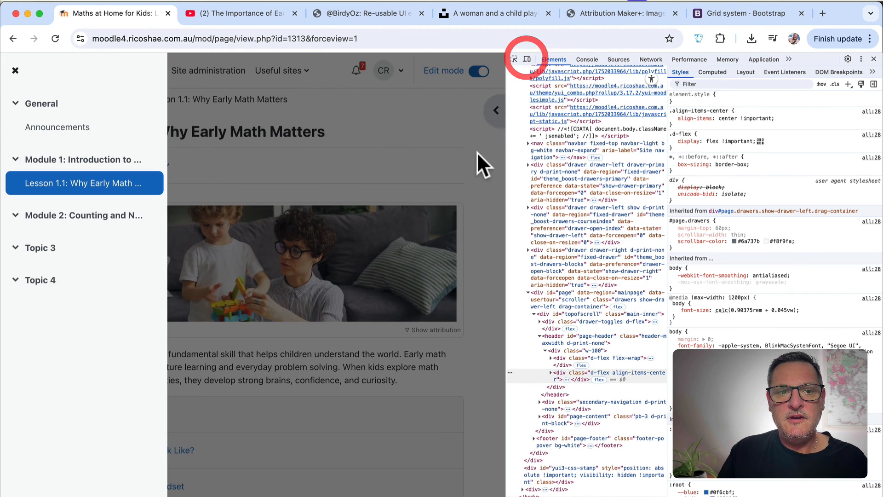
pyautogui.click(527, 59)
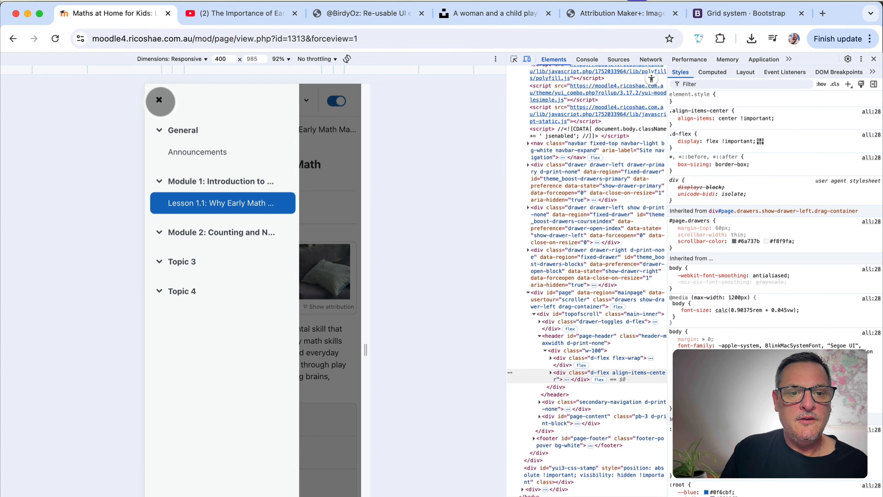
pyautogui.click(159, 101)
pyautogui.scroll(-10, 241, 361)
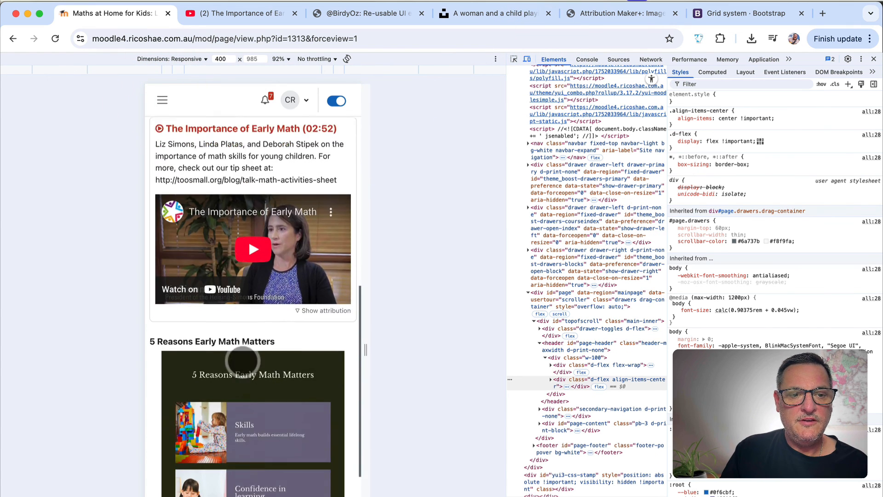
pyautogui.scroll(-5, 242, 360)
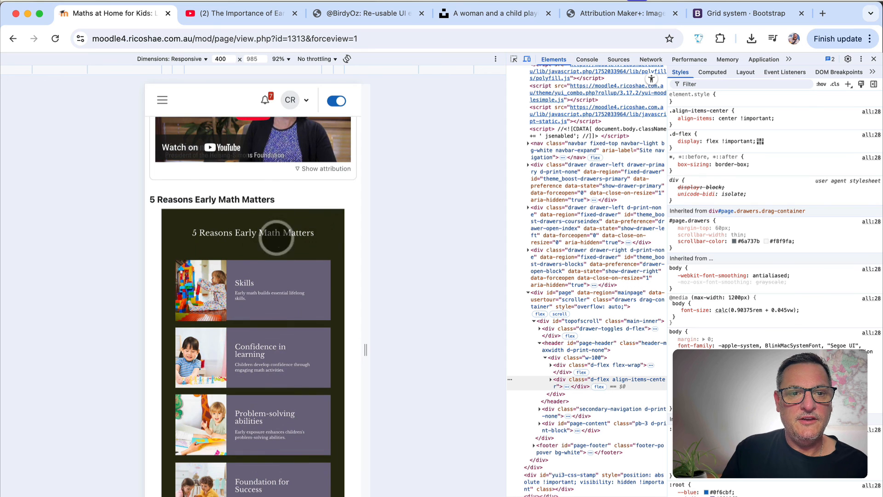
pyautogui.scroll(-6, 267, 356)
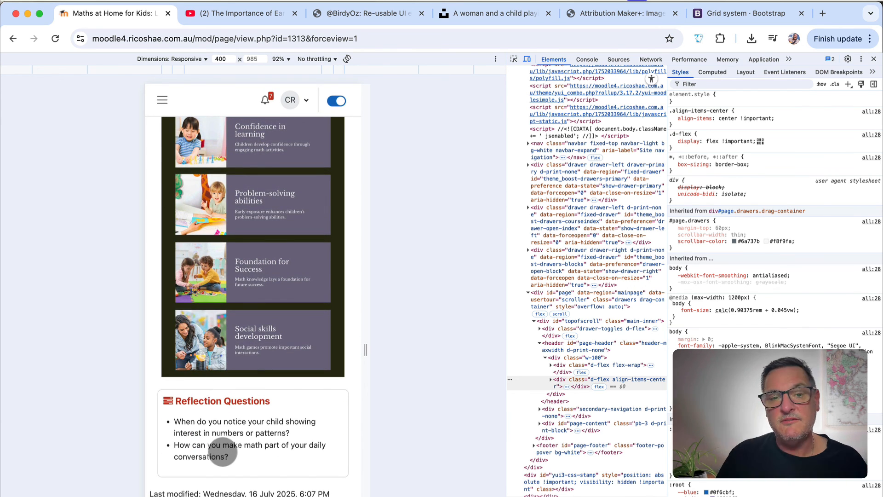
# Turn off the mobile preview, close the developer tools and return to the start of the lesson page
pyautogui.click(528, 58)
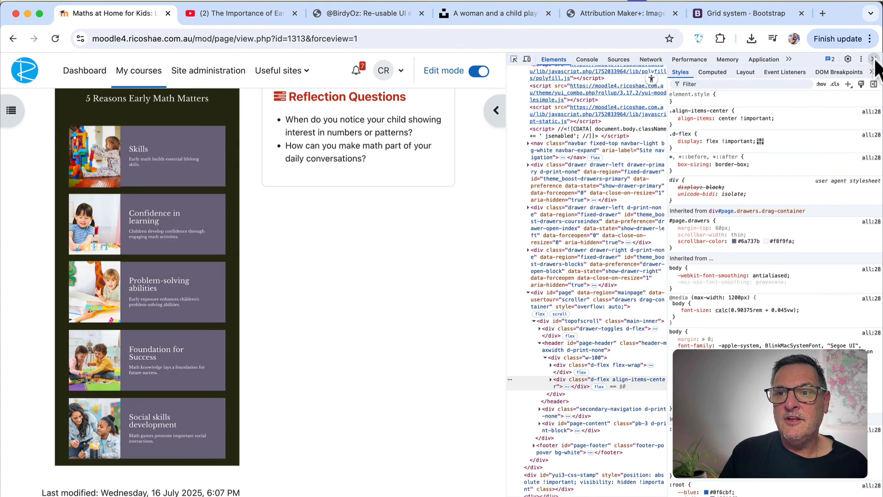
pyautogui.click(874, 59)
pyautogui.scroll(10, 667, 417)
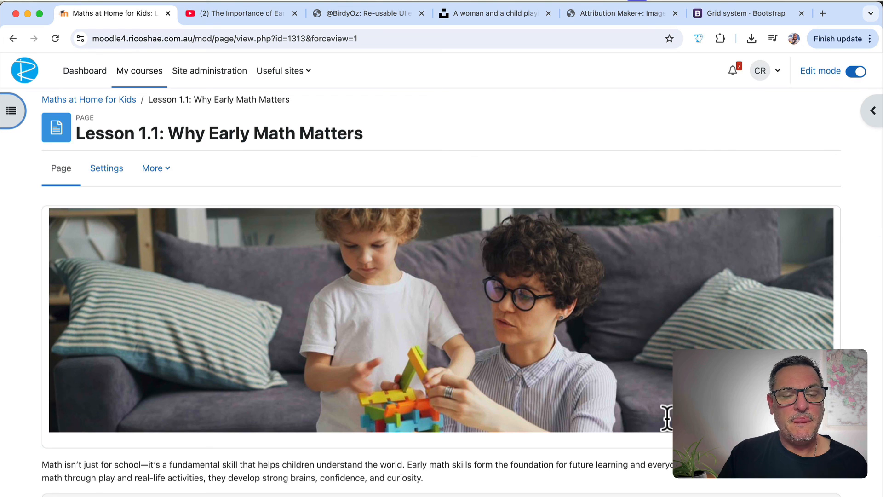